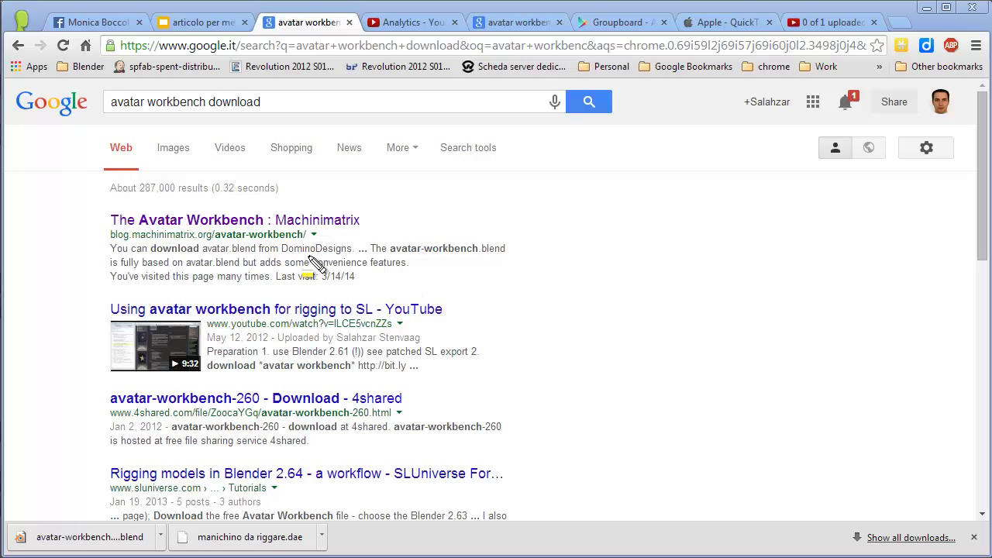
# Open 'The Avatar Workbench : Machinimatrix' from the Google search results.
pyautogui.moveTo(552, 217); pyautogui.dragTo(99, 225)
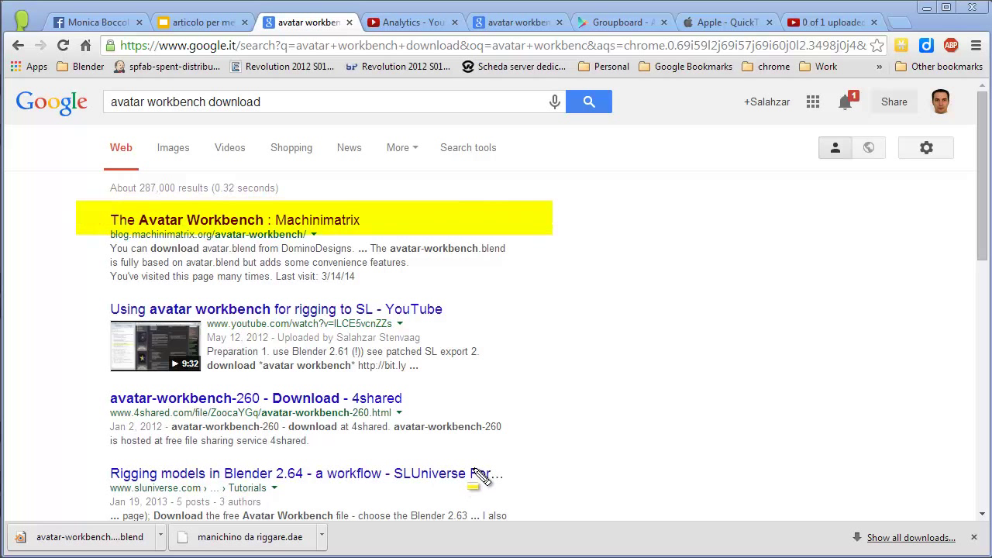
pyautogui.press('Escape')
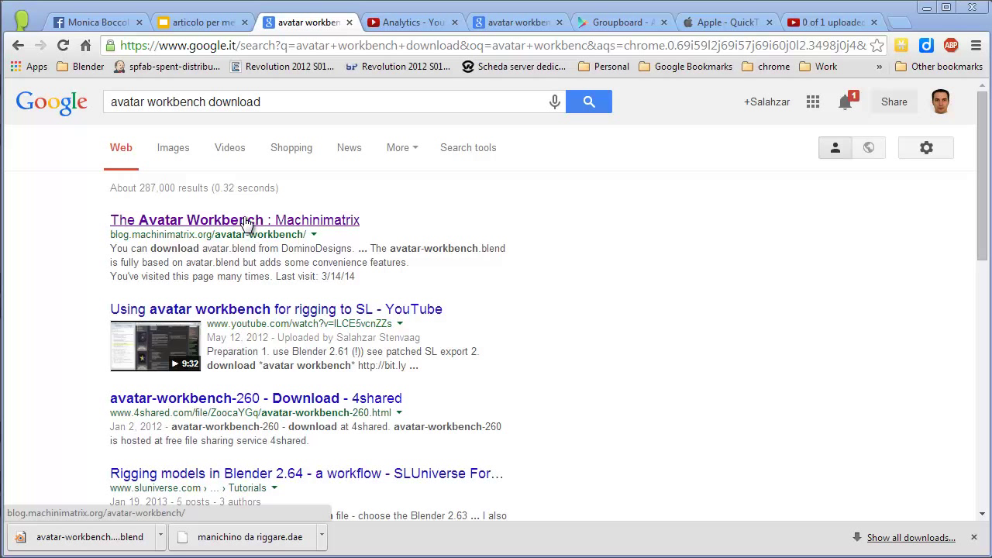
pyautogui.click(246, 223)
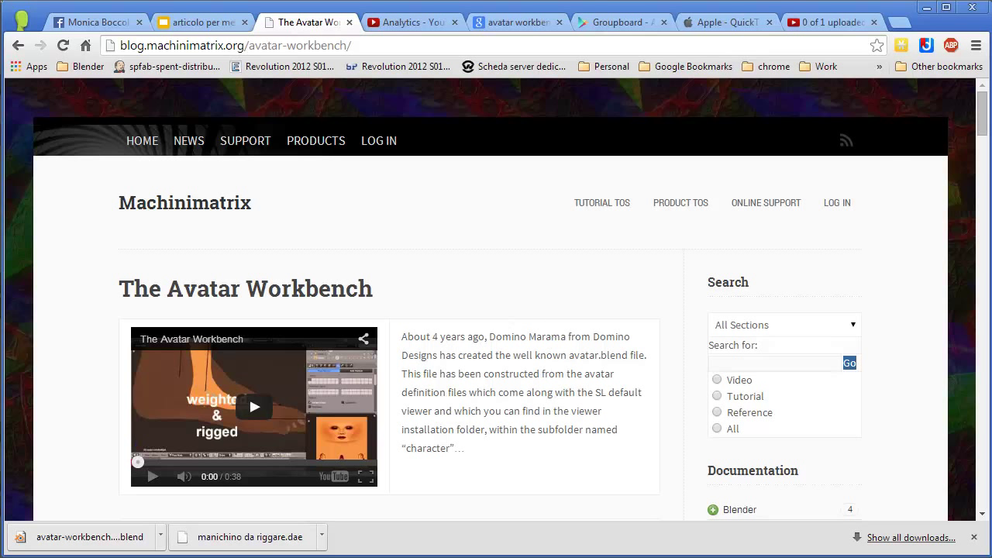
# Scroll to the downloads list and show the downloaded avatar-workbench-265.blend in its folder.
pyautogui.moveTo(982, 125); pyautogui.dragTo(983, 149)
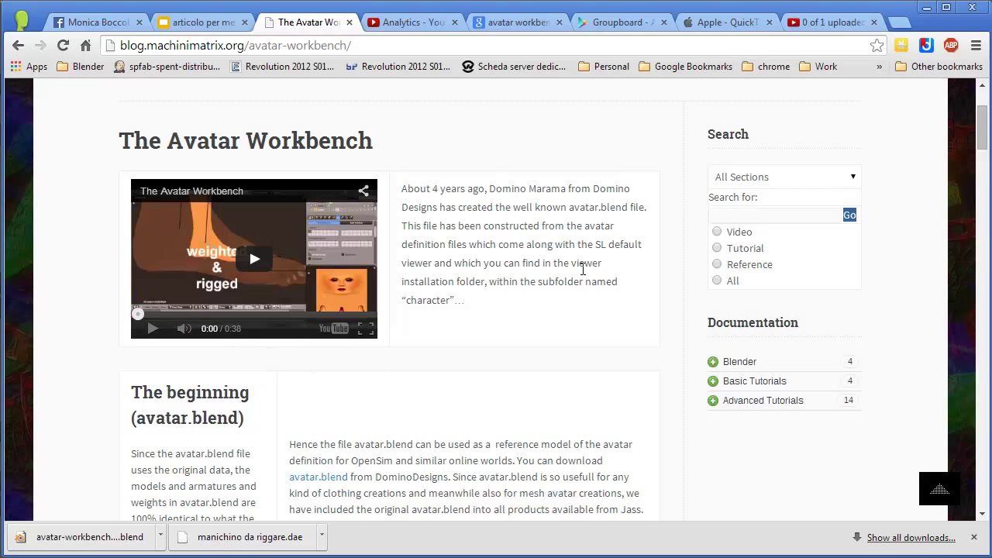
pyautogui.moveTo(985, 130); pyautogui.dragTo(977, 203)
pyautogui.scroll(-1, 984, 139)
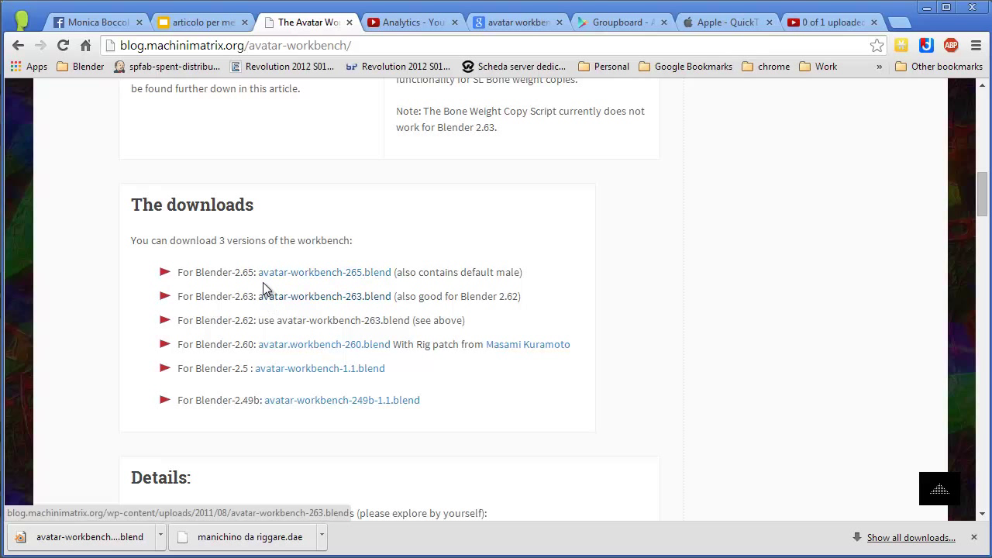
pyautogui.click(161, 537)
pyautogui.click(194, 496)
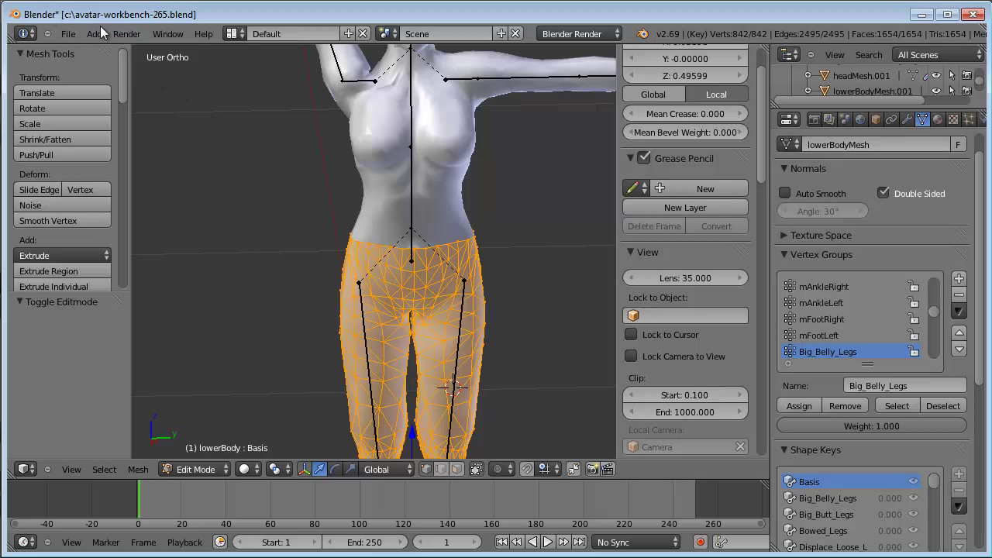
# View and dismiss the splash screen, then reopen avatar-workbench-265.blend from the recent files.
pyautogui.click(211, 36)
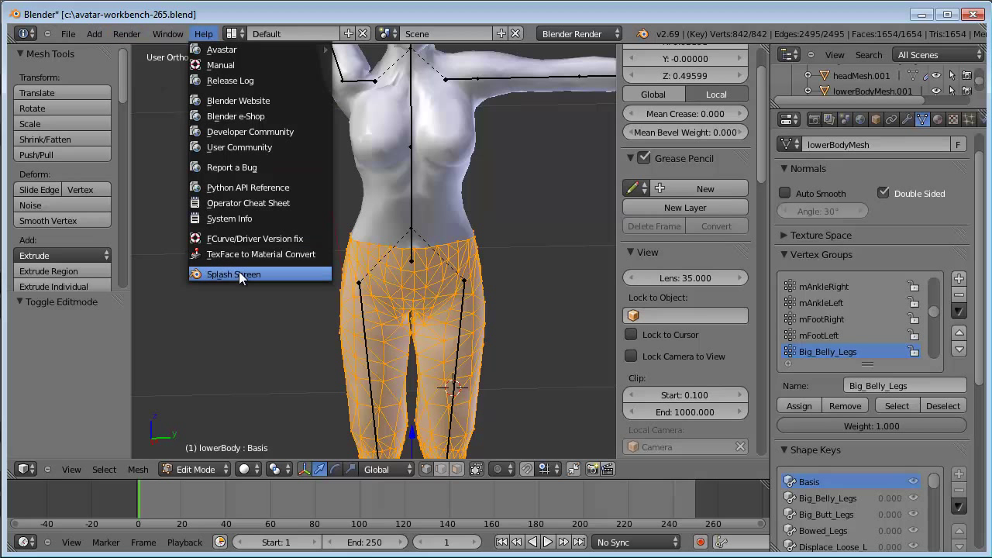
pyautogui.click(239, 276)
pyautogui.click(355, 217)
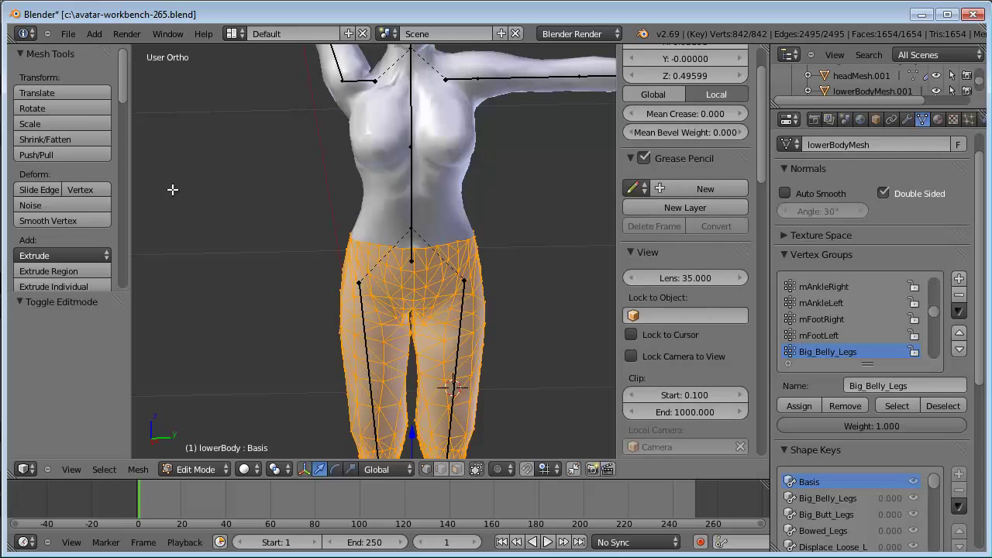
pyautogui.click(68, 34)
pyautogui.moveTo(104, 96)
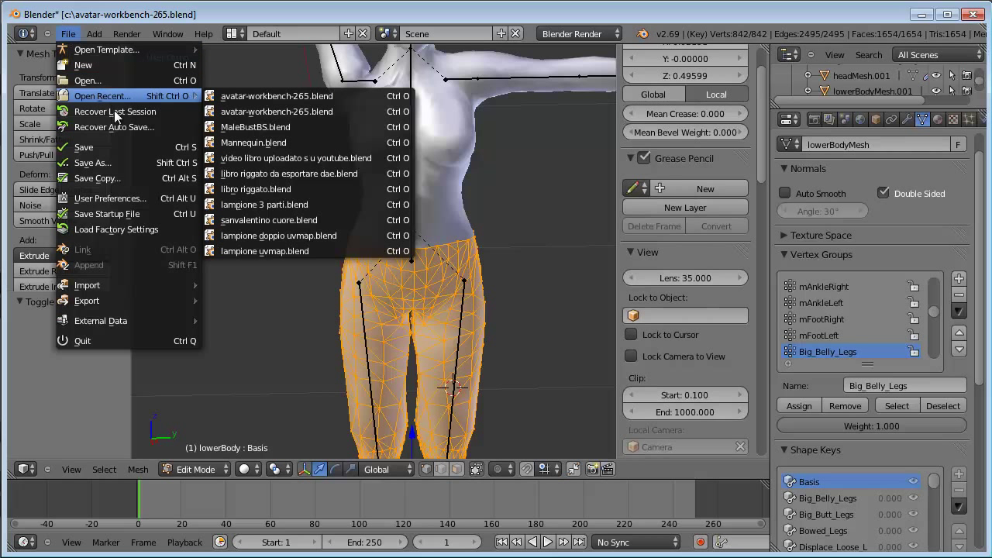
pyautogui.click(298, 96)
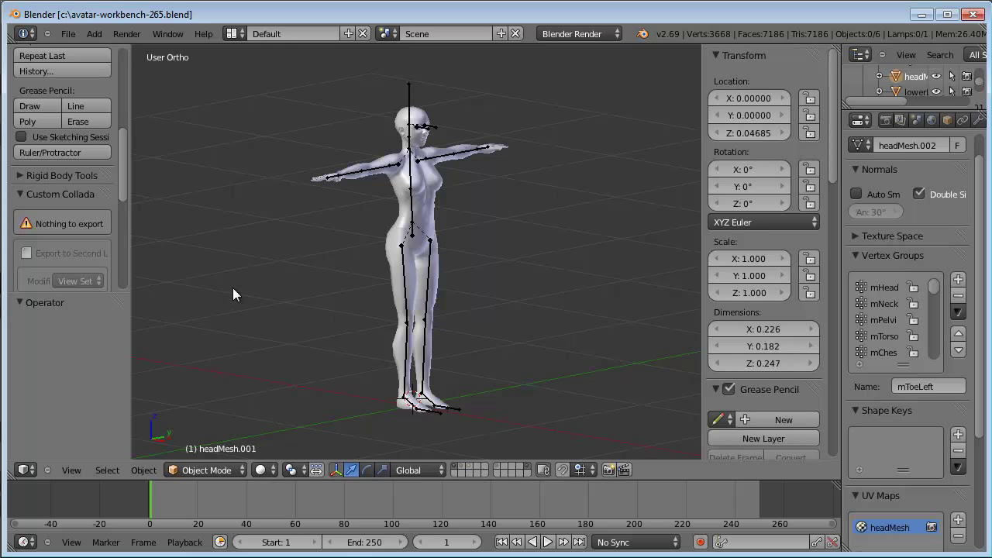
# Orbit to a front view, hide the armature layer and select the head, upper-body and lower-body meshes.
pyautogui.moveTo(419, 215)
pyautogui.mouseDown(button='middle')
pyautogui.moveTo(366, 183)
pyautogui.moveTo(338, 242)
pyautogui.moveTo(362, 178)
pyautogui.moveTo(338, 232)
pyautogui.moveTo(364, 211)
pyautogui.mouseUp(button='middle')
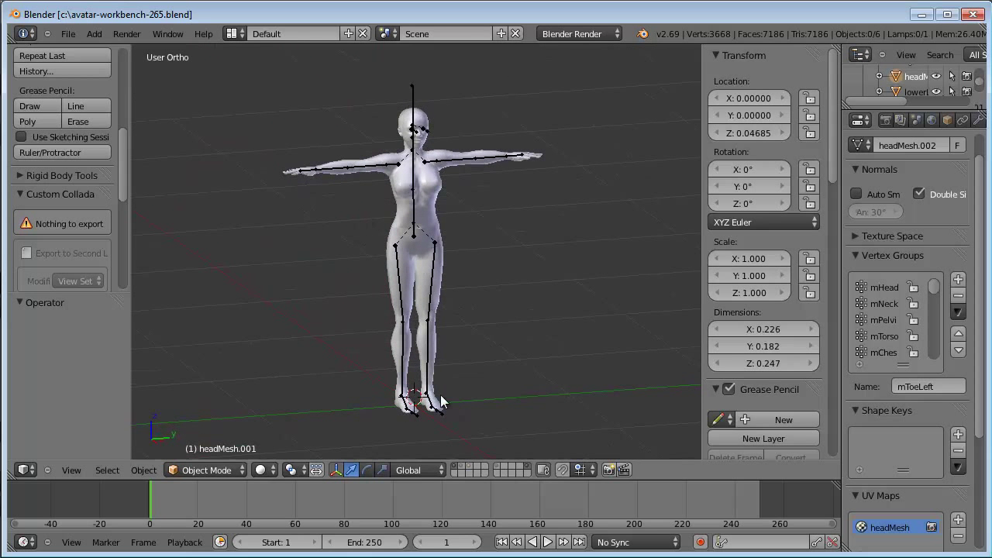
pyautogui.click(456, 470)
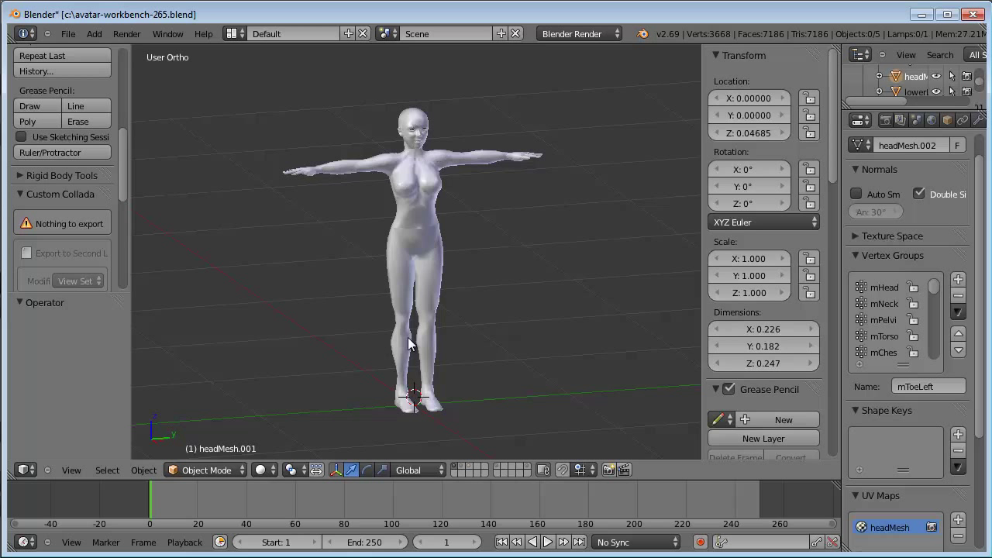
pyautogui.rightClick(415, 124)
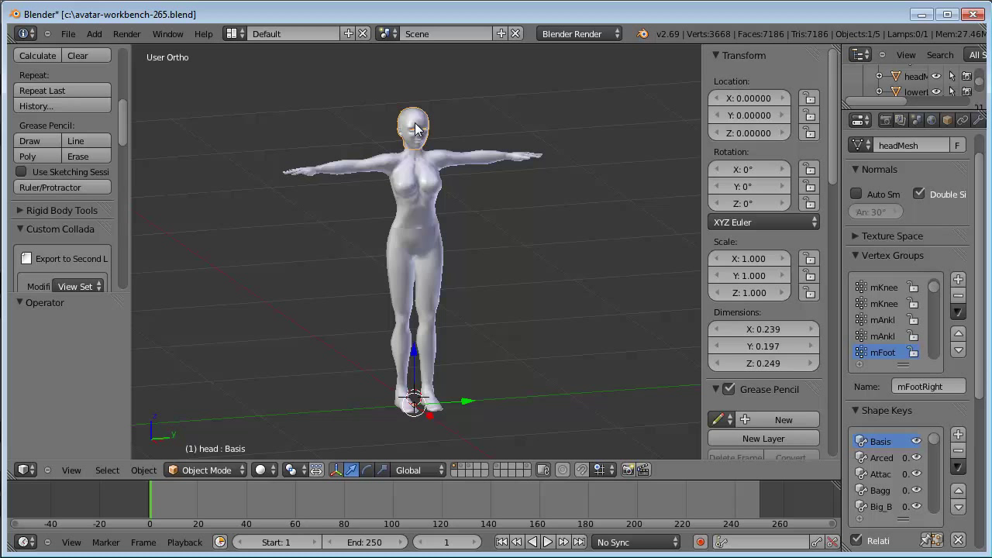
pyautogui.rightClick(414, 210)
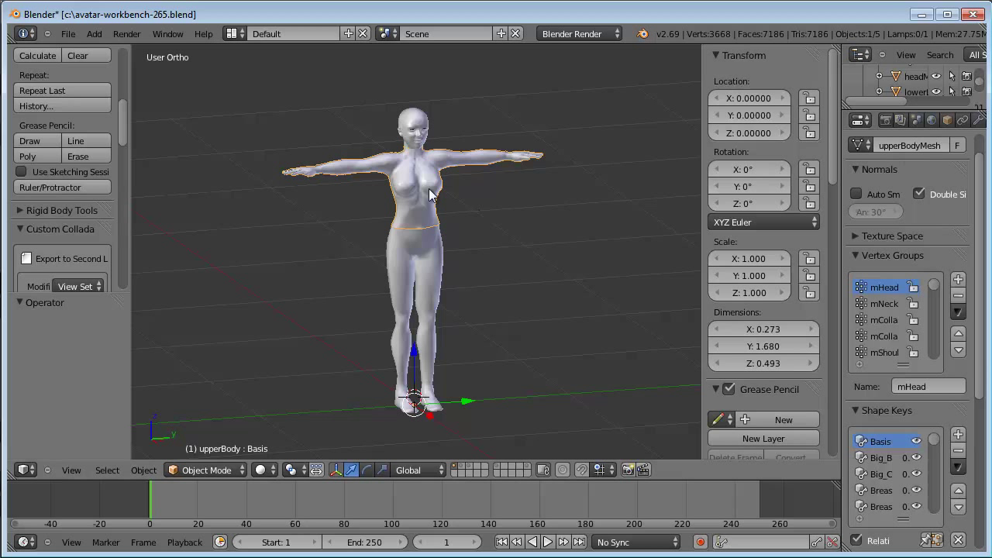
pyautogui.rightClick(408, 261)
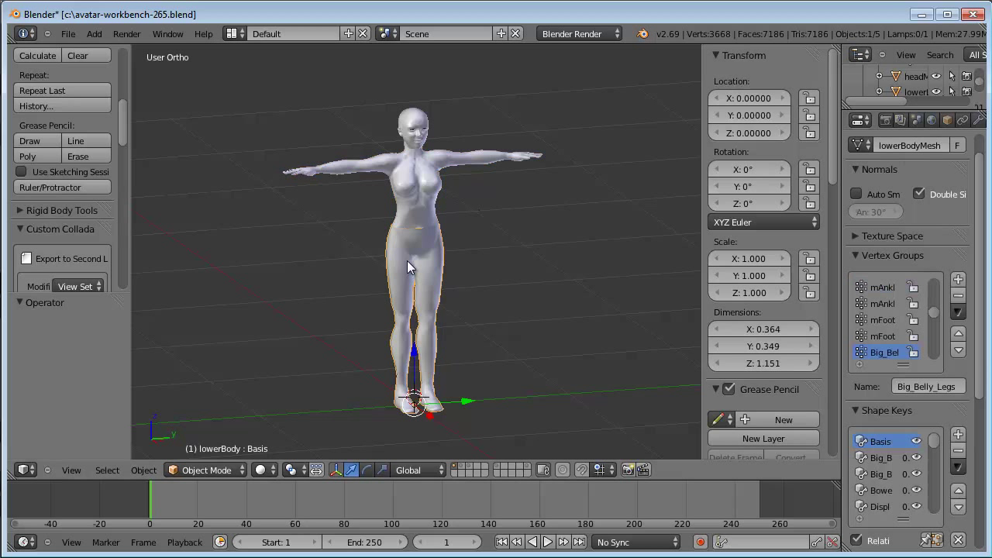
# Switch between the upper- and lower-body meshes, ending on lowerBody with its vertex groups and shape keys shown.
pyautogui.rightClick(412, 135)
pyautogui.rightClick(405, 190)
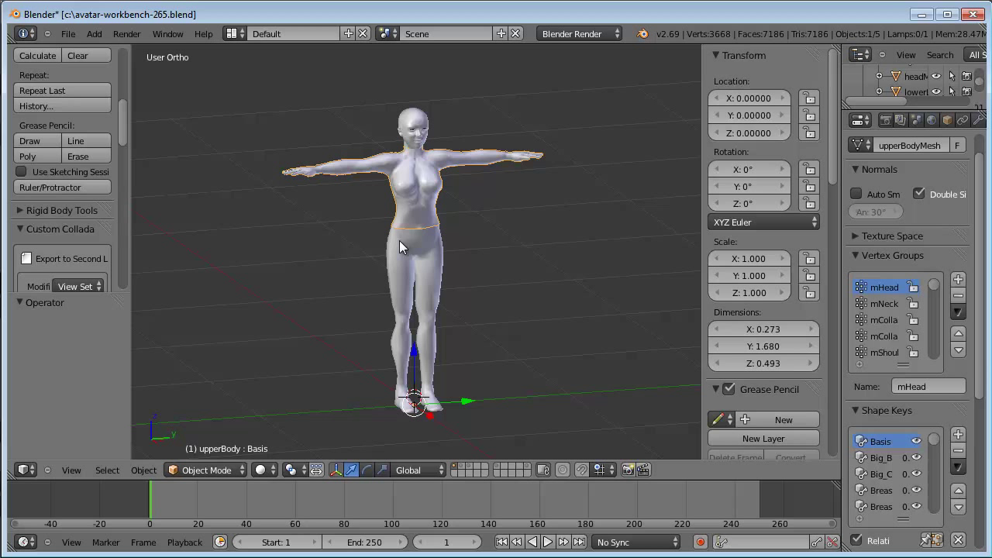
pyautogui.rightClick(400, 255)
pyautogui.rightClick(419, 194)
pyautogui.rightClick(398, 264)
pyautogui.rightClick(406, 189)
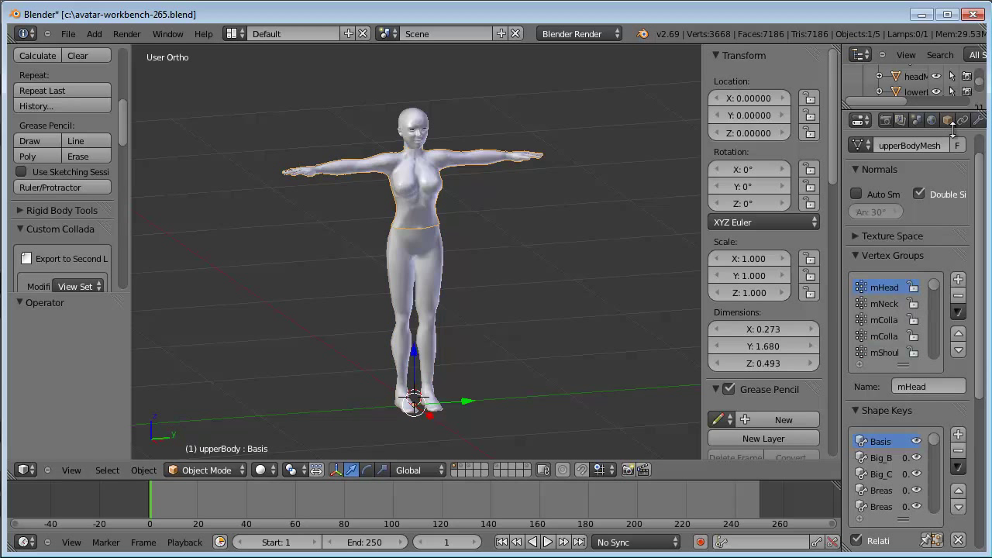
pyautogui.scroll(-3, 945, 124)
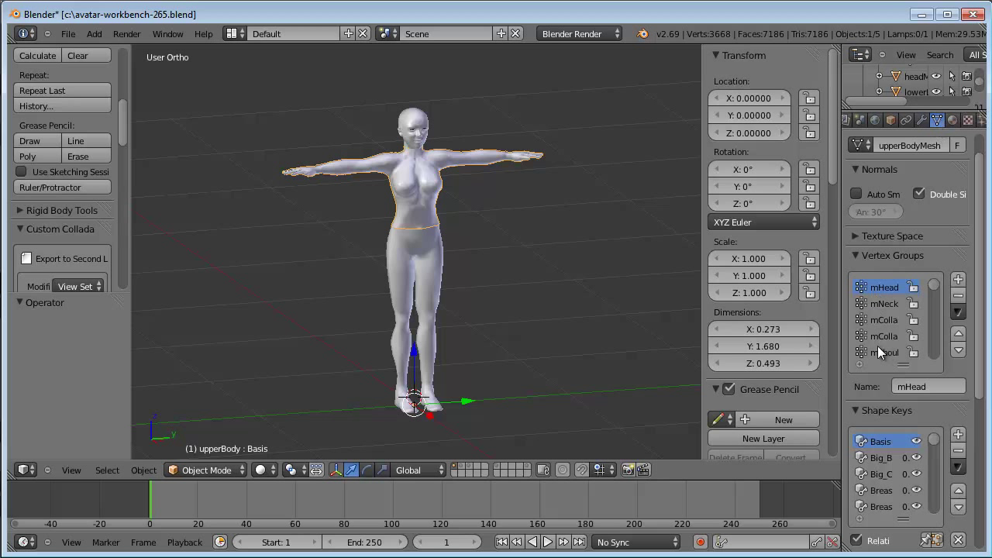
pyautogui.rightClick(418, 253)
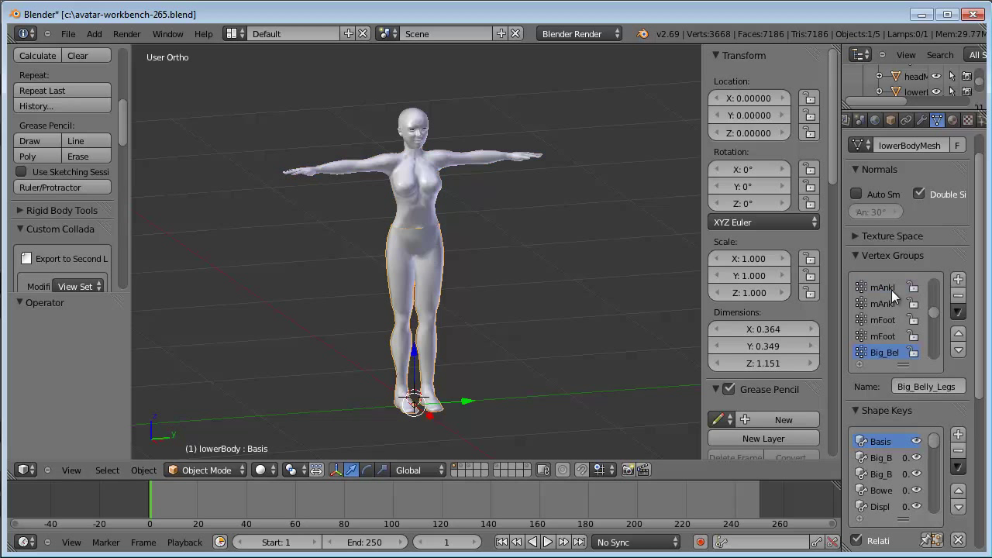
pyautogui.moveTo(934, 314); pyautogui.dragTo(933, 288)
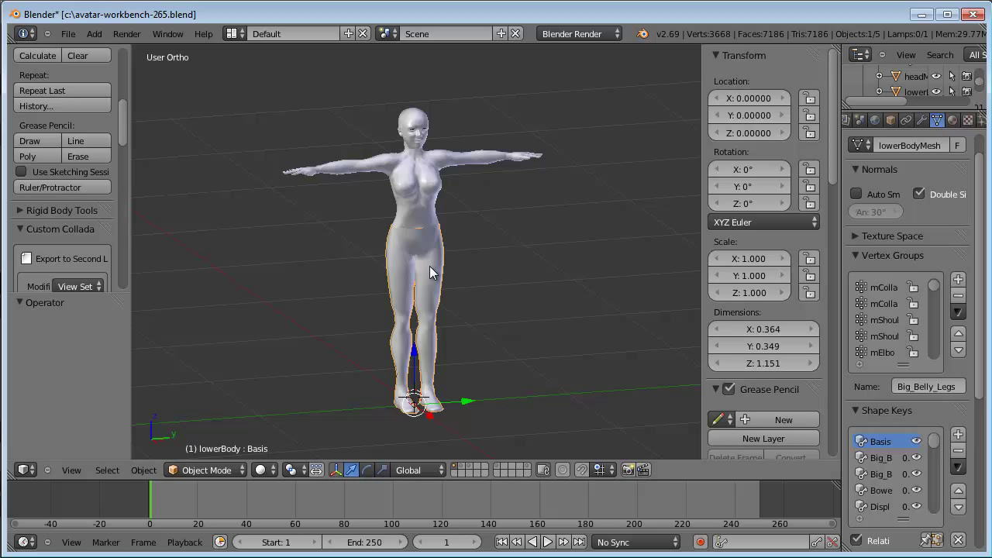
# Show another body-mesh layer, then the rigged male avatar layer, selecting its upper and lower body.
pyautogui.click(463, 471)
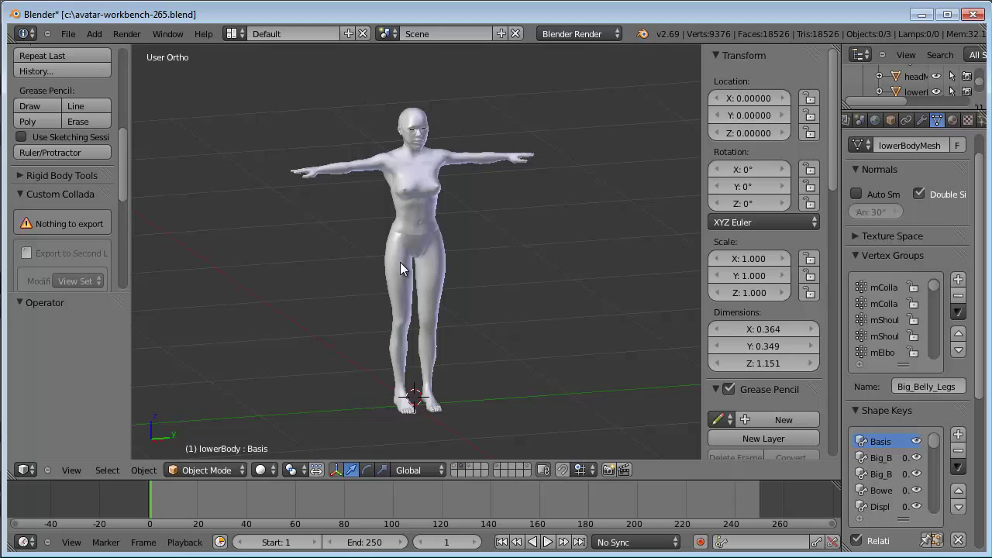
pyautogui.moveTo(400, 262)
pyautogui.mouseDown(button='middle')
pyautogui.moveTo(424, 206)
pyautogui.moveTo(388, 226)
pyautogui.moveTo(378, 248)
pyautogui.moveTo(401, 230)
pyautogui.mouseUp(button='middle')
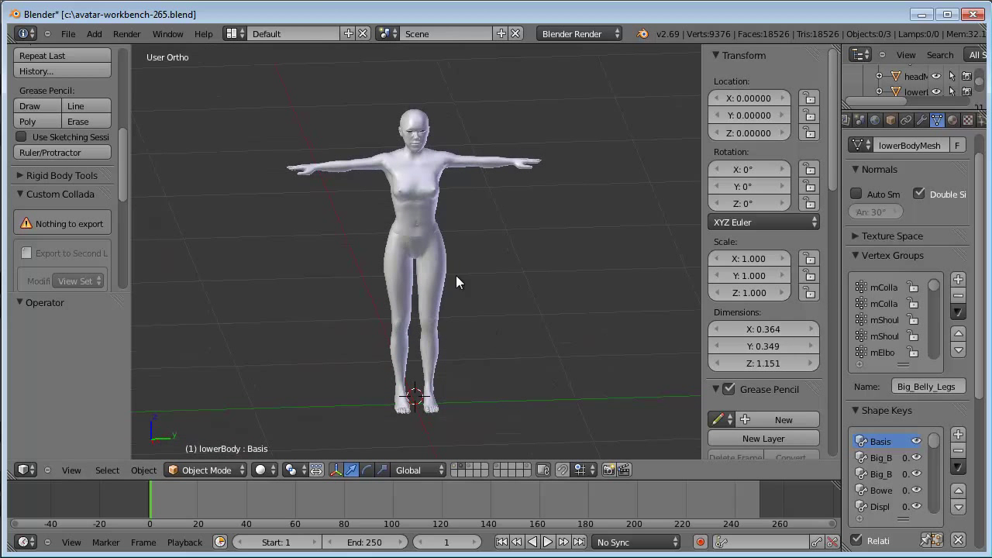
pyautogui.moveTo(416, 225)
pyautogui.mouseDown(button='middle')
pyautogui.moveTo(414, 187)
pyautogui.moveTo(335, 195)
pyautogui.moveTo(366, 146)
pyautogui.moveTo(429, 214)
pyautogui.mouseUp(button='middle')
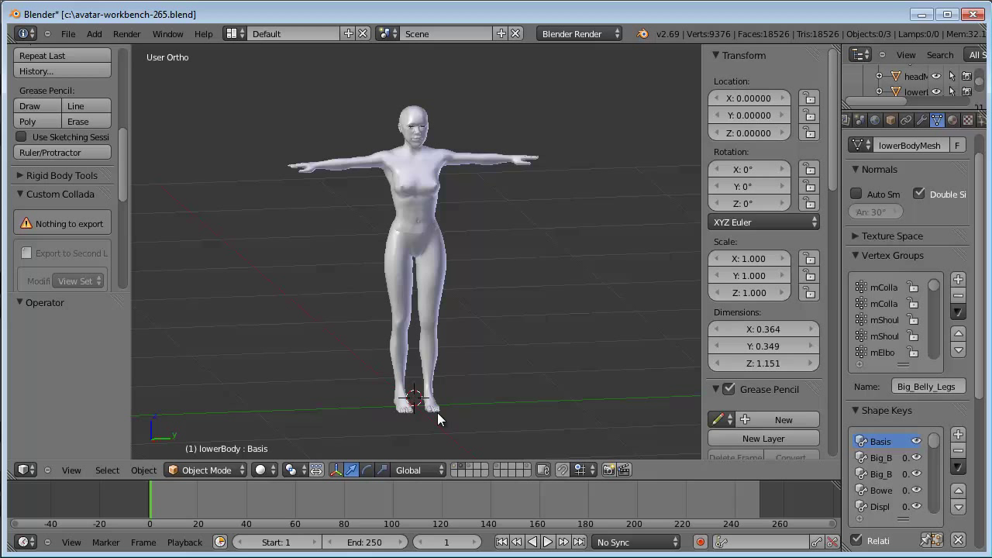
pyautogui.click(468, 471)
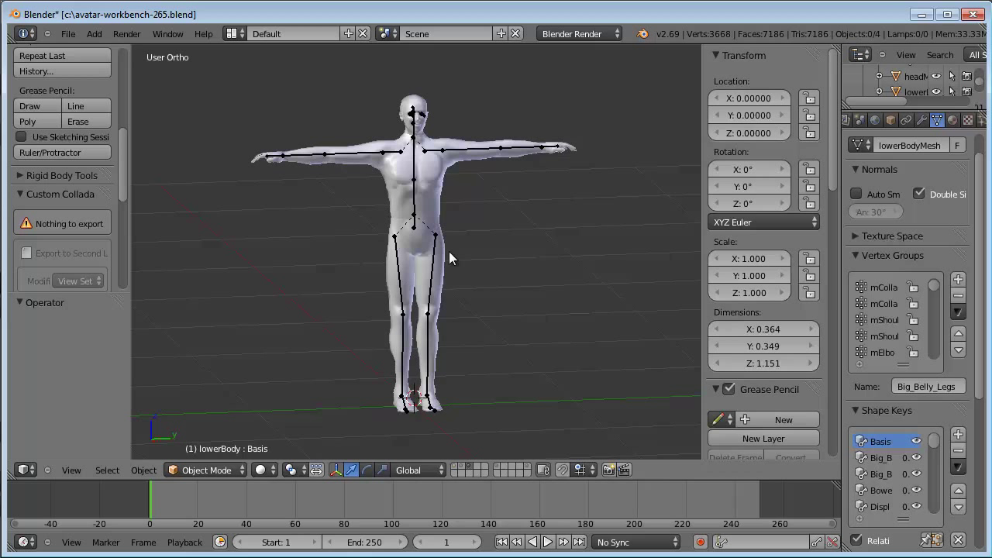
pyautogui.rightClick(426, 202)
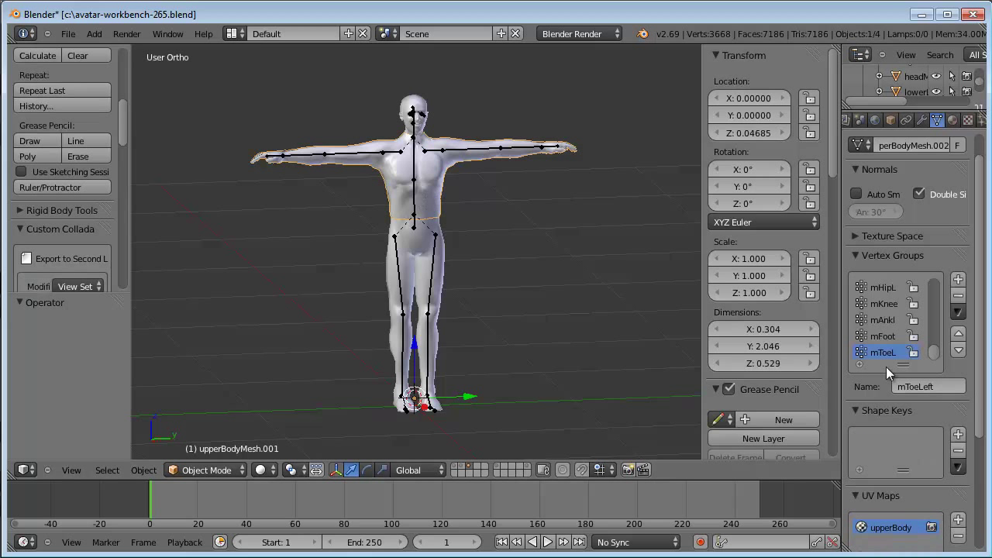
pyautogui.rightClick(421, 279)
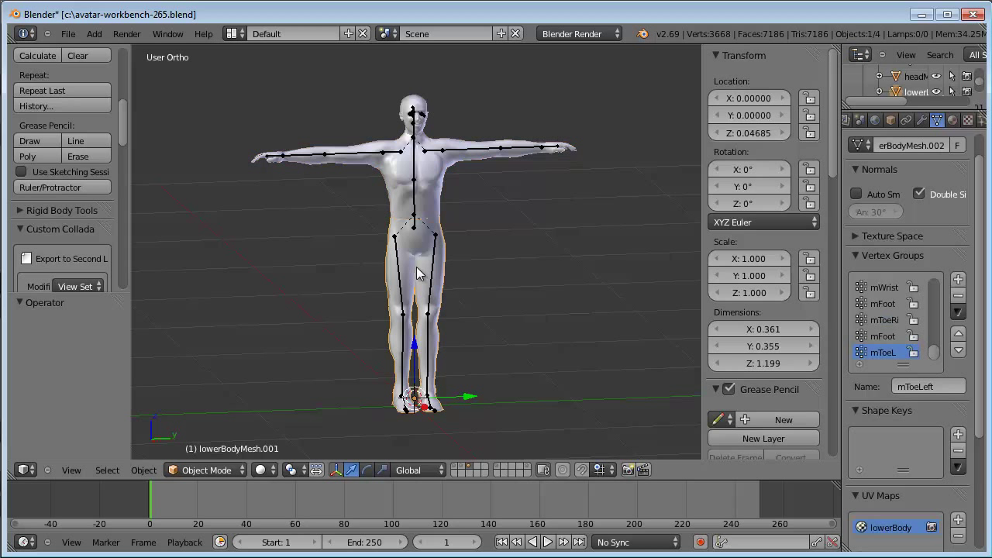
# Inspect the simple mannequin layer, then the bare skeleton layer, and add back the body-mesh layer.
pyautogui.click(499, 469)
pyautogui.moveTo(396, 265)
pyautogui.mouseDown(button='middle')
pyautogui.moveTo(589, 277)
pyautogui.moveTo(449, 271)
pyautogui.moveTo(398, 281)
pyautogui.mouseUp(button='middle')
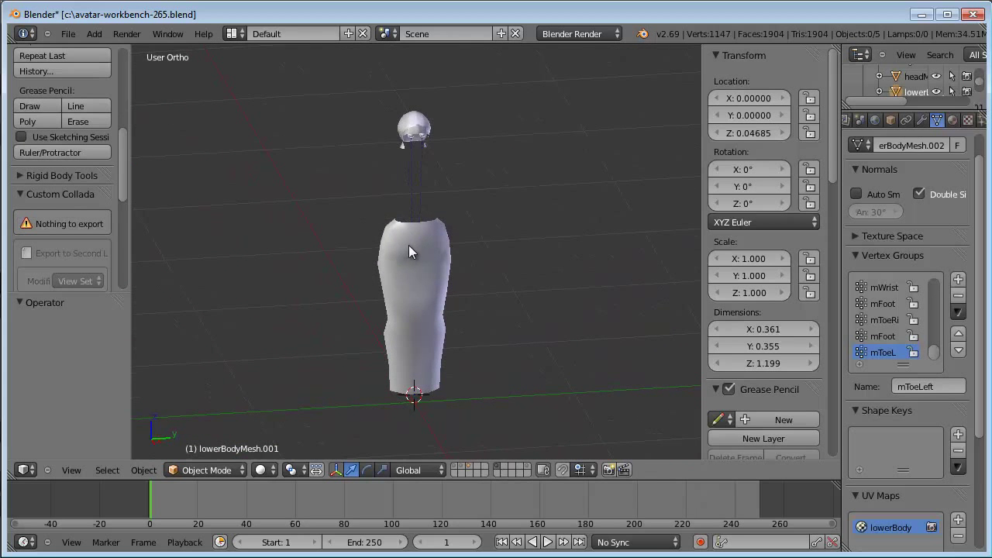
pyautogui.moveTo(408, 245)
pyautogui.mouseDown(button='middle')
pyautogui.moveTo(432, 141)
pyautogui.moveTo(473, 152)
pyautogui.moveTo(424, 184)
pyautogui.moveTo(336, 174)
pyautogui.moveTo(429, 178)
pyautogui.moveTo(412, 251)
pyautogui.moveTo(463, 236)
pyautogui.moveTo(429, 156)
pyautogui.moveTo(400, 152)
pyautogui.mouseUp(button='middle')
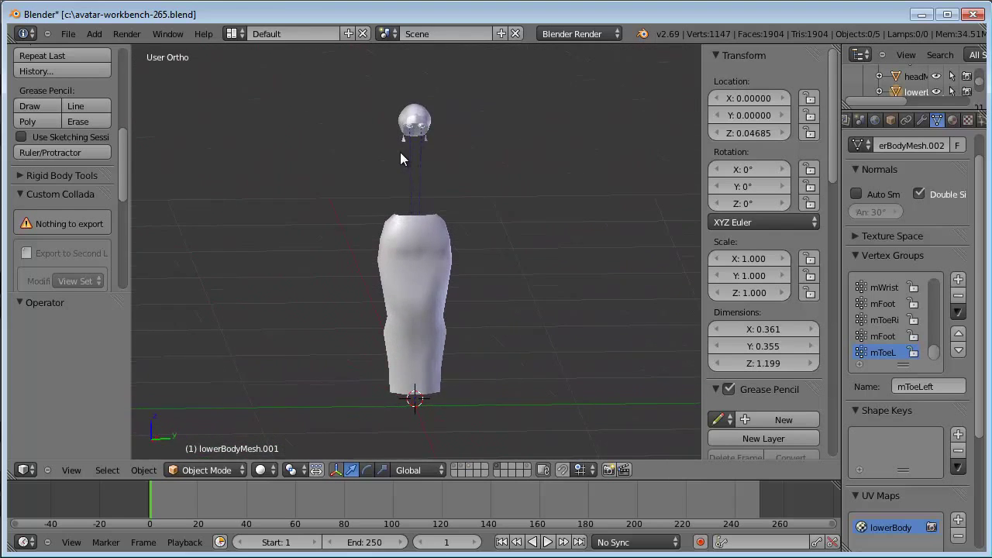
pyautogui.click(525, 465)
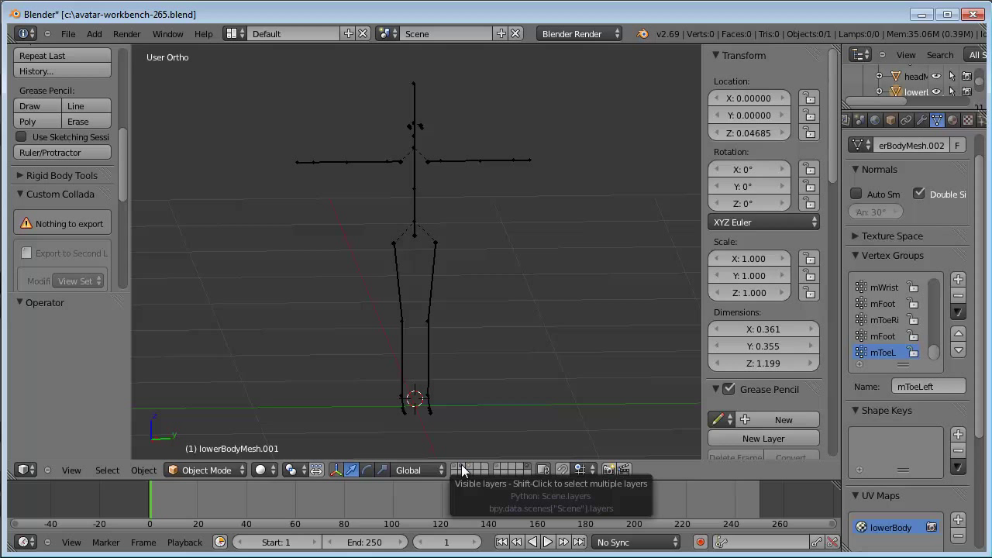
pyautogui.keyDown('shift'); pyautogui.click(462, 471); pyautogui.keyUp('shift')
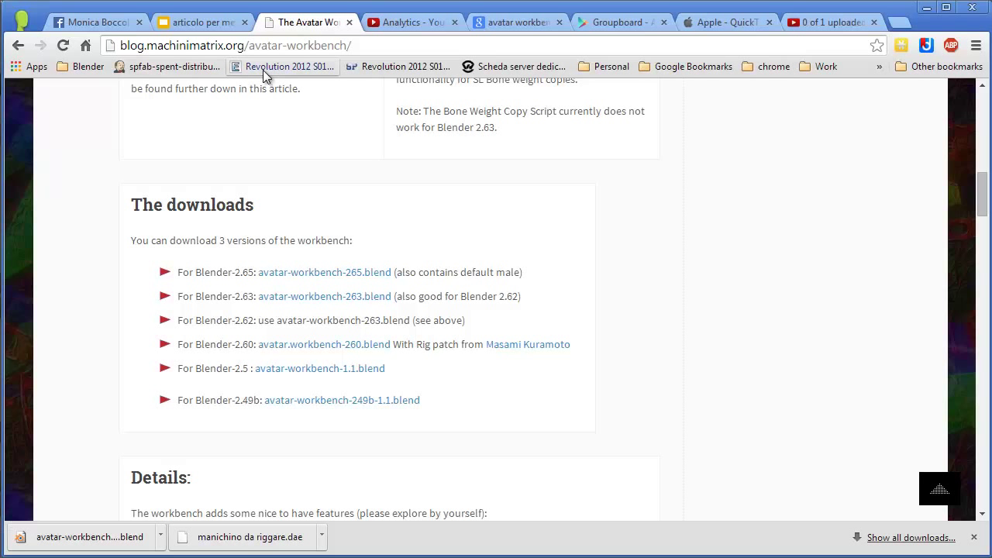
pyautogui.click(357, 45)
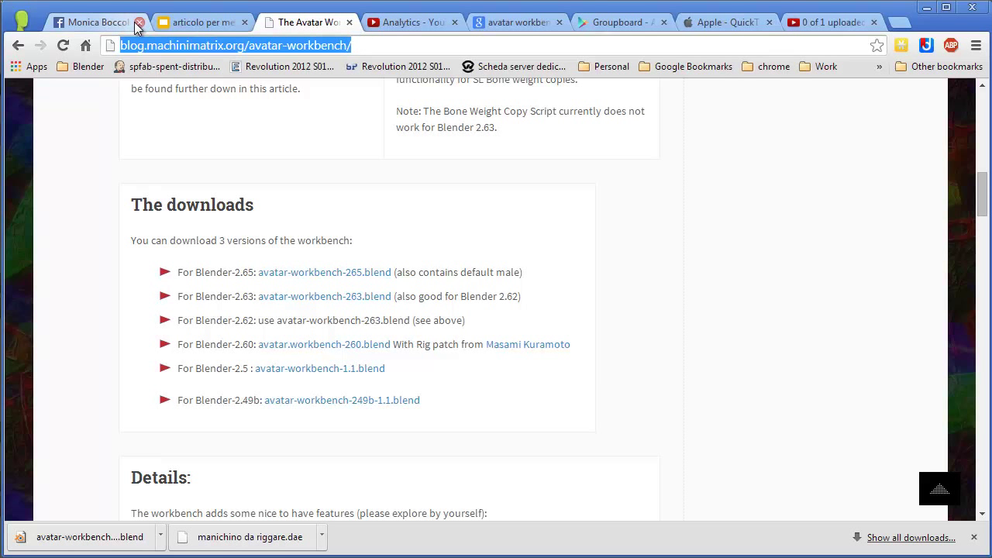
pyautogui.write('makehuman')
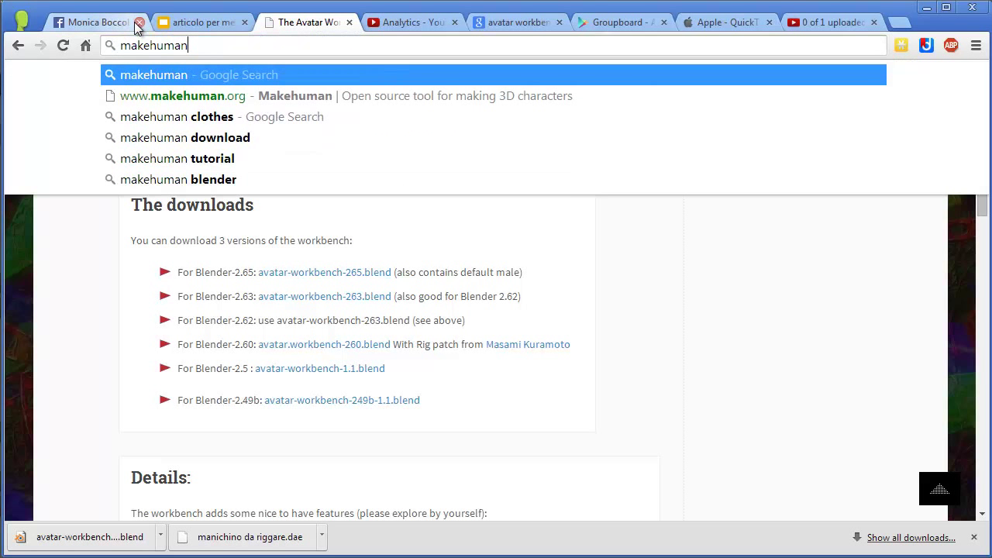
pyautogui.press('Return')
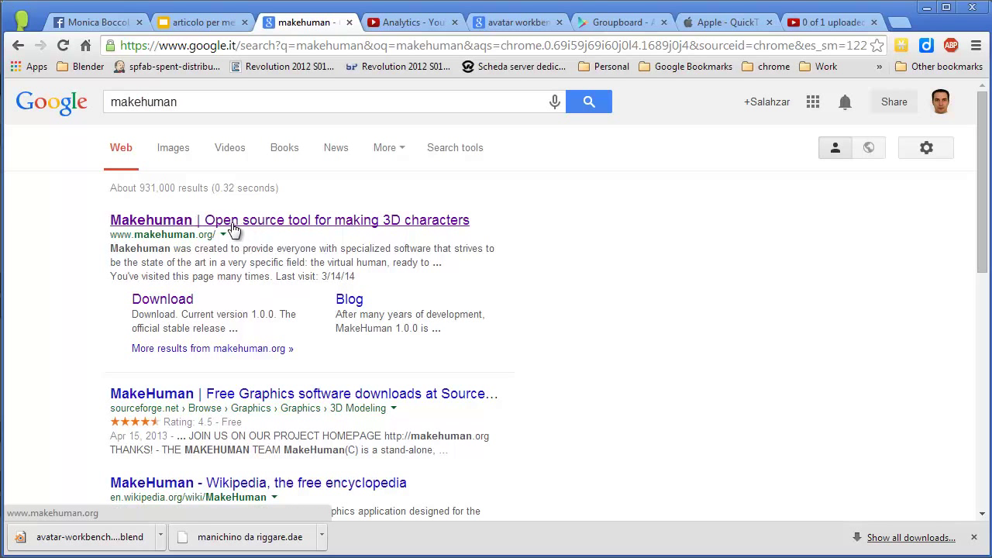
pyautogui.click(252, 223)
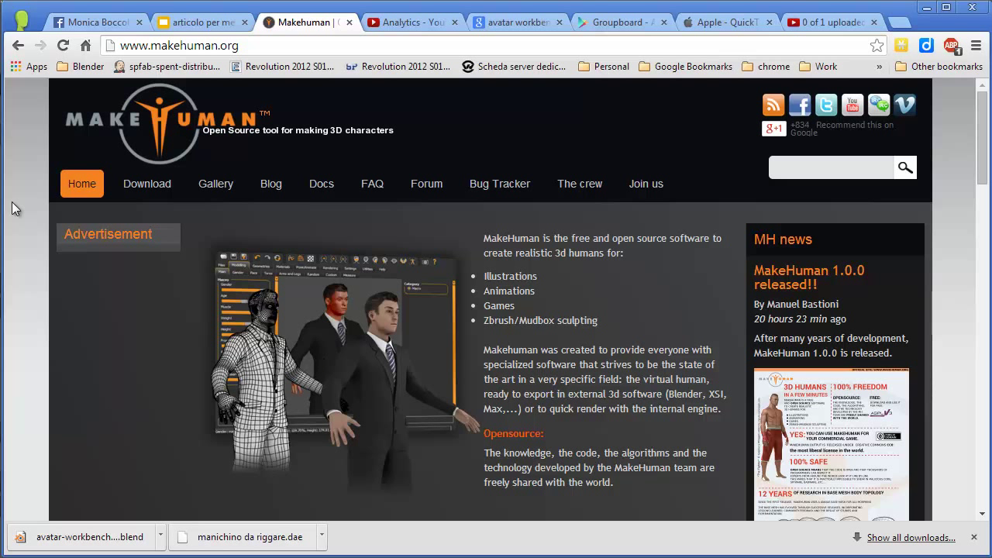
# Launch MakeHuman by searching 'makehuman' from the Start menu.
pyautogui.press('super')
pyautogui.write('makehuman')
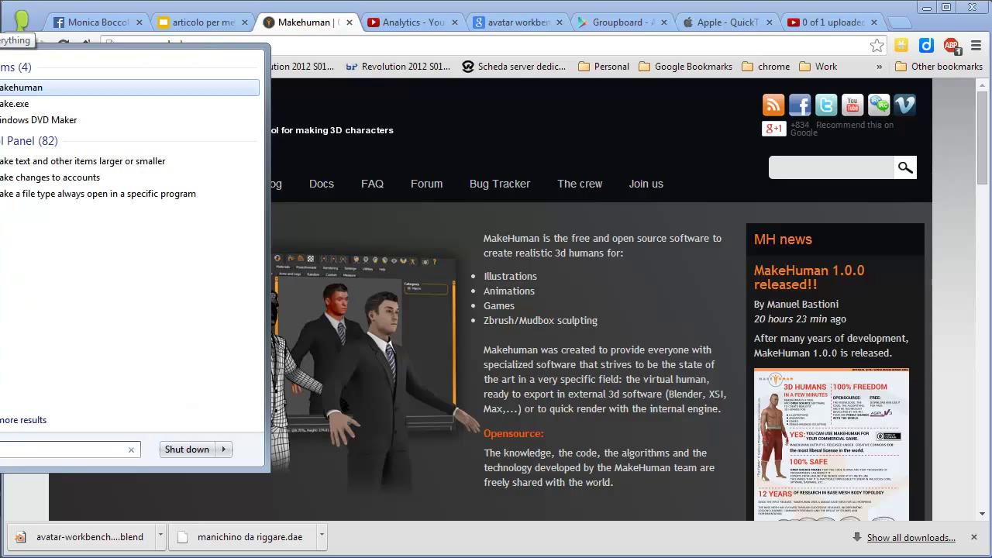
pyautogui.click(31, 91)
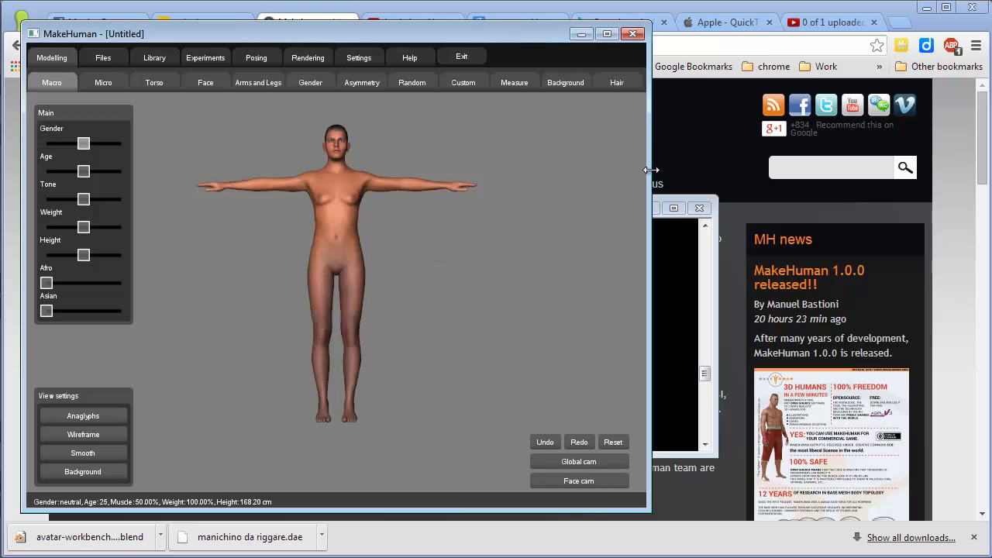
# Resize MakeHuman to 1280x720 and make the figure a fully male 12-year-old.
pyautogui.rightClick(651, 170)
pyautogui.click(693, 231)
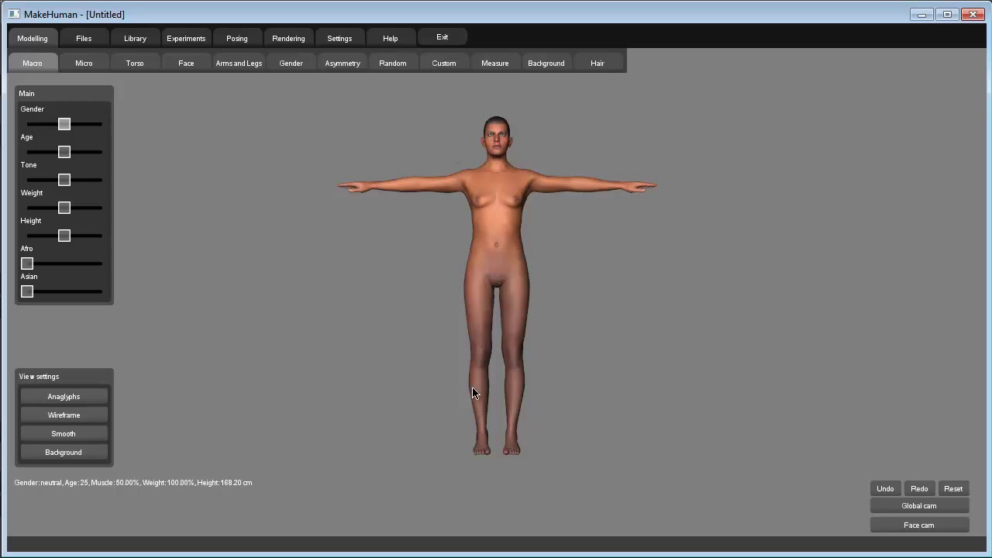
pyautogui.moveTo(496, 257)
pyautogui.mouseDown()
pyautogui.moveTo(482, 242)
pyautogui.moveTo(596, 241)
pyautogui.moveTo(527, 219)
pyautogui.moveTo(489, 238)
pyautogui.moveTo(480, 255)
pyautogui.moveTo(498, 263)
pyautogui.moveTo(487, 249)
pyautogui.mouseUp()
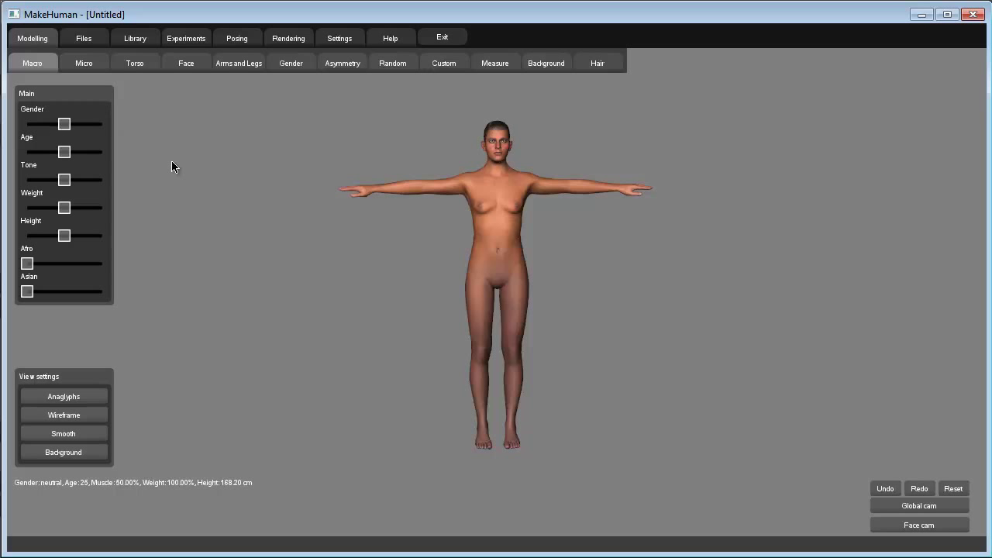
pyautogui.moveTo(65, 125); pyautogui.dragTo(103, 130)
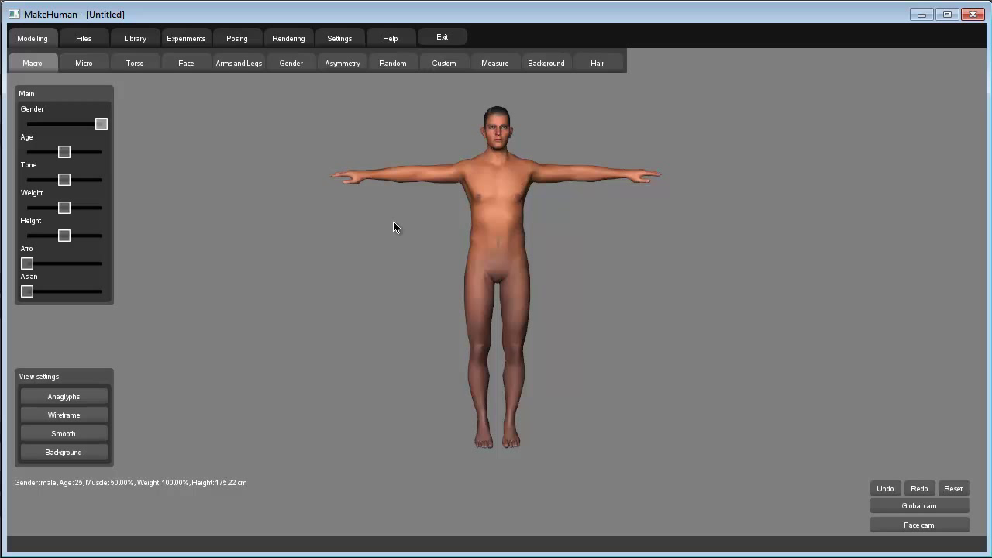
pyautogui.moveTo(101, 125)
pyautogui.mouseDown()
pyautogui.moveTo(26, 125)
pyautogui.moveTo(86, 125)
pyautogui.mouseUp()
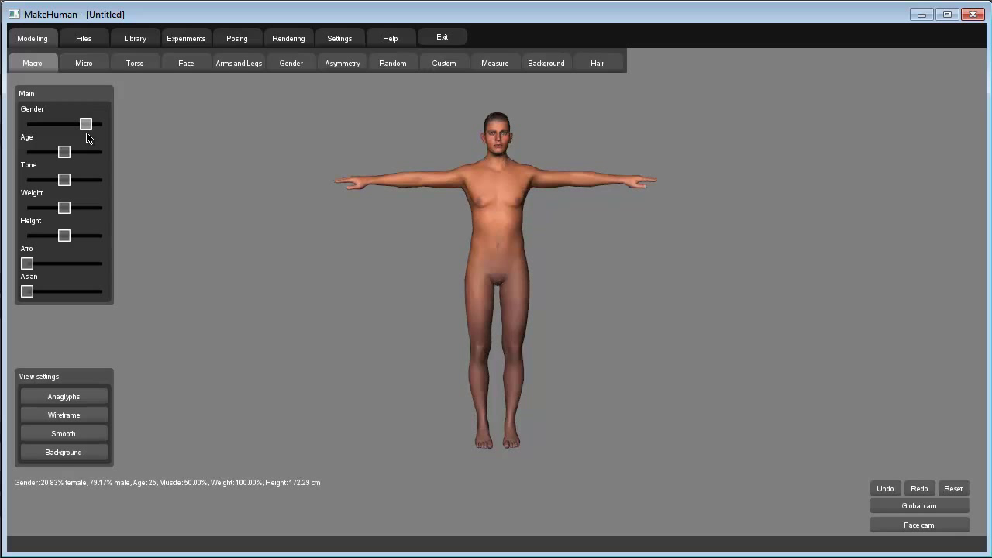
pyautogui.moveTo(86, 127)
pyautogui.mouseDown()
pyautogui.moveTo(102, 126)
pyautogui.moveTo(102, 154)
pyautogui.mouseUp()
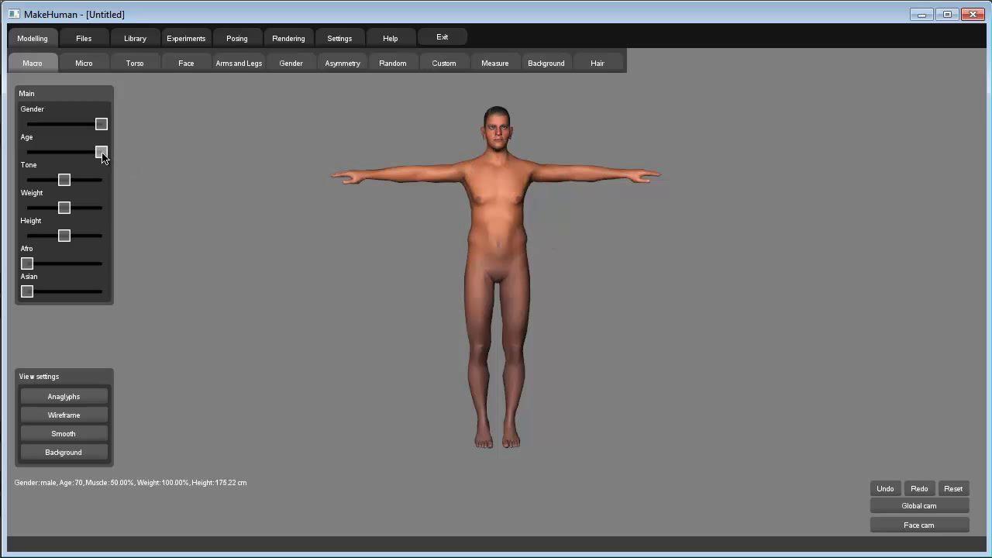
pyautogui.moveTo(101, 152); pyautogui.dragTo(27, 152)
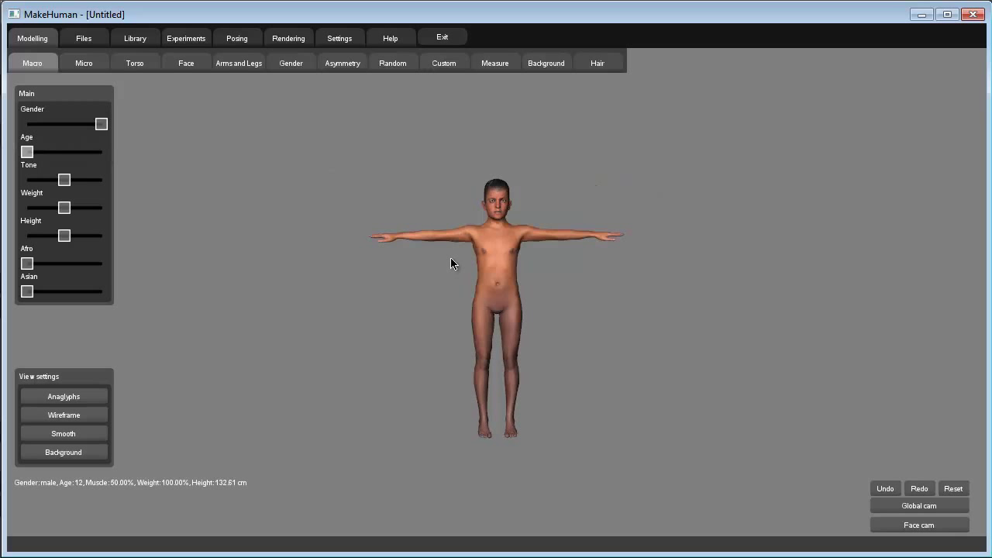
# Give the child full Asian features and bring up the model Export settings.
pyautogui.moveTo(450, 258)
pyautogui.mouseDown()
pyautogui.moveTo(444, 284)
pyautogui.moveTo(427, 255)
pyautogui.moveTo(479, 250)
pyautogui.moveTo(490, 261)
pyautogui.mouseUp()
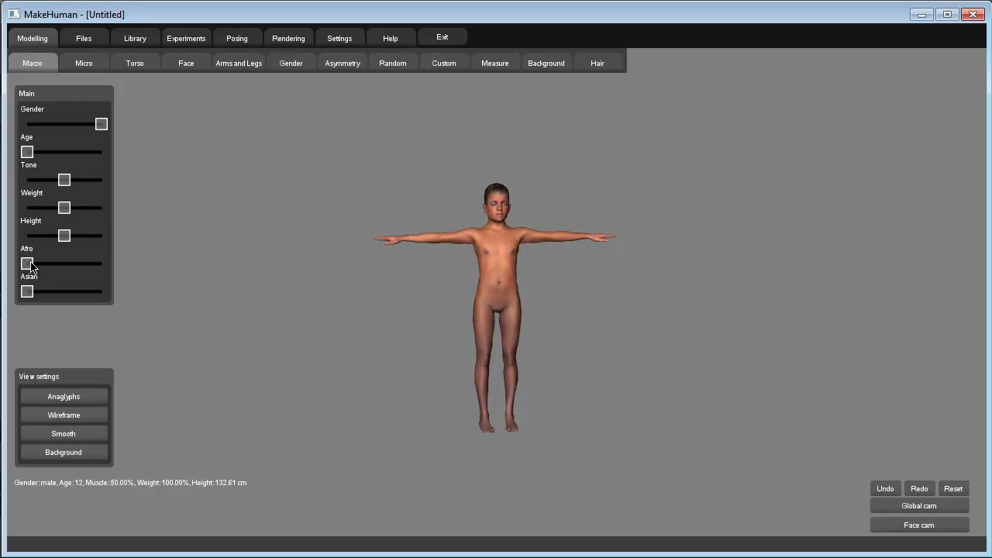
pyautogui.moveTo(27, 263); pyautogui.dragTo(122, 266)
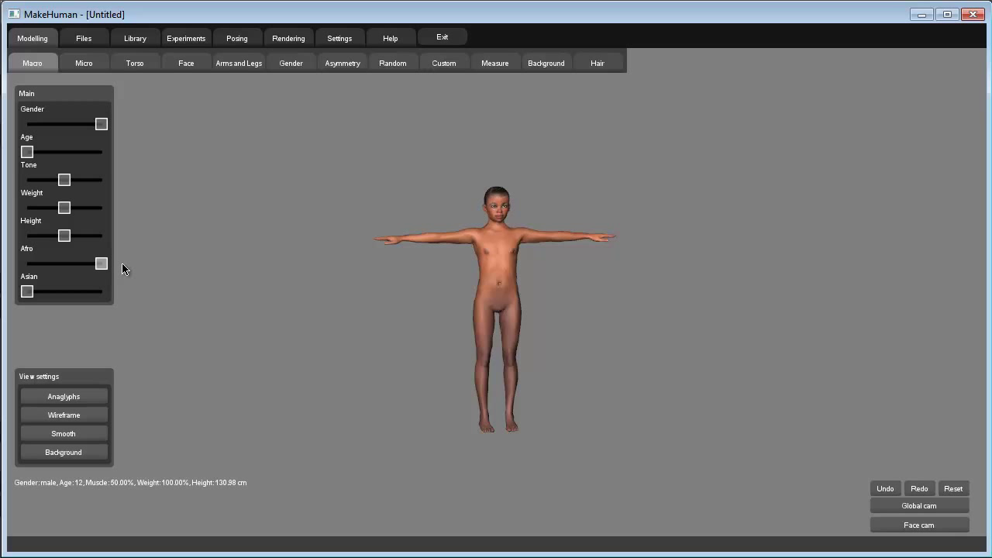
pyautogui.moveTo(99, 263); pyautogui.dragTo(11, 261)
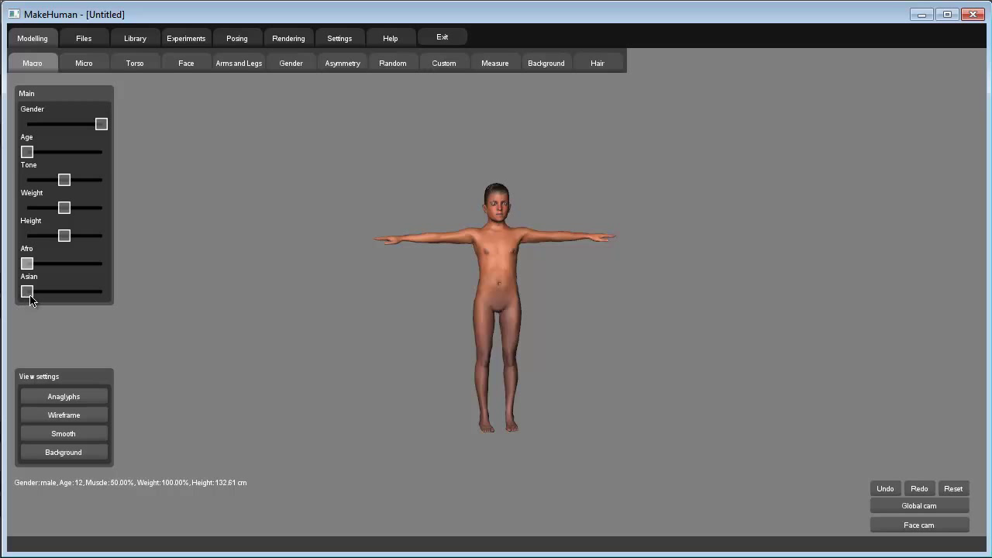
pyautogui.moveTo(29, 297); pyautogui.dragTo(109, 299)
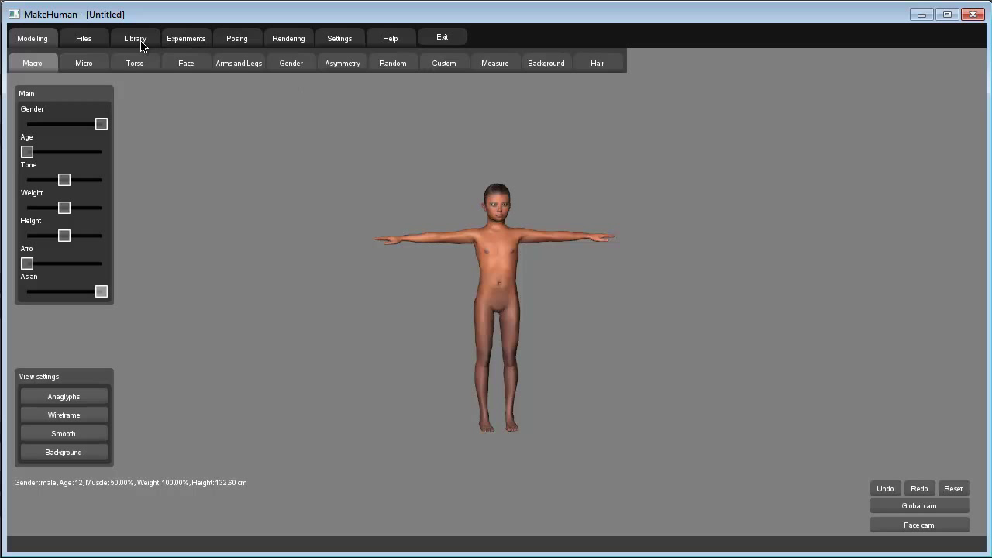
pyautogui.click(96, 45)
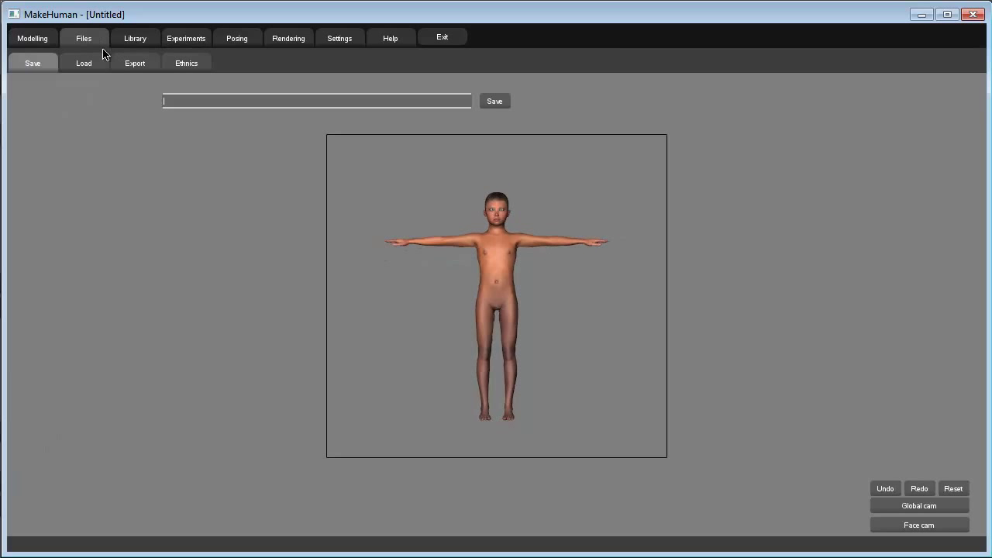
pyautogui.click(140, 68)
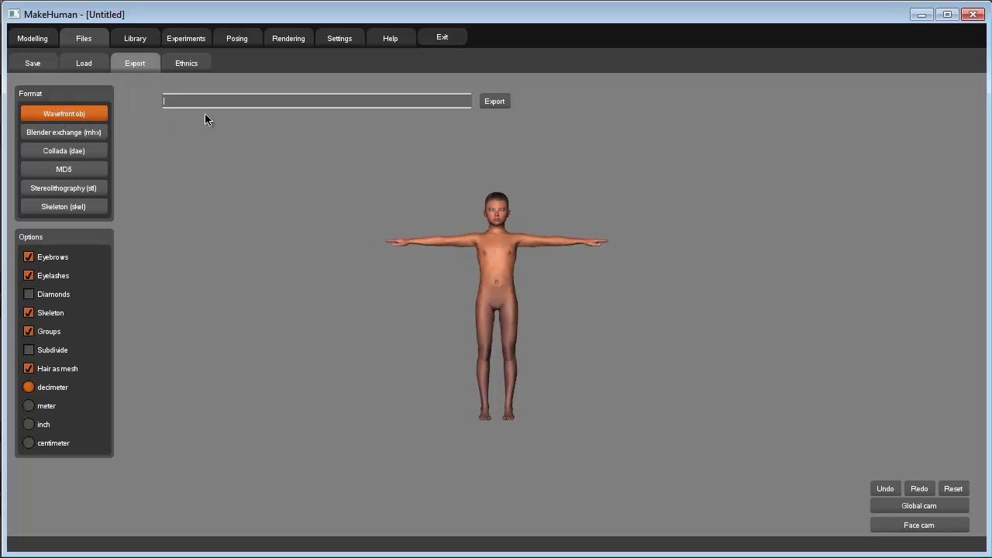
# Set the export format to Blender exchange (mhx), briefly trying Collada (dae) in between.
pyautogui.click(77, 137)
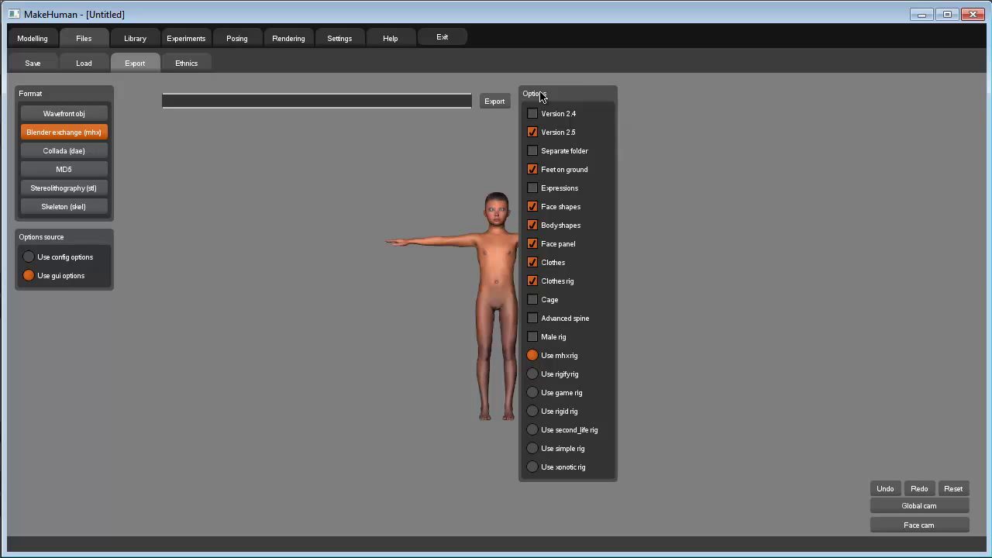
pyautogui.click(72, 149)
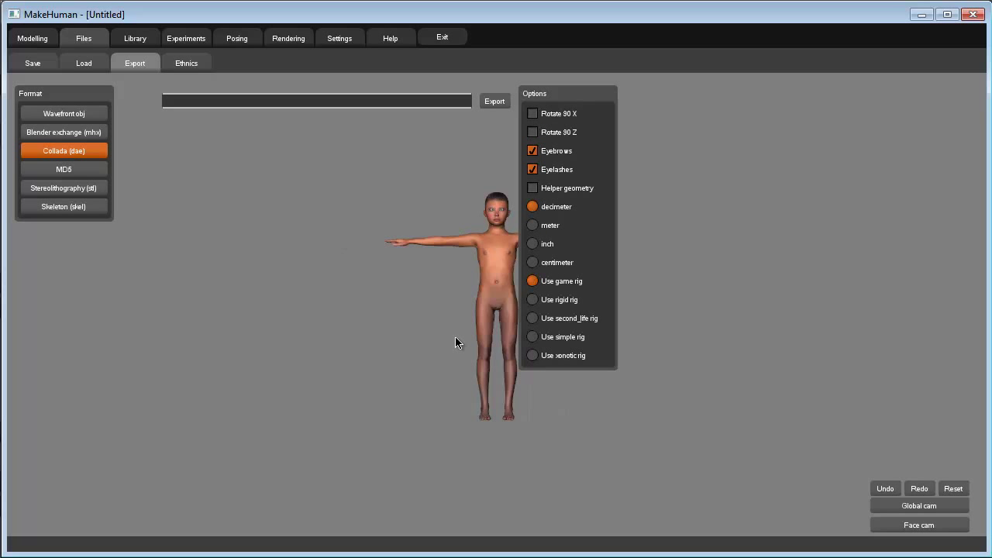
pyautogui.click(73, 136)
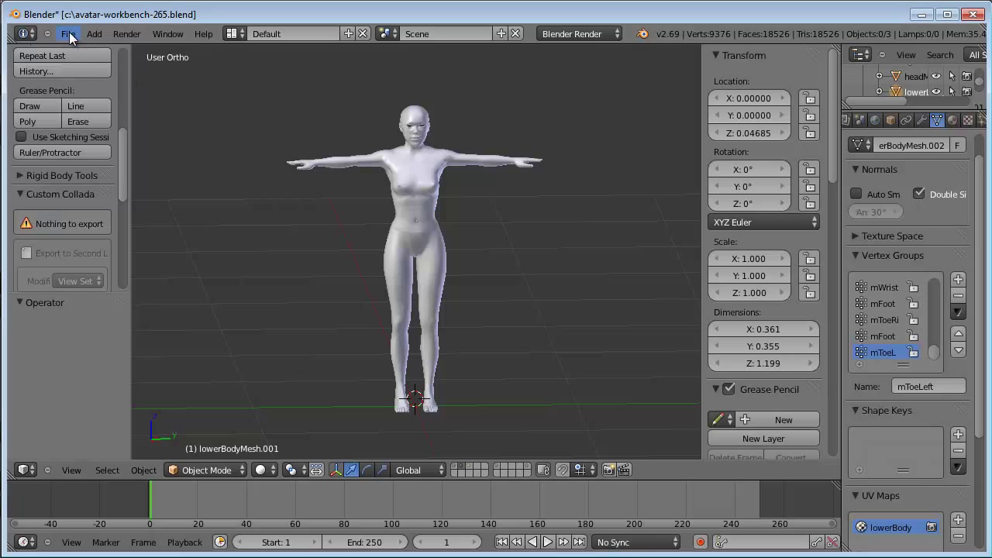
# Check Blender's File > Import formats for a MakeHuman (.mhx) option.
pyautogui.click(68, 34)
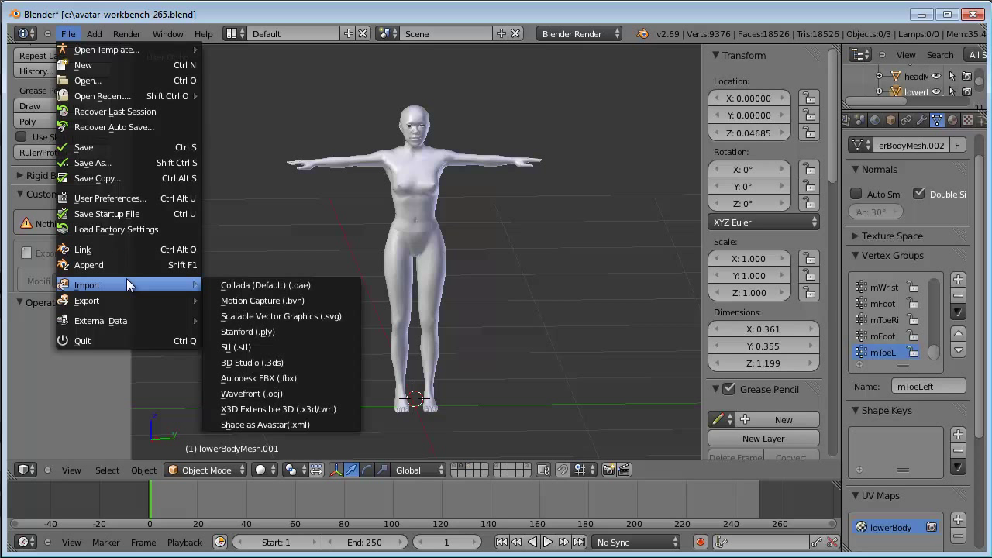
pyautogui.moveTo(88, 285)
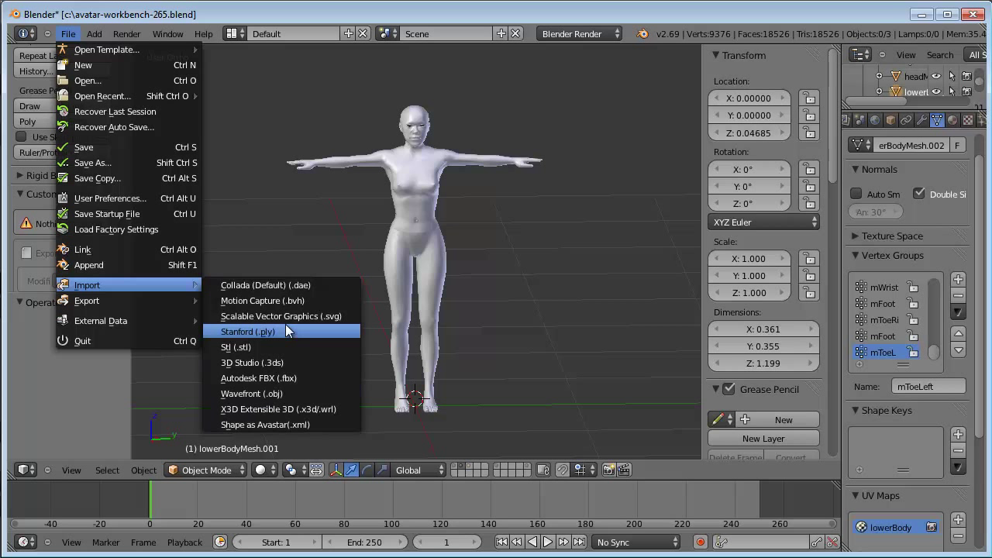
# Find the MakeHuman (.mhx) import add-on by searching 'mh' in User Preferences, enable it, and close preferences.
pyautogui.click(108, 199)
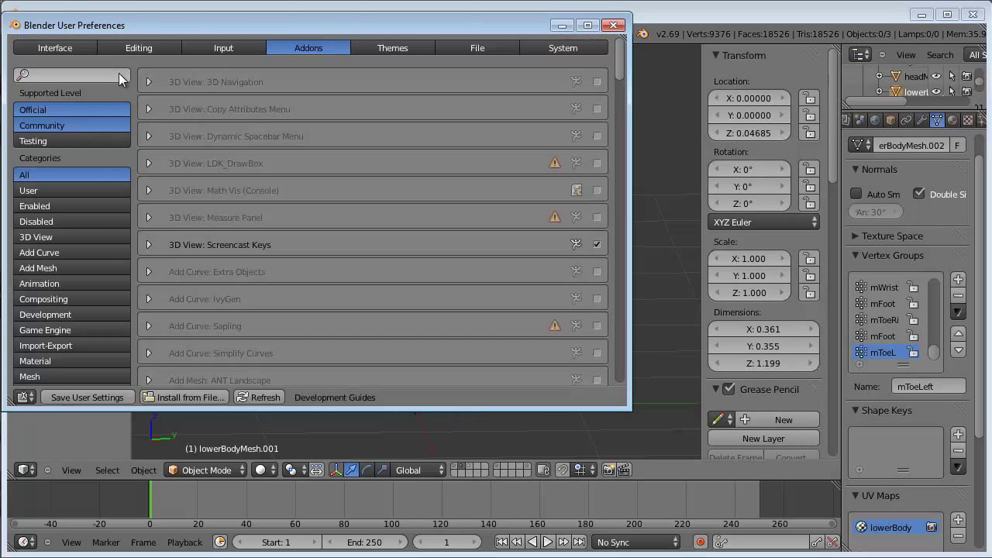
pyautogui.click(92, 74)
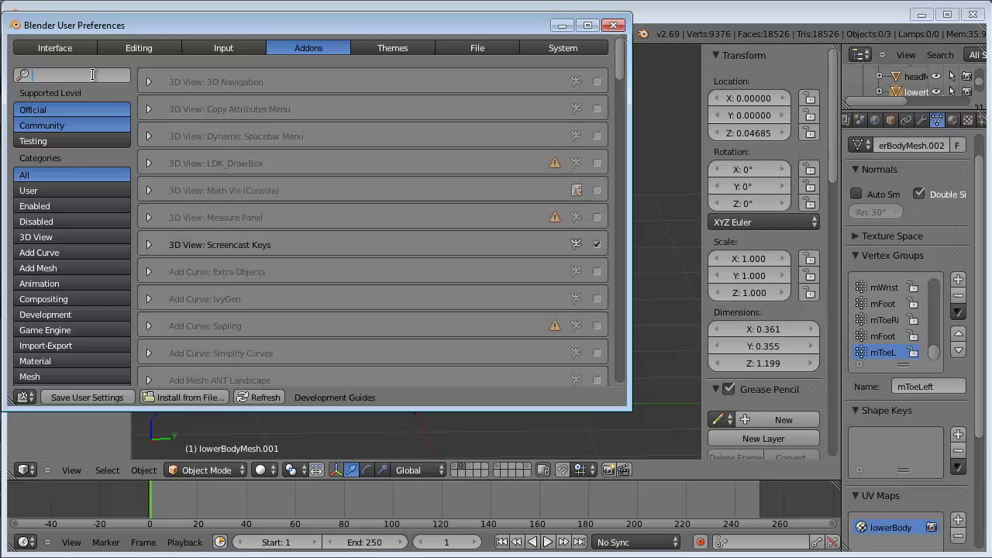
pyautogui.write('mhx')
pyautogui.press('Return')
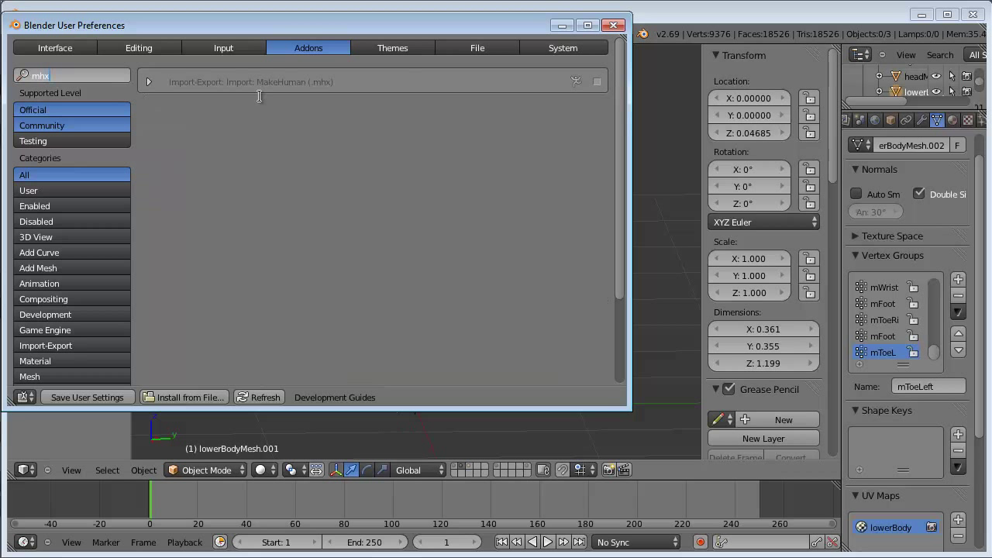
pyautogui.click(597, 82)
pyautogui.click(149, 82)
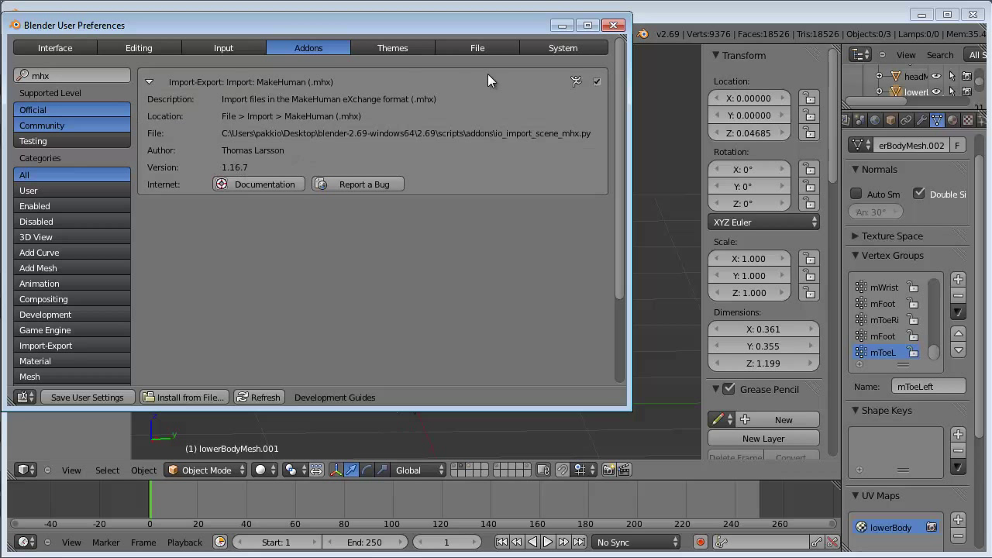
pyautogui.click(613, 25)
pyautogui.click(66, 35)
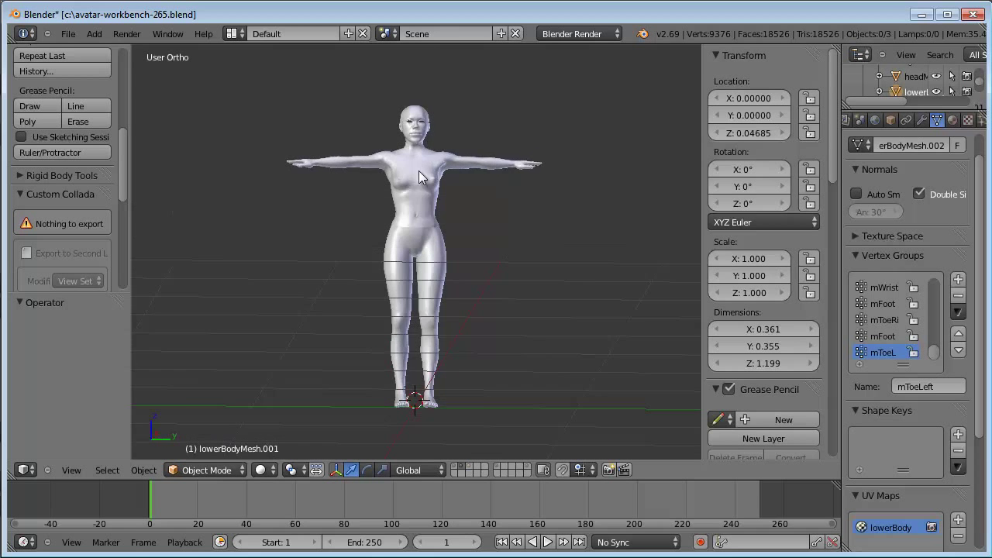
# Orbit and zoom the viewport, then check that File > Import lists MakeHuman (.mhx).
pyautogui.moveTo(418, 170)
pyautogui.mouseDown(button='middle')
pyautogui.moveTo(449, 216)
pyautogui.moveTo(593, 219)
pyautogui.moveTo(405, 229)
pyautogui.mouseUp(button='middle')
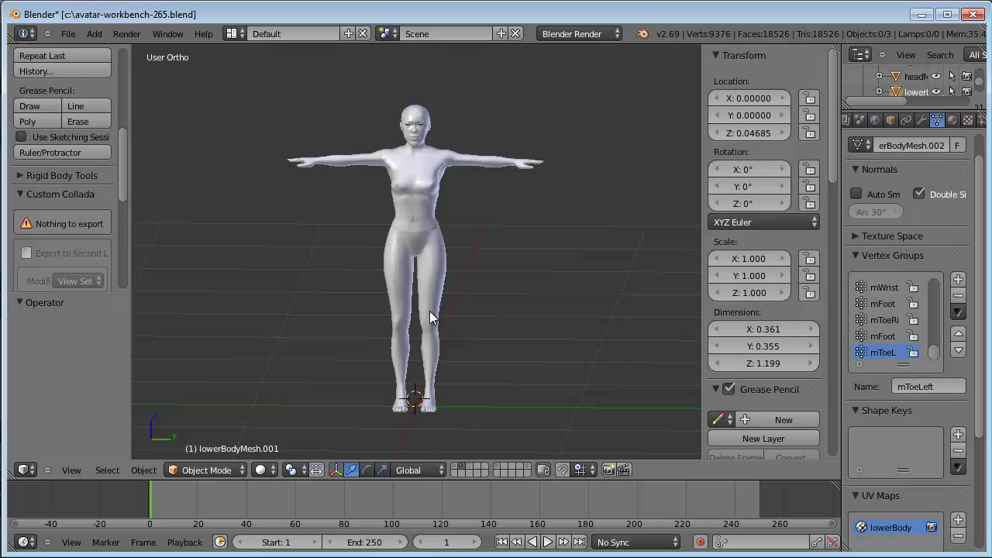
pyautogui.scroll(-1, 448, 307)
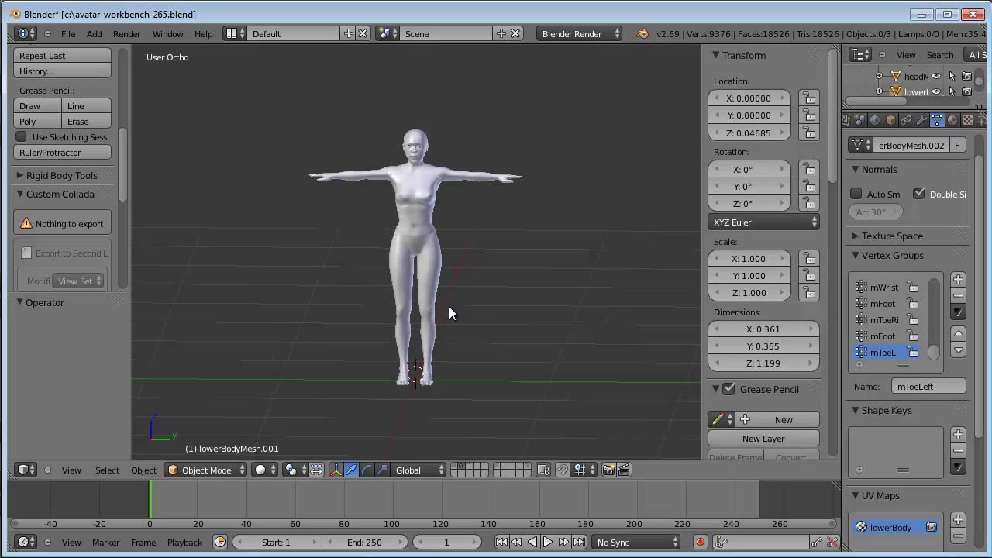
pyautogui.scroll(1, 449, 306)
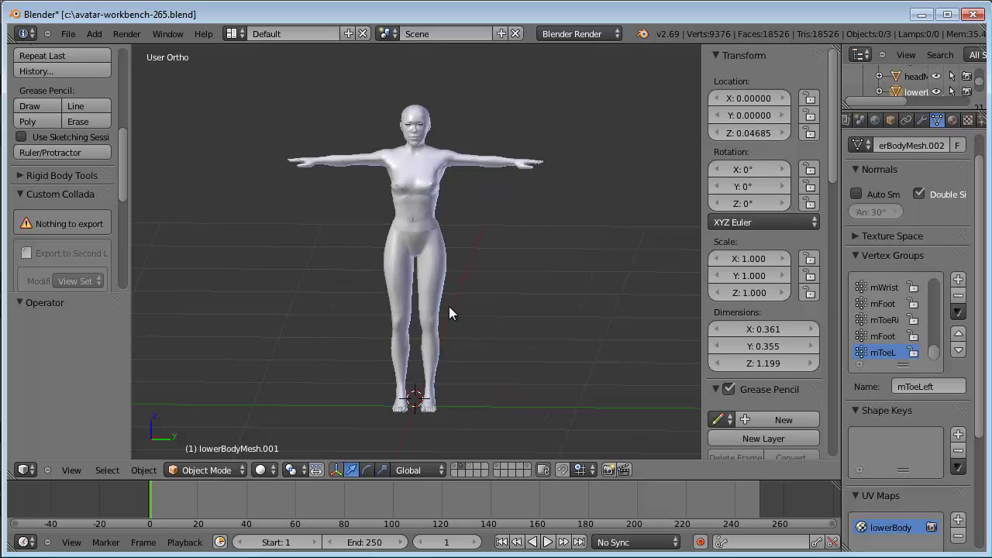
pyautogui.click(68, 33)
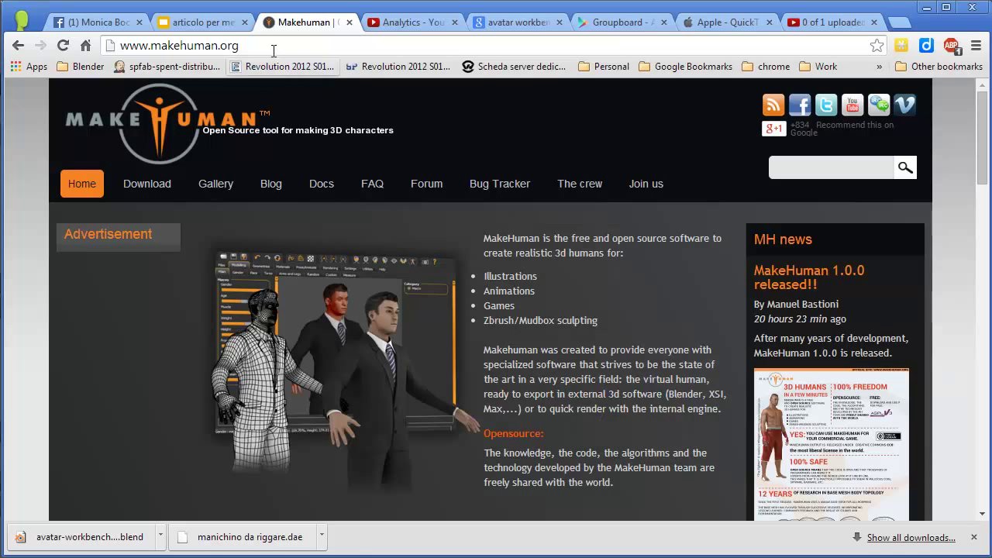
# Search Google for 'blend swap' from the address bar and go to the Blend Swap site.
pyautogui.moveTo(272, 45); pyautogui.dragTo(112, 44)
pyautogui.write('b')
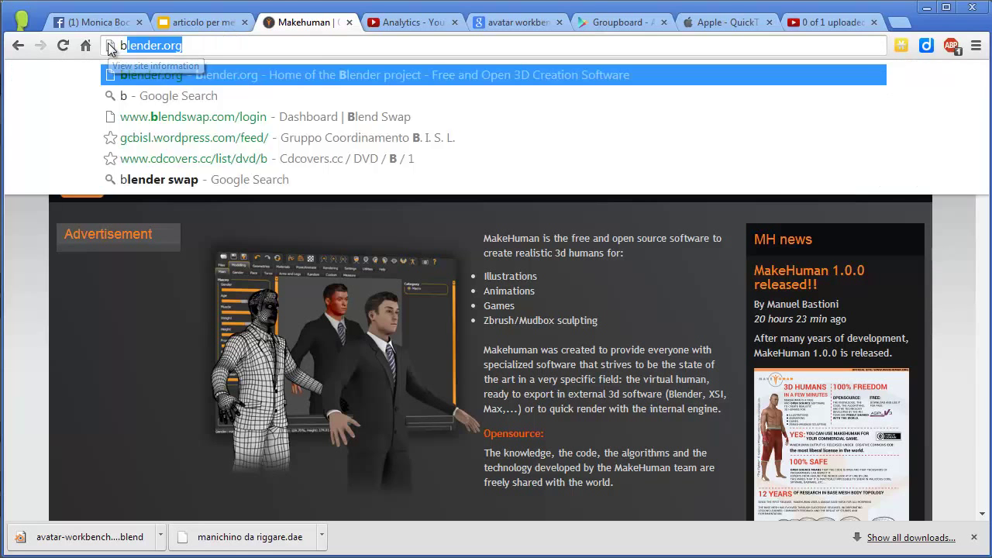
pyautogui.write('lend sw')
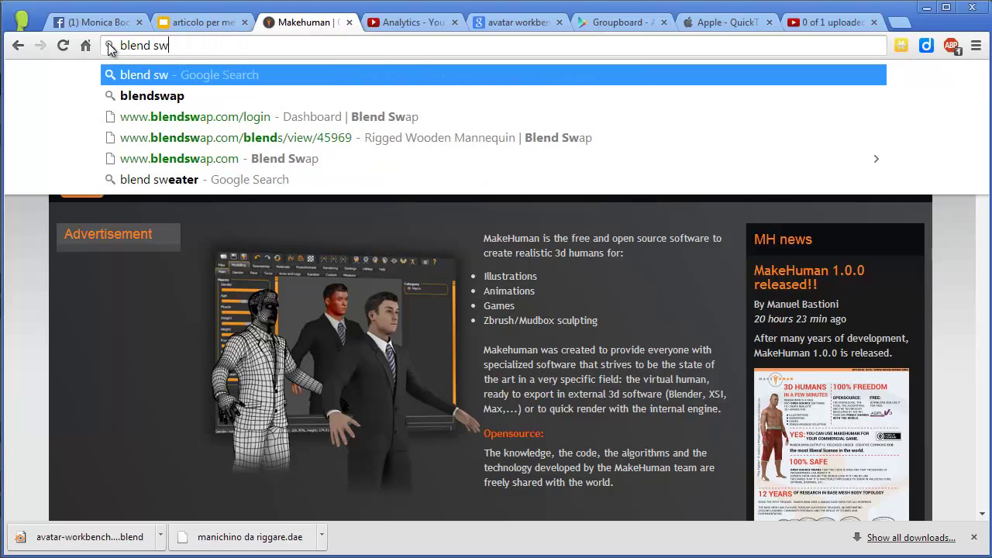
pyautogui.write('ap')
pyautogui.press('Return')
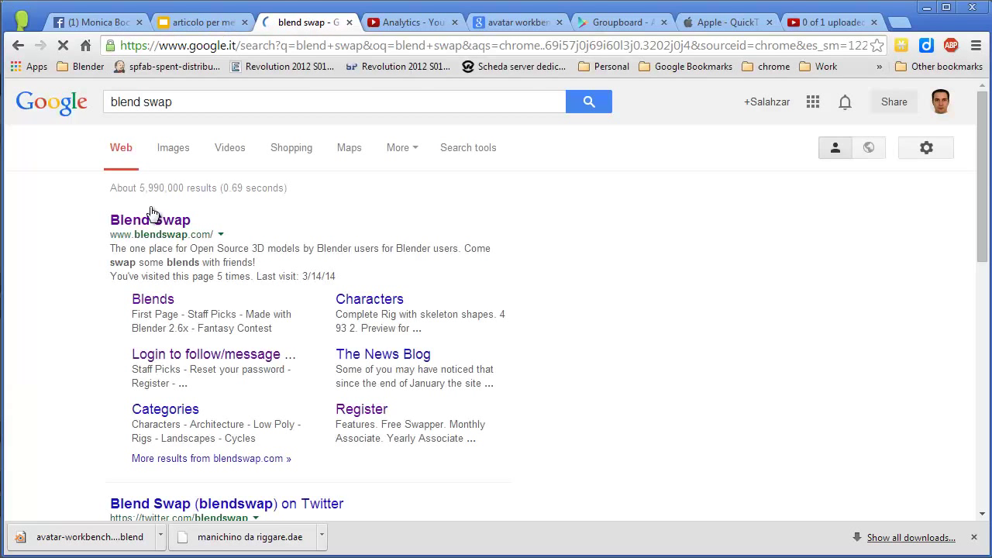
pyautogui.click(147, 222)
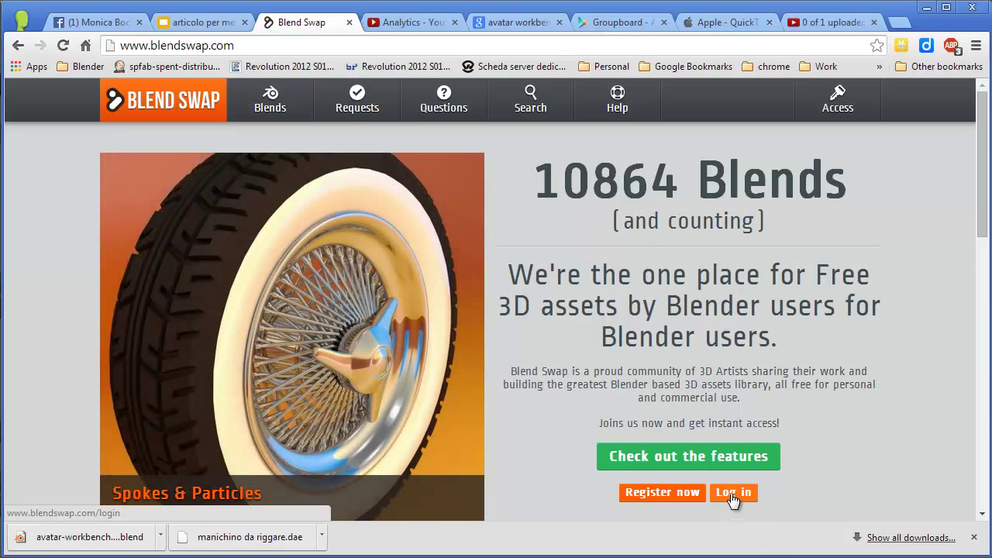
# Log in to Blend Swap with the saved account credentials autofilled by LastPass.
pyautogui.click(733, 498)
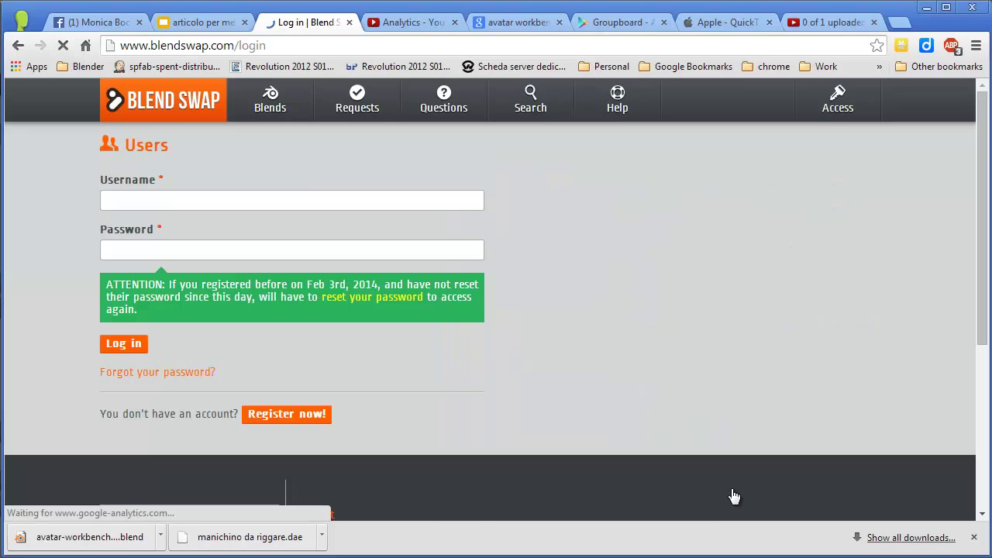
pyautogui.click(480, 203)
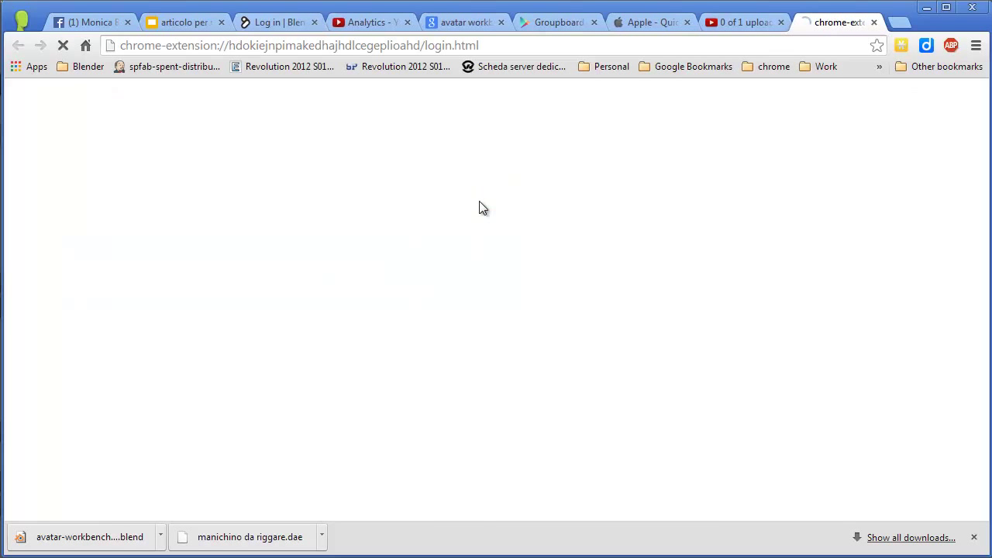
pyautogui.click(456, 354)
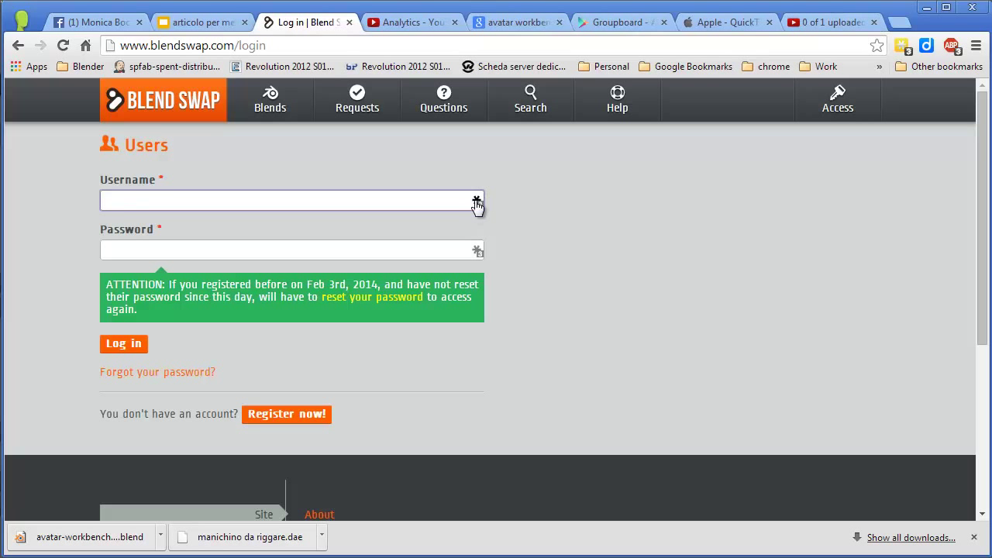
pyautogui.click(476, 206)
pyautogui.click(338, 261)
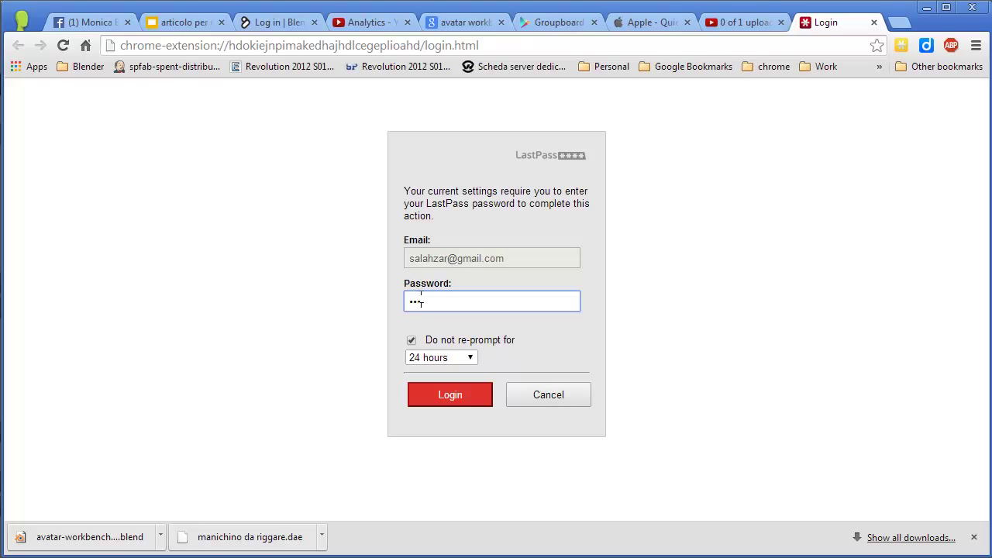
pyautogui.press('Return')
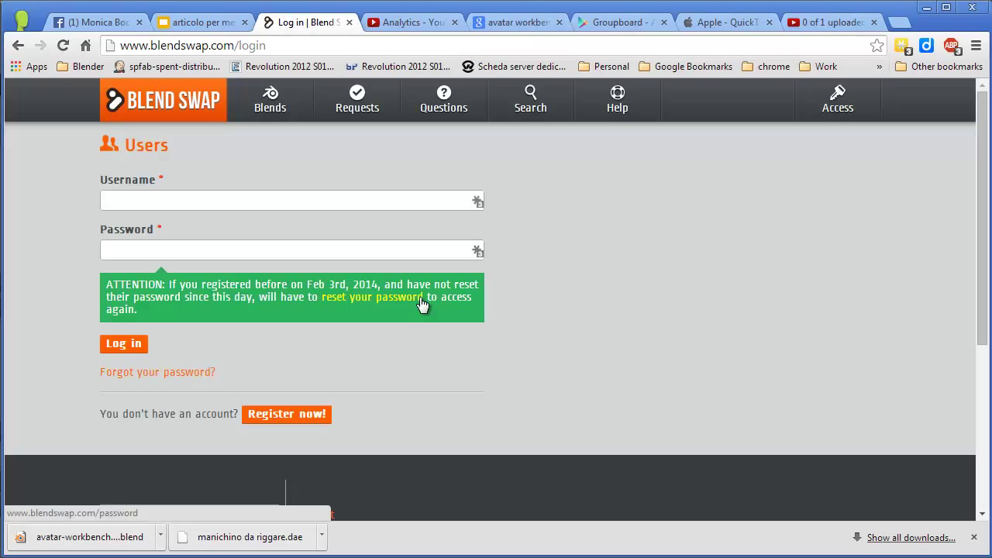
pyautogui.click(134, 344)
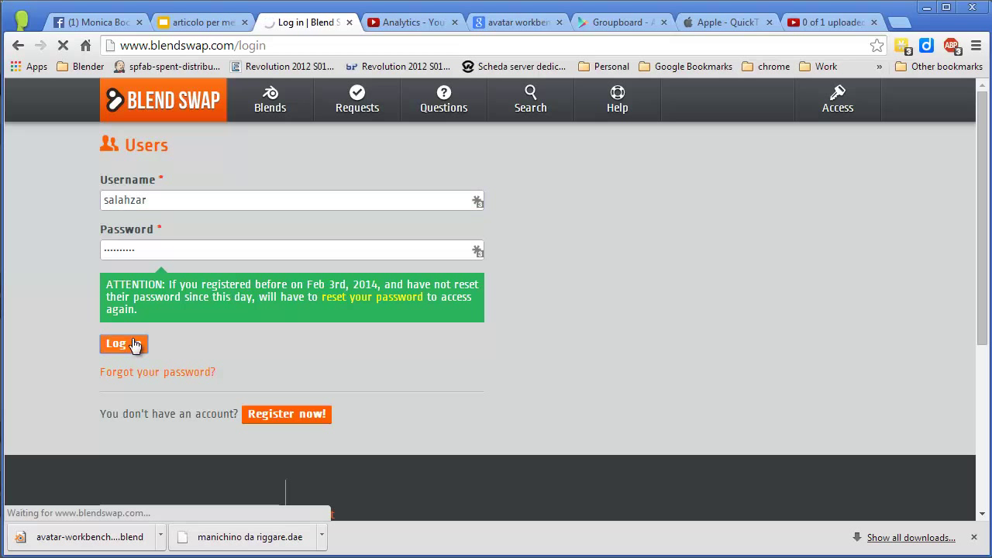
pyautogui.click(129, 346)
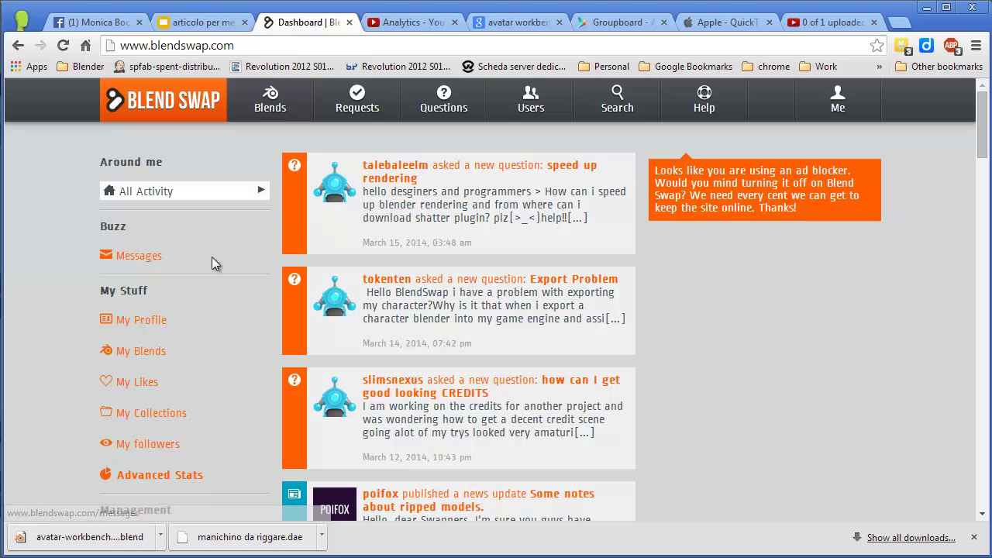
pyautogui.moveTo(271, 99)
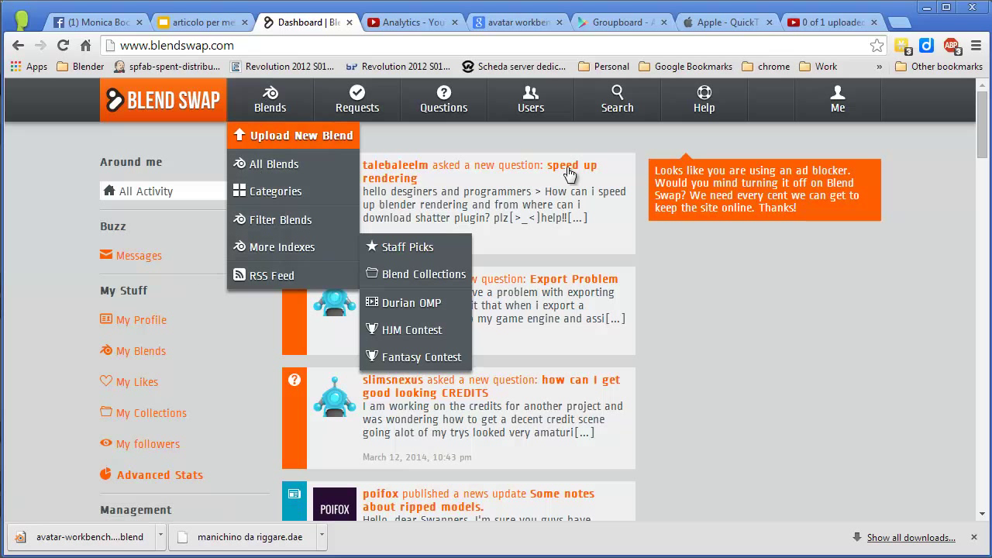
# Search Blend Swap for 'mannequin' and open the Rigged Wooden Mannequin blend page.
pyautogui.click(618, 101)
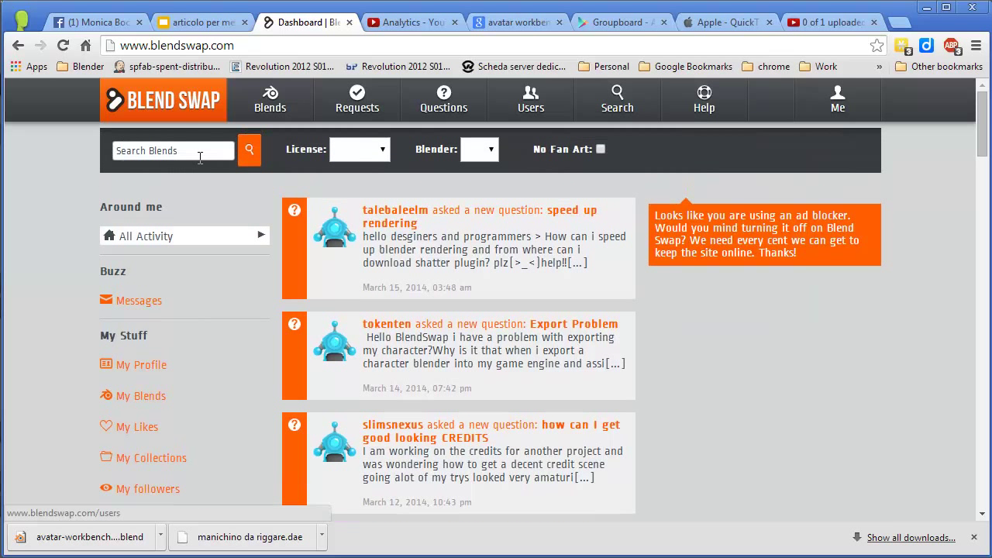
pyautogui.click(165, 149)
pyautogui.write('annequin')
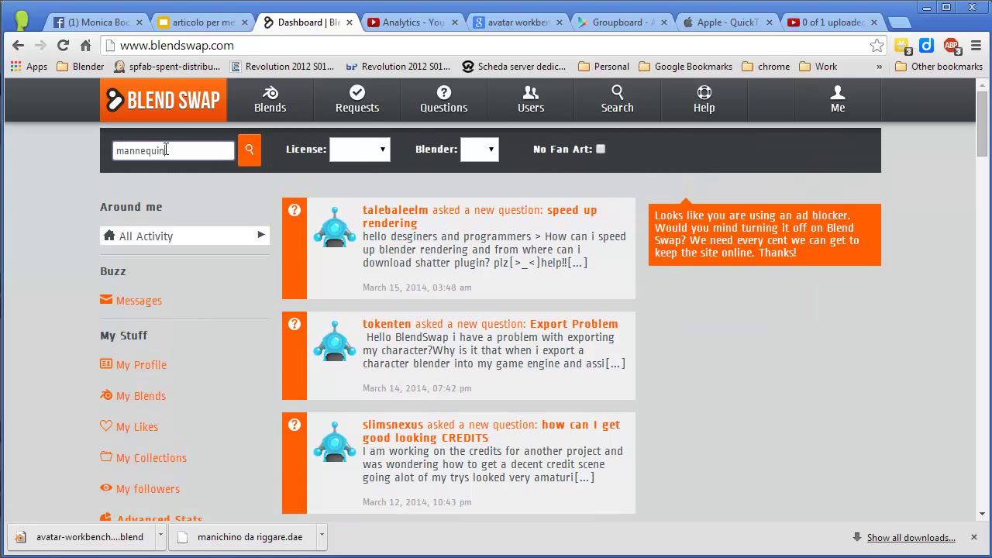
pyautogui.press('Return')
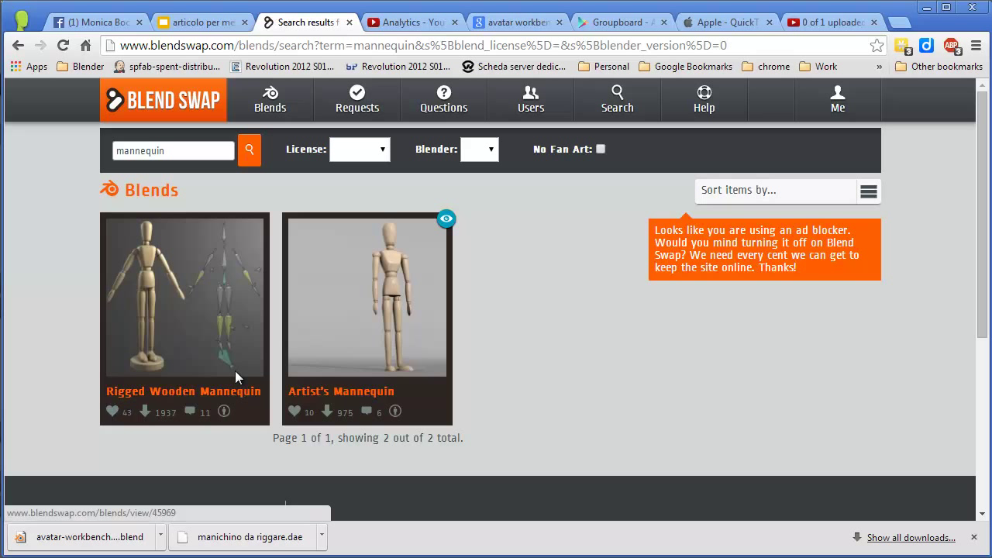
pyautogui.click(186, 300)
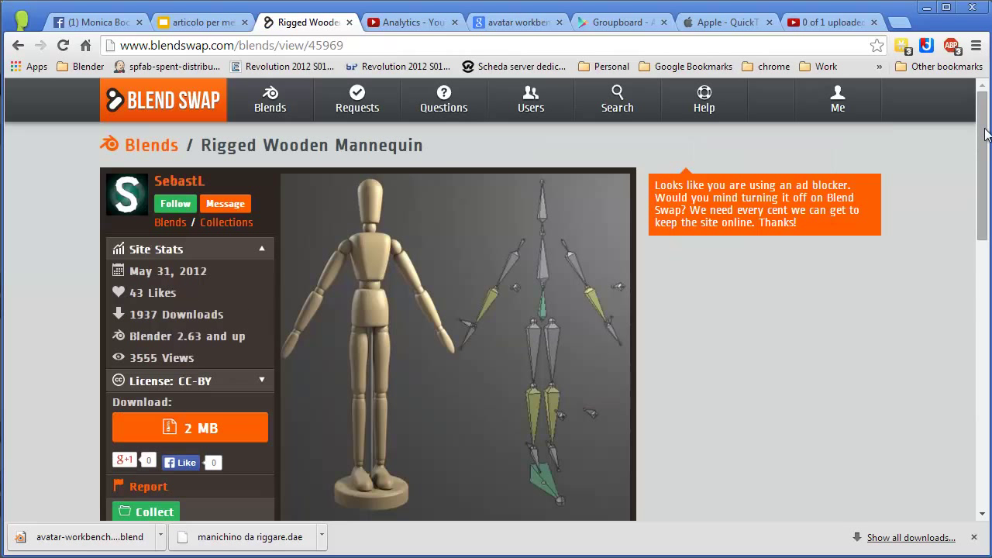
pyautogui.scroll(-1, 870, 167)
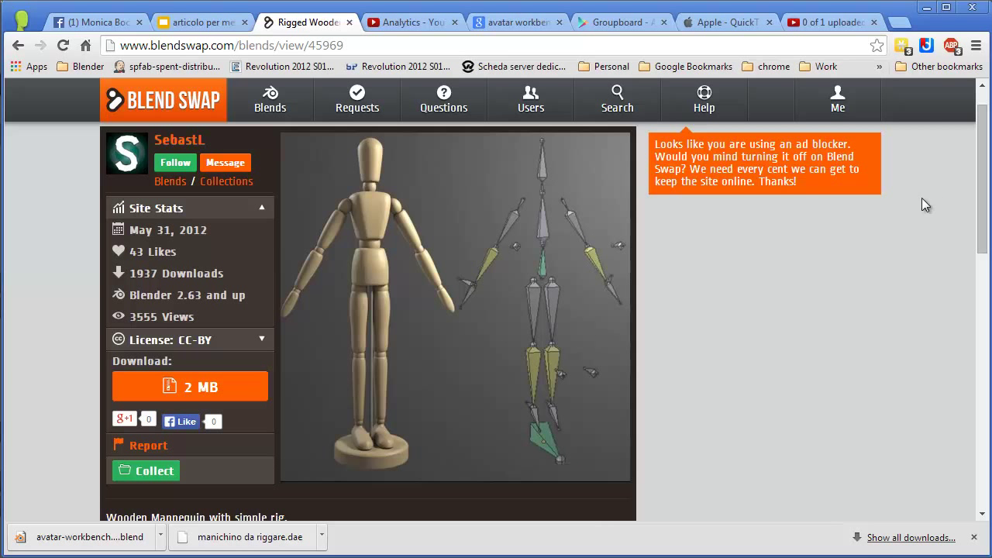
pyautogui.moveTo(983, 180)
pyautogui.mouseDown()
pyautogui.moveTo(984, 225)
pyautogui.moveTo(983, 175)
pyautogui.mouseUp()
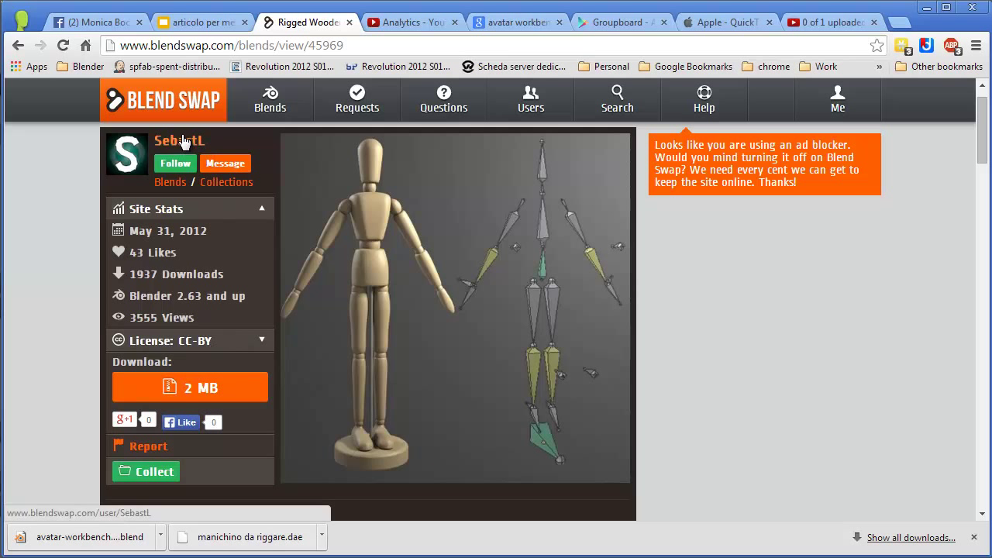
# Expand the mannequin's CC-BY licence details and download the 2 MB blend.
pyautogui.click(199, 342)
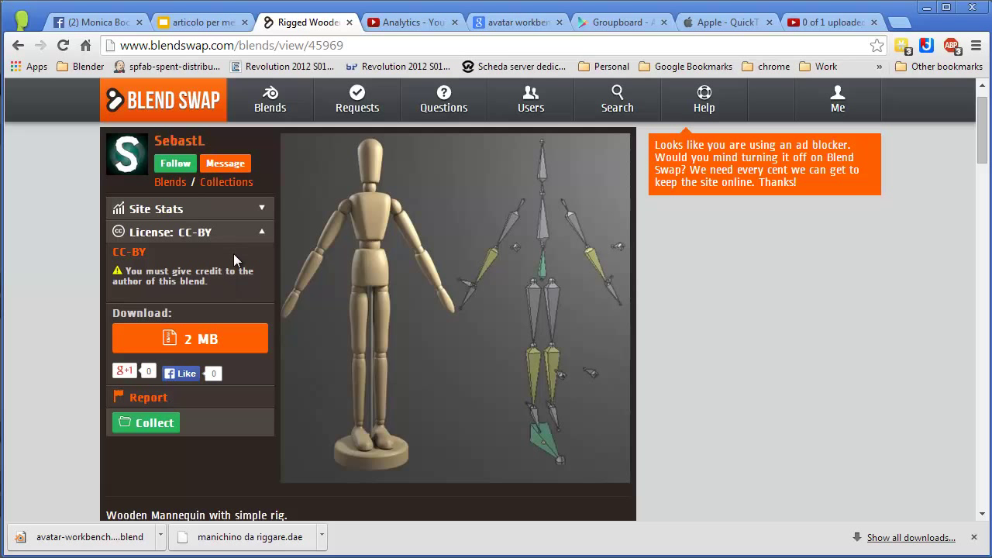
pyautogui.click(210, 341)
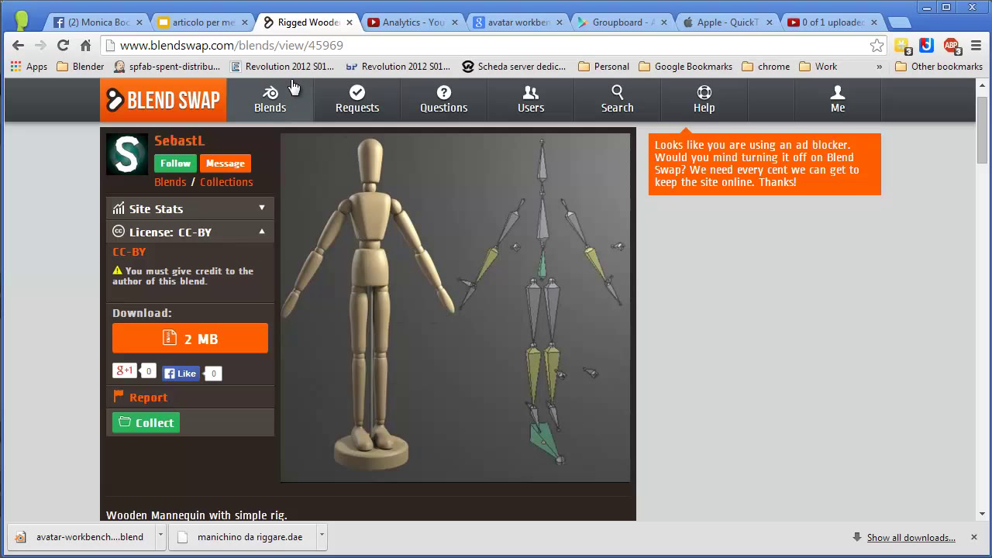
pyautogui.click(286, 45)
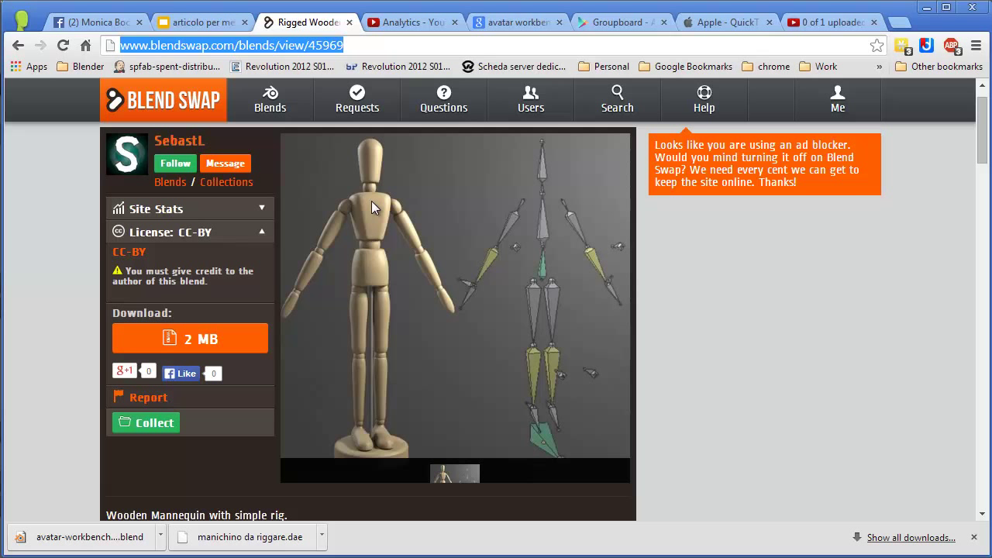
# Download alisl.org/lsl/manichino da riggare and save it as manichino da riggare (1).dae.
pyautogui.write('alisl.')
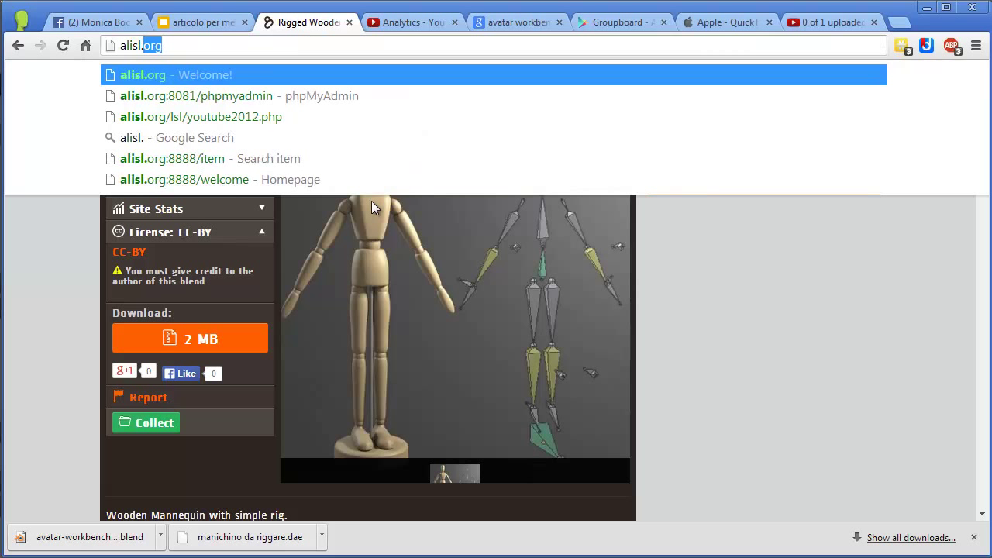
pyautogui.write('org')
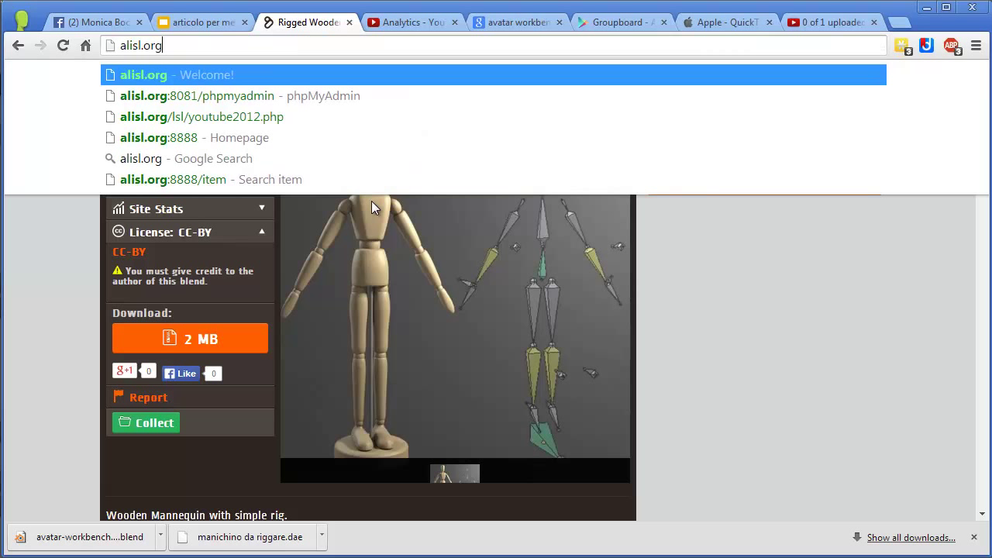
pyautogui.press('Down')
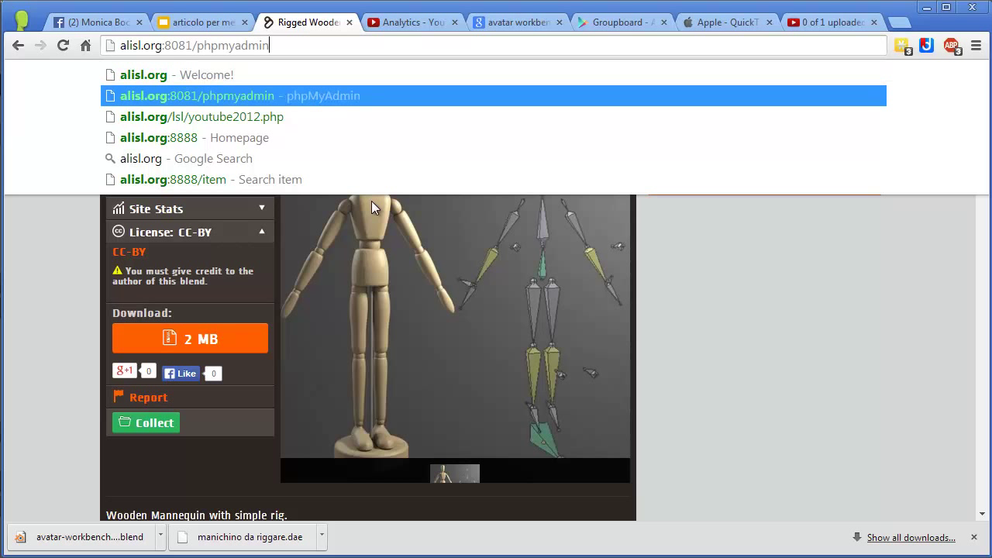
pyautogui.press('BackSpace')
pyautogui.press('BackSpace')
pyautogui.press('BackSpace')
pyautogui.press('BackSpace')
pyautogui.press('BackSpace')
pyautogui.press('BackSpace')
pyautogui.press('BackSpace')
pyautogui.press('BackSpace')
pyautogui.press('BackSpace')
pyautogui.press('BackSpace')
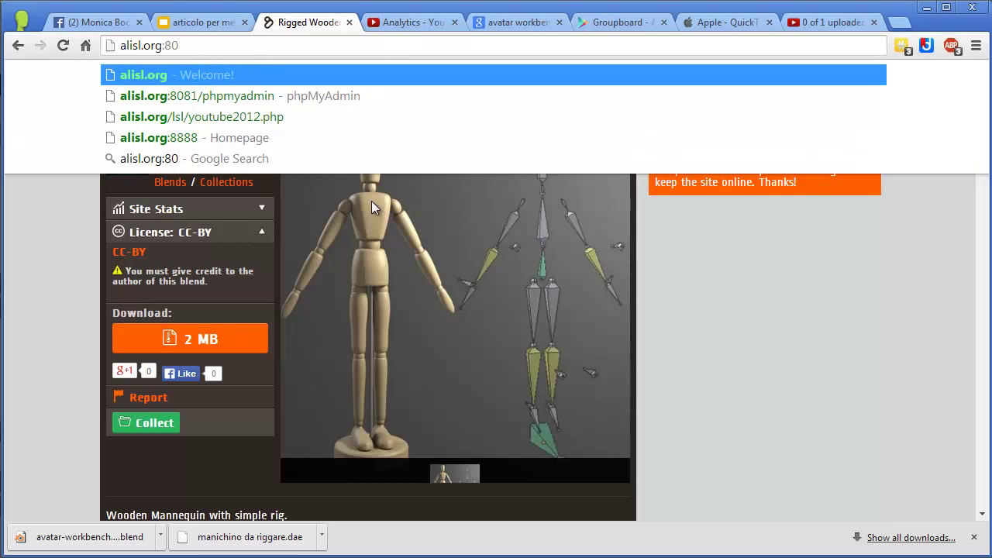
pyautogui.press('BackSpace')
pyautogui.press('BackSpace')
pyautogui.press('BackSpace')
pyautogui.write('/ls')
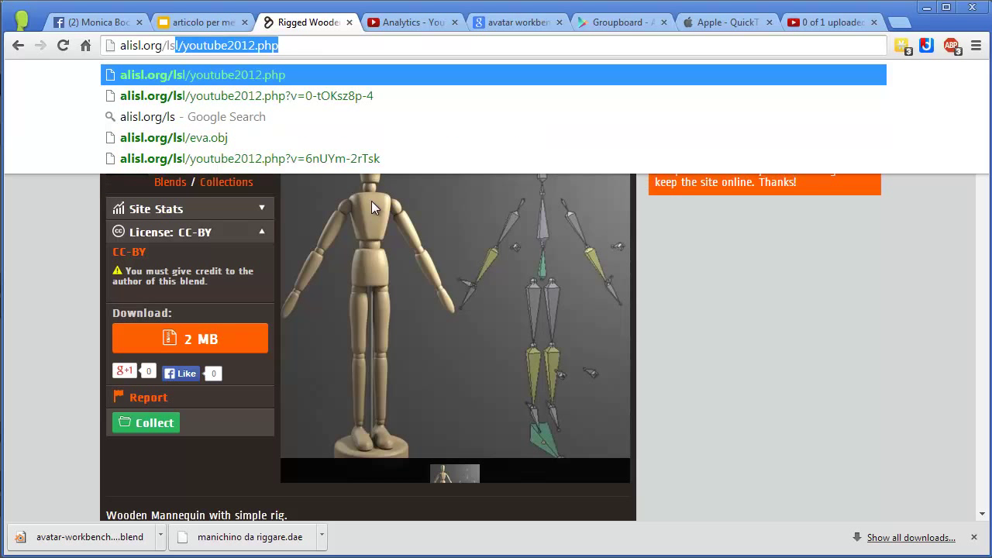
pyautogui.write('l/')
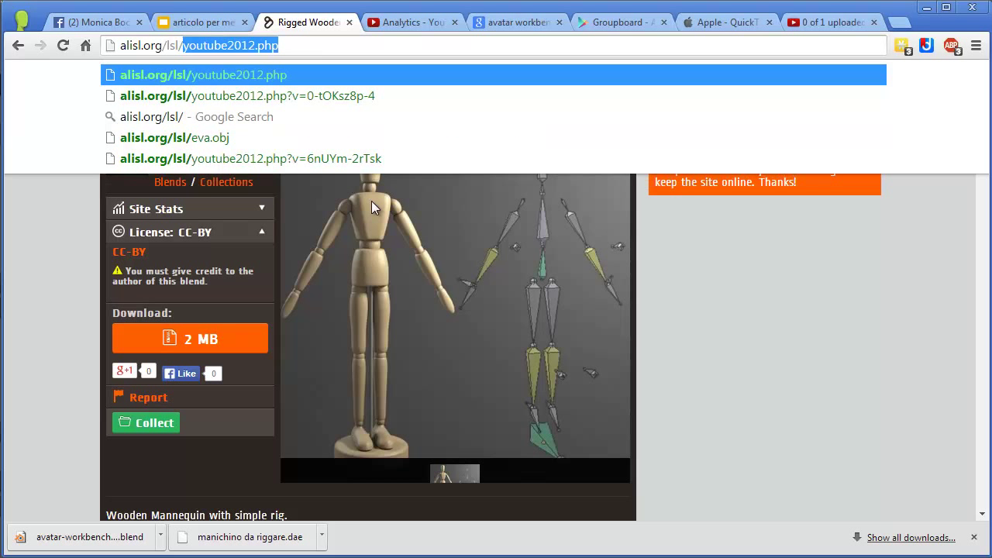
pyautogui.write('mannequi')
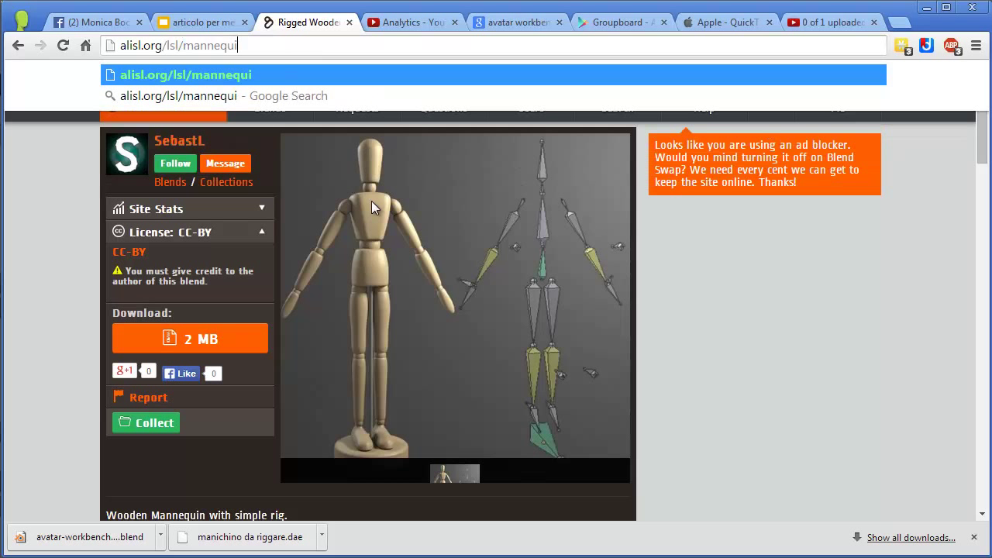
pyautogui.write('n')
pyautogui.press('BackSpace')
pyautogui.press('BackSpace')
pyautogui.press('BackSpace')
pyautogui.press('BackSpace')
pyautogui.press('BackSpace')
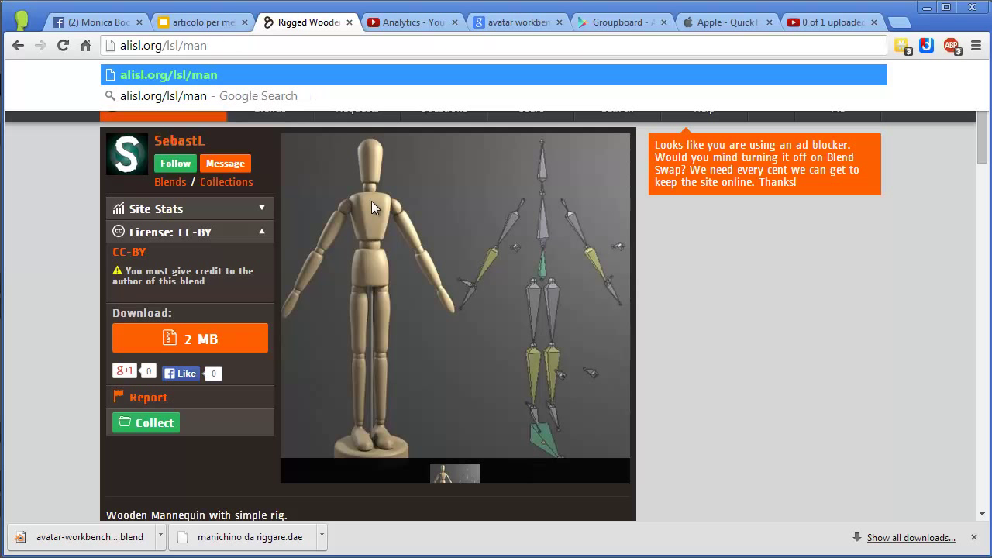
pyautogui.write('ichino da')
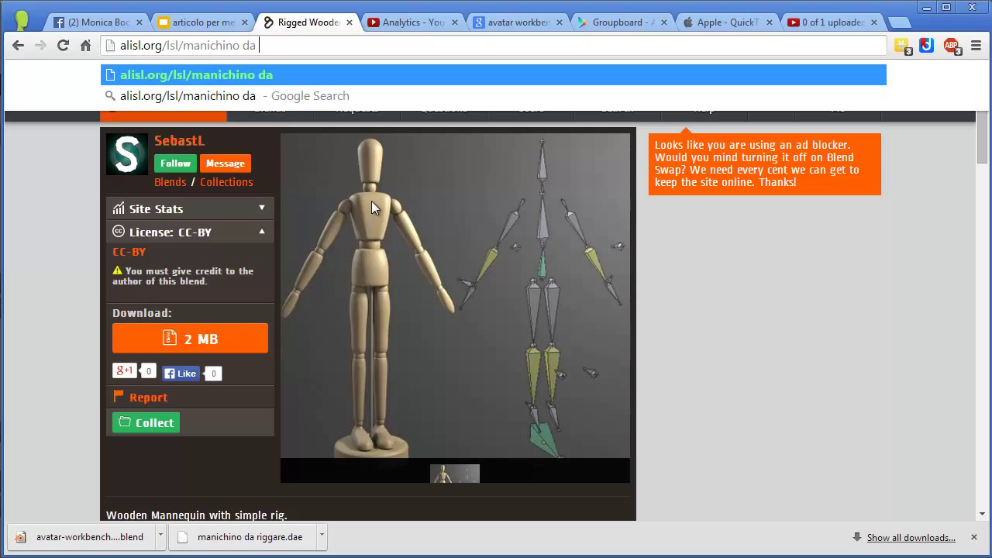
pyautogui.write(' riggare.dae')
pyautogui.press('Return')
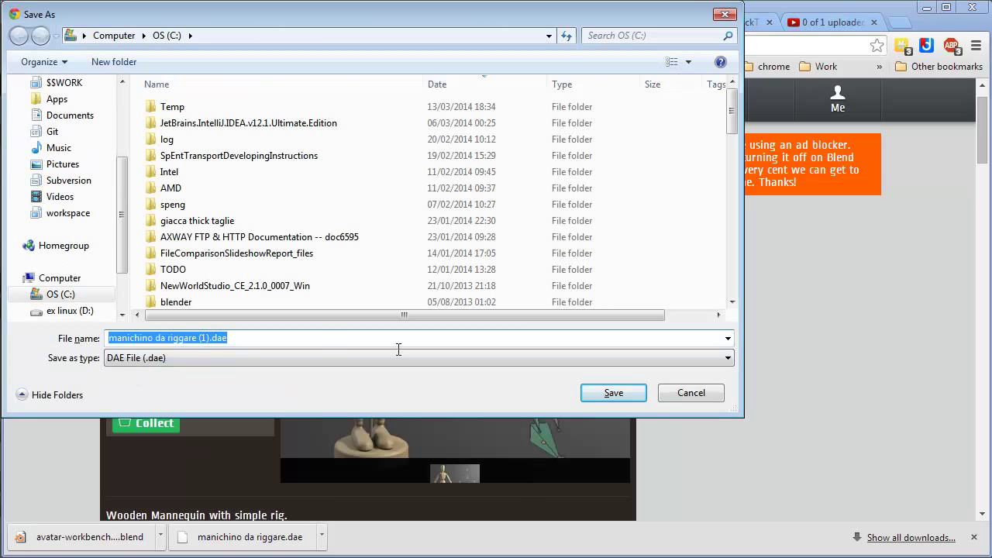
pyautogui.click(623, 393)
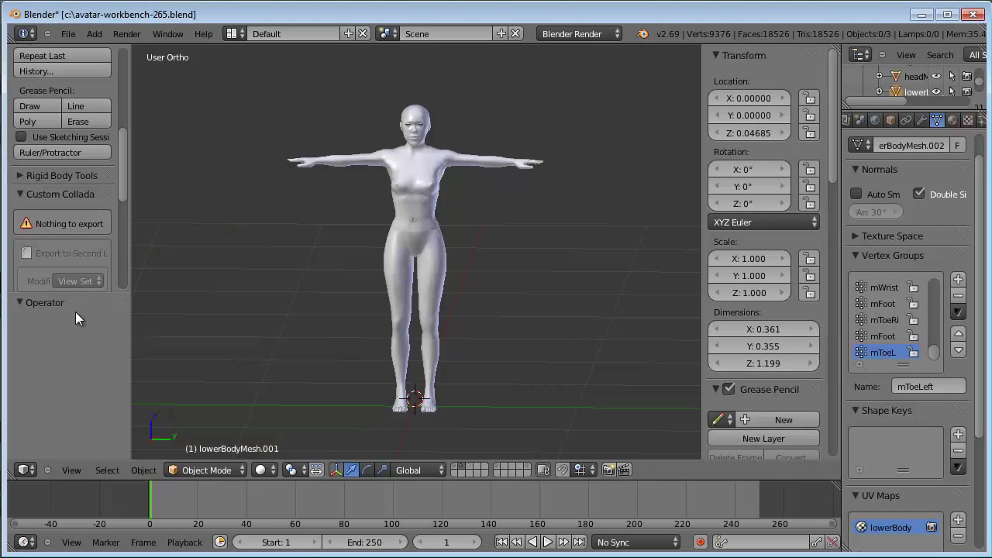
# On an empty scene layer, Collada-import manichino da riggare (1).dae, with files sorted by date.
pyautogui.click(523, 470)
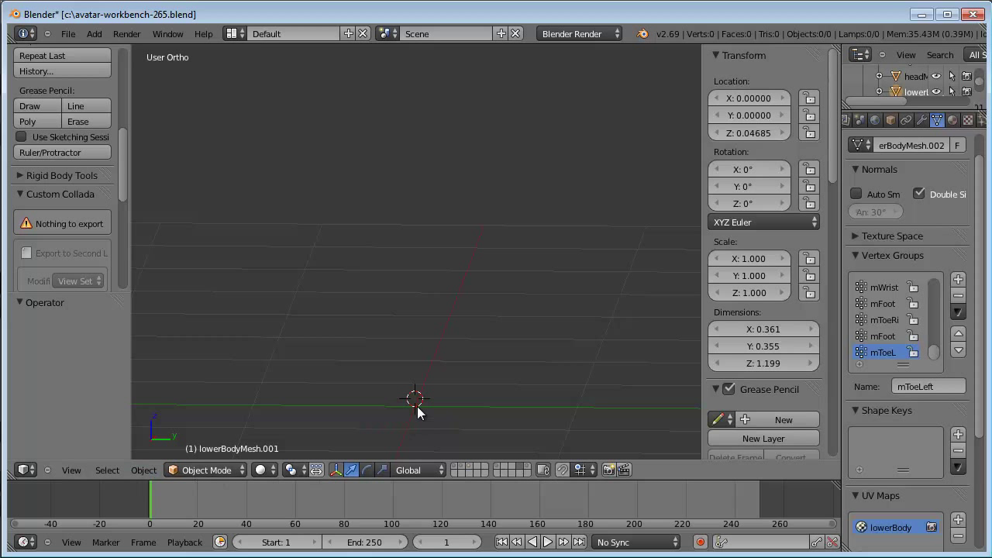
pyautogui.moveTo(423, 411); pyautogui.dragTo(421, 377, button='middle')
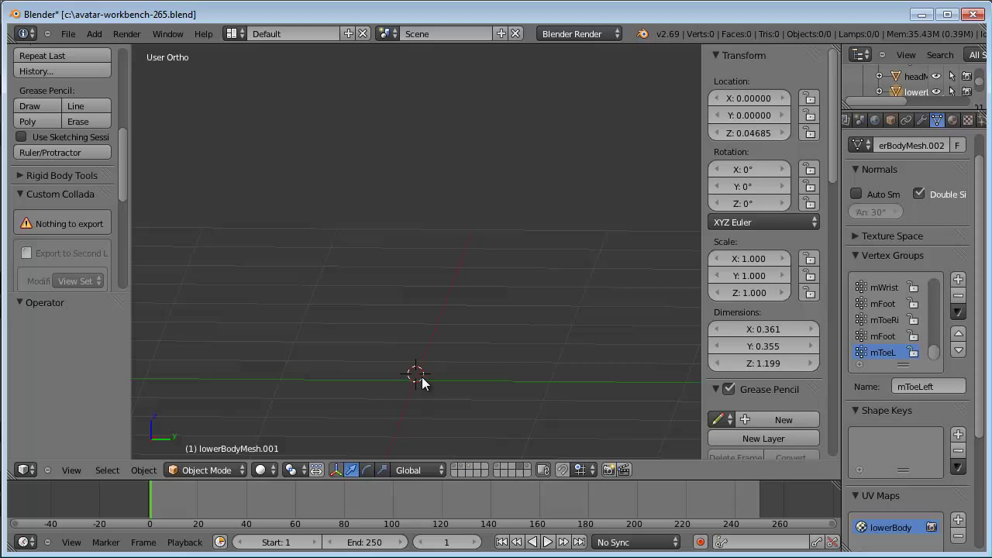
pyautogui.click(67, 37)
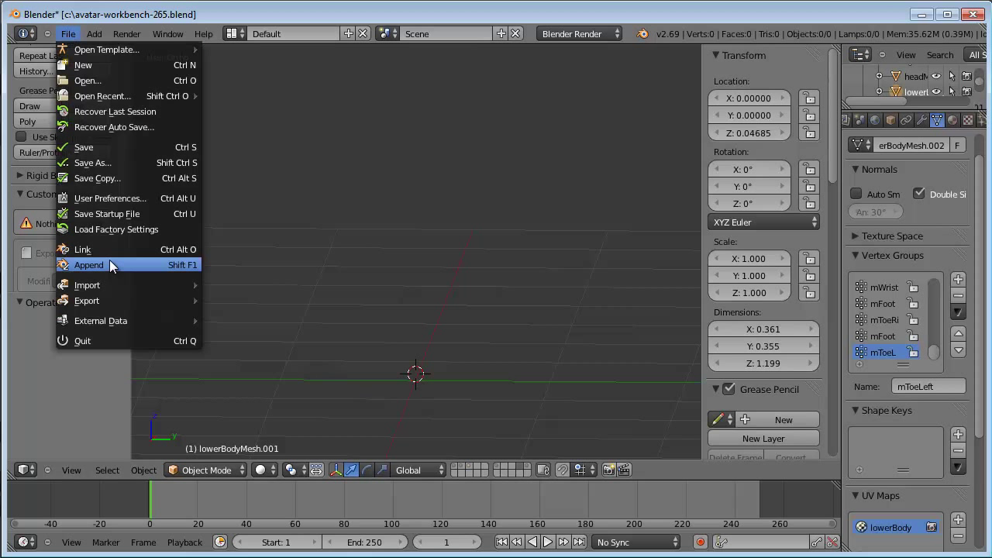
pyautogui.moveTo(87, 285)
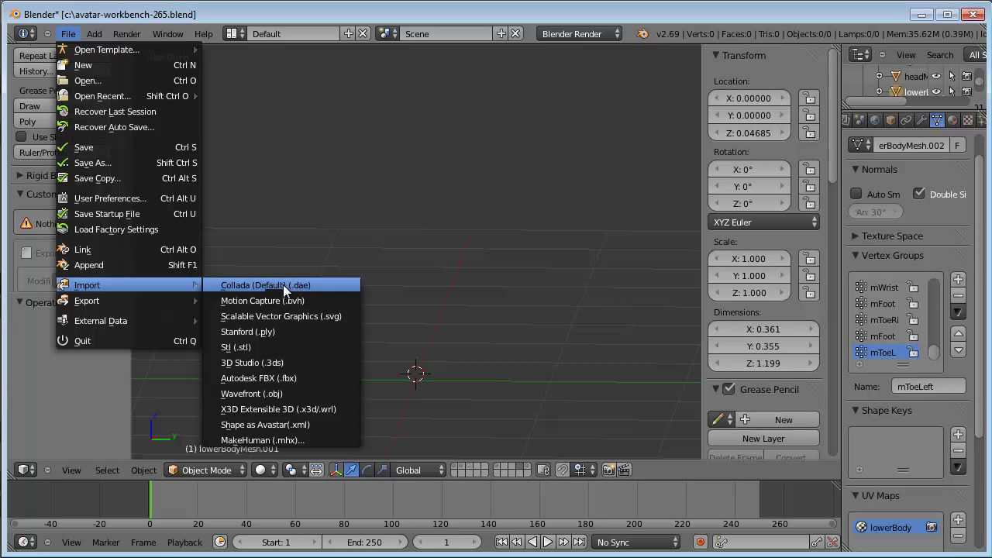
pyautogui.click(283, 284)
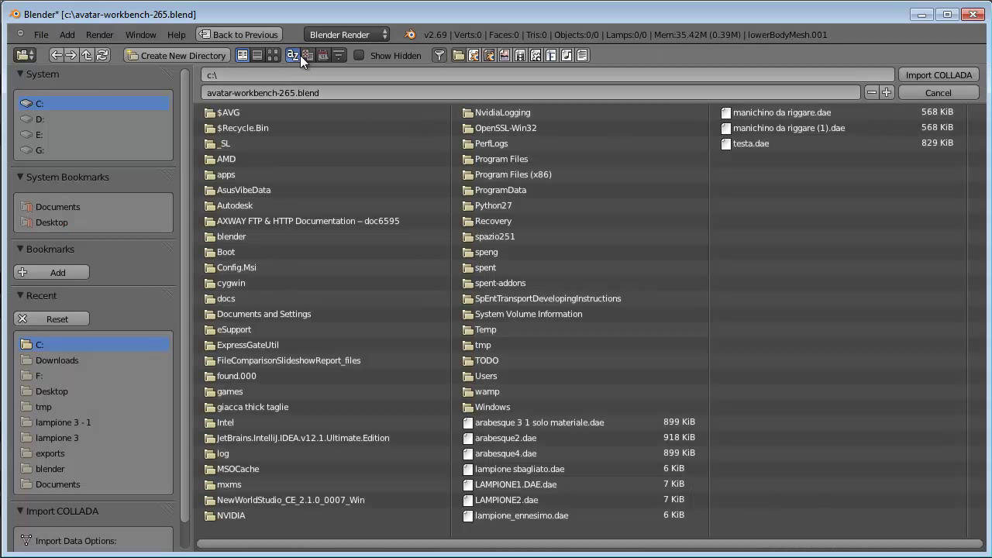
pyautogui.click(321, 55)
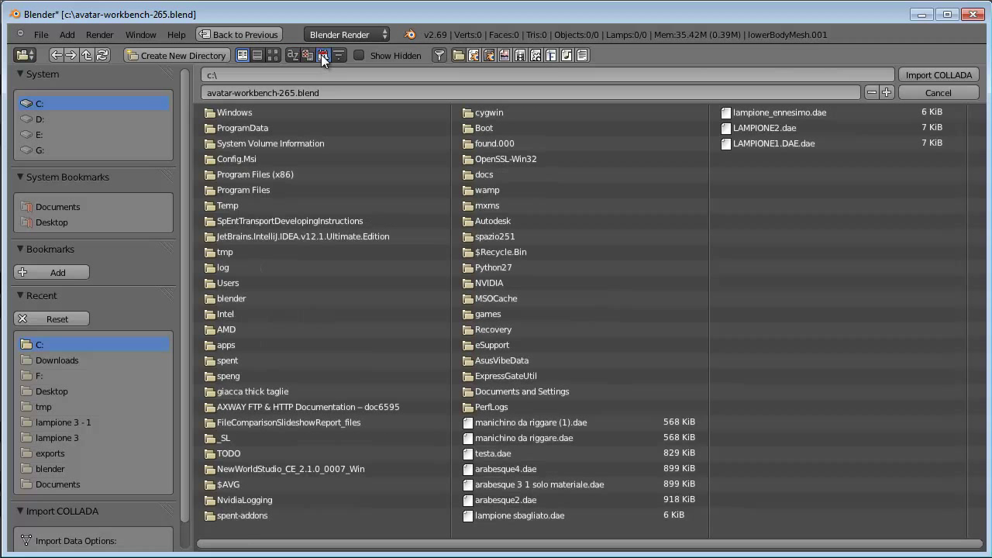
pyautogui.click(556, 421)
pyautogui.doubleClick(555, 421)
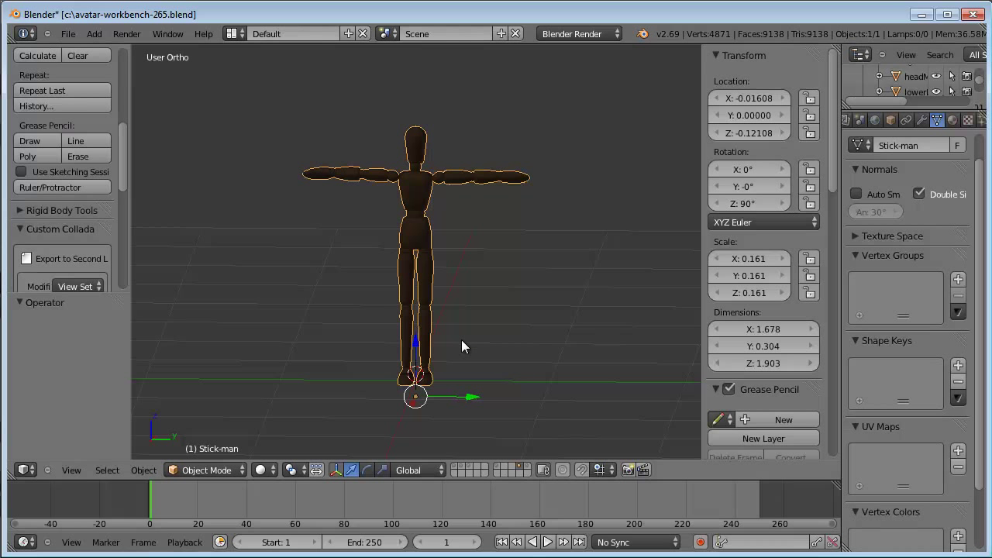
# Show both the stick-man mesh layer and skeleton layer together, then view its Wood_001 material settings.
pyautogui.moveTo(429, 302)
pyautogui.mouseDown(button='middle')
pyautogui.moveTo(438, 217)
pyautogui.moveTo(430, 288)
pyautogui.moveTo(416, 307)
pyautogui.mouseUp(button='middle')
pyautogui.scroll(1, 415, 307)
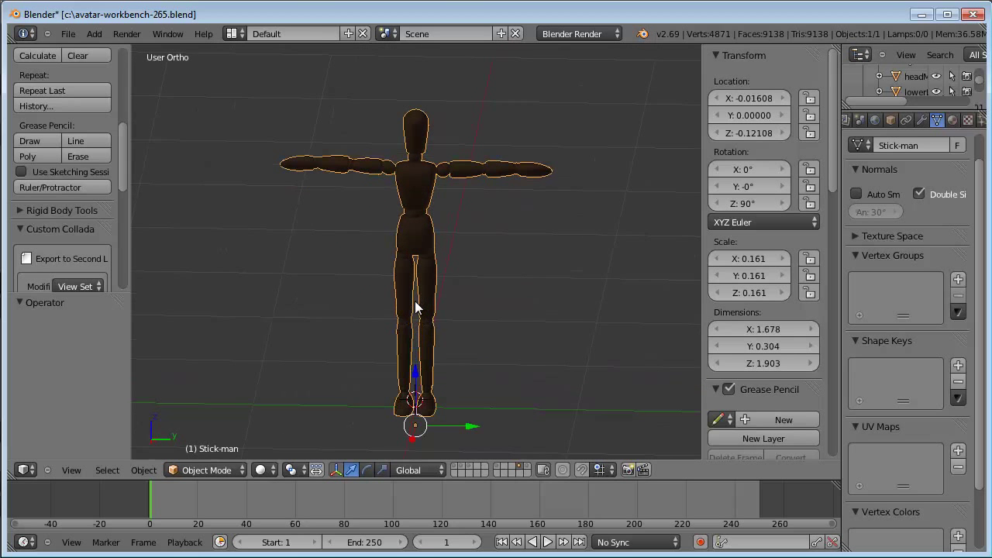
pyautogui.scroll(1, 416, 307)
pyautogui.scroll(-1, 415, 307)
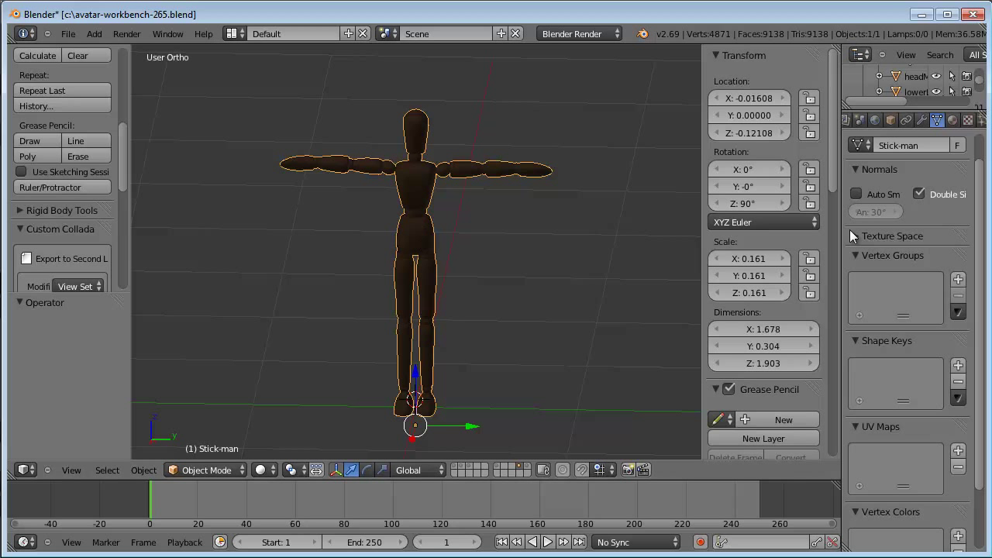
pyautogui.click(527, 469)
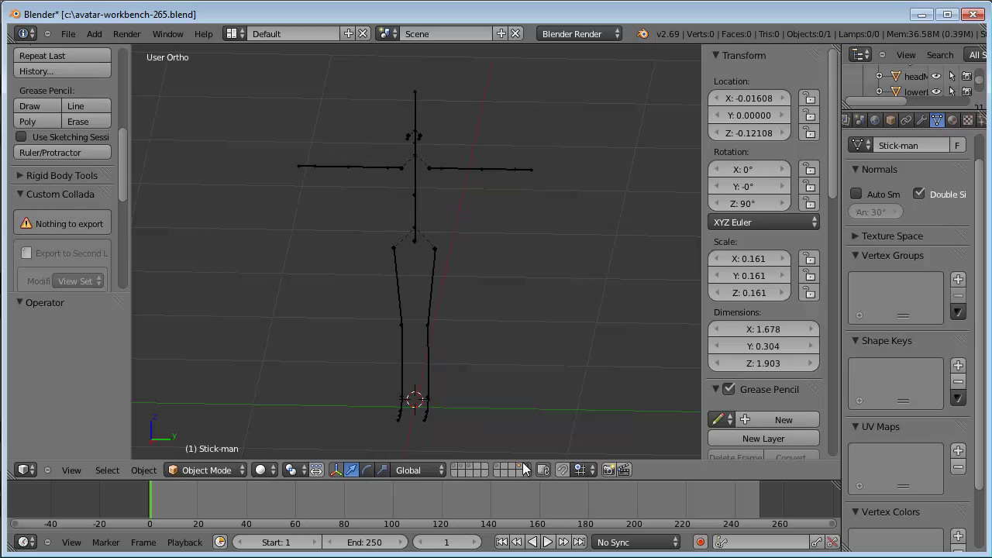
pyautogui.click(518, 469)
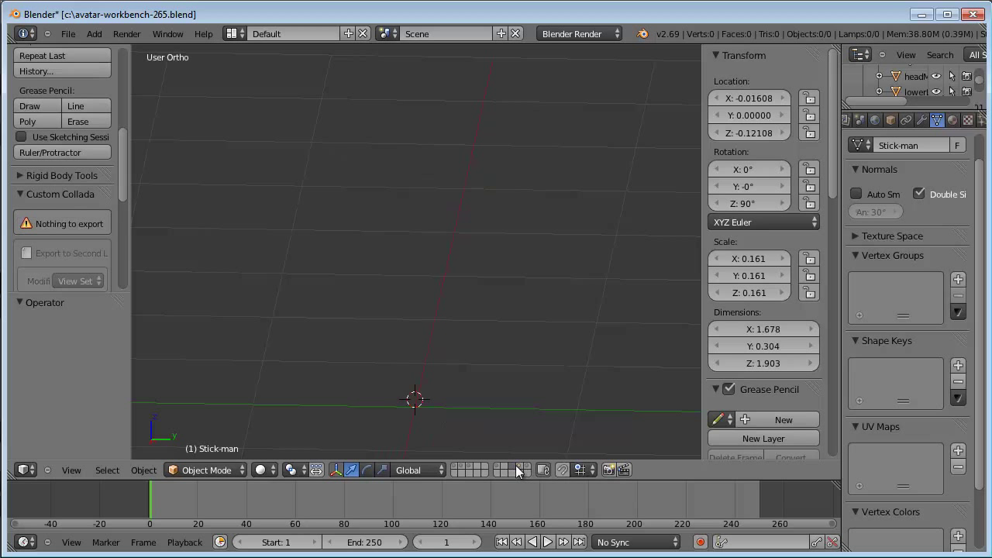
pyautogui.click(509, 473)
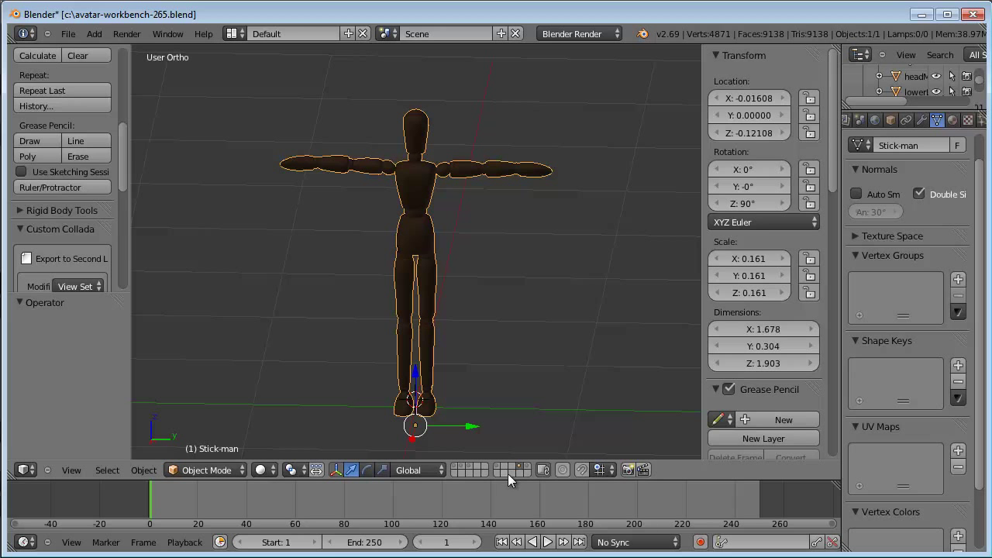
pyautogui.keyDown('shift'); pyautogui.click(526, 470); pyautogui.keyUp('shift')
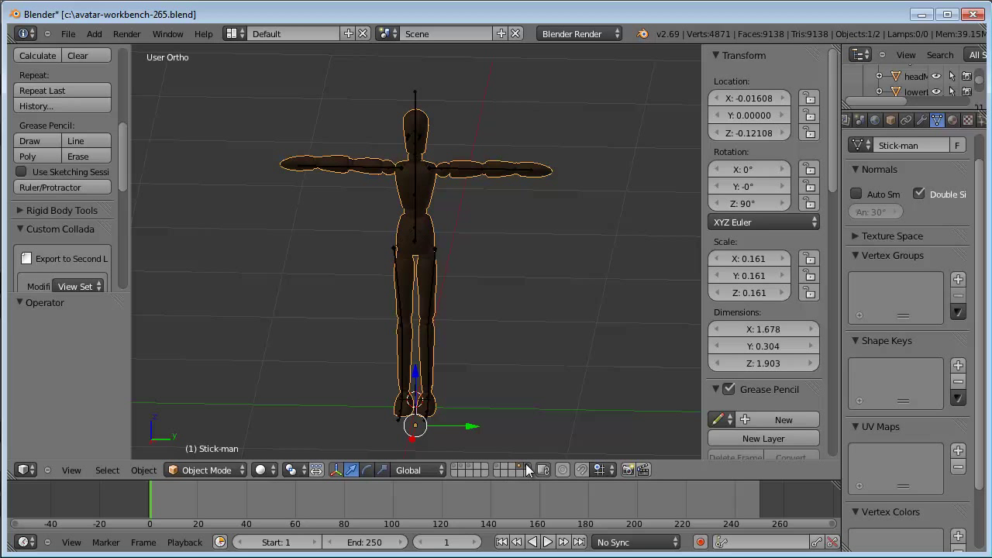
pyautogui.moveTo(491, 397)
pyautogui.mouseDown(button='middle')
pyautogui.moveTo(508, 305)
pyautogui.moveTo(571, 300)
pyautogui.moveTo(639, 318)
pyautogui.moveTo(546, 325)
pyautogui.moveTo(519, 287)
pyautogui.moveTo(488, 323)
pyautogui.moveTo(524, 331)
pyautogui.moveTo(514, 329)
pyautogui.mouseUp(button='middle')
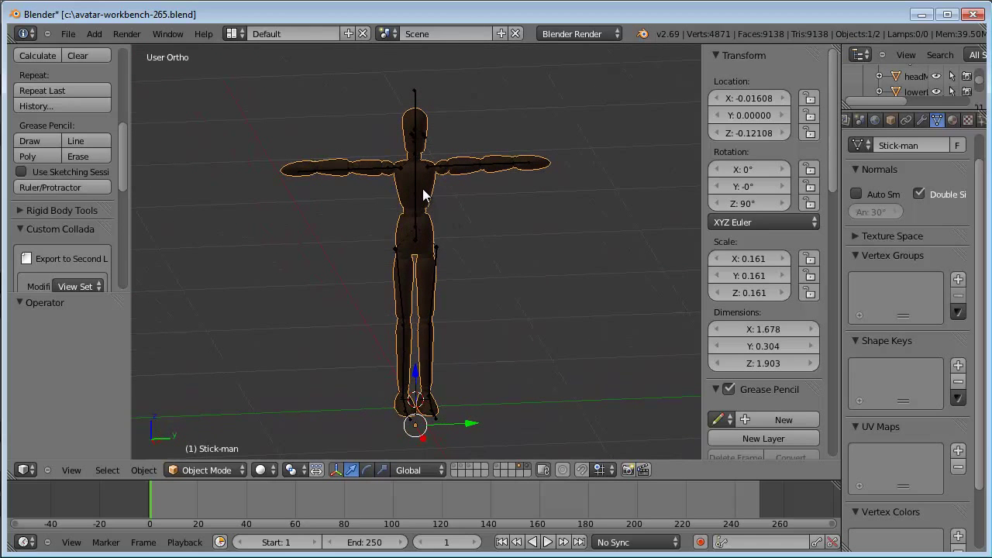
pyautogui.click(952, 119)
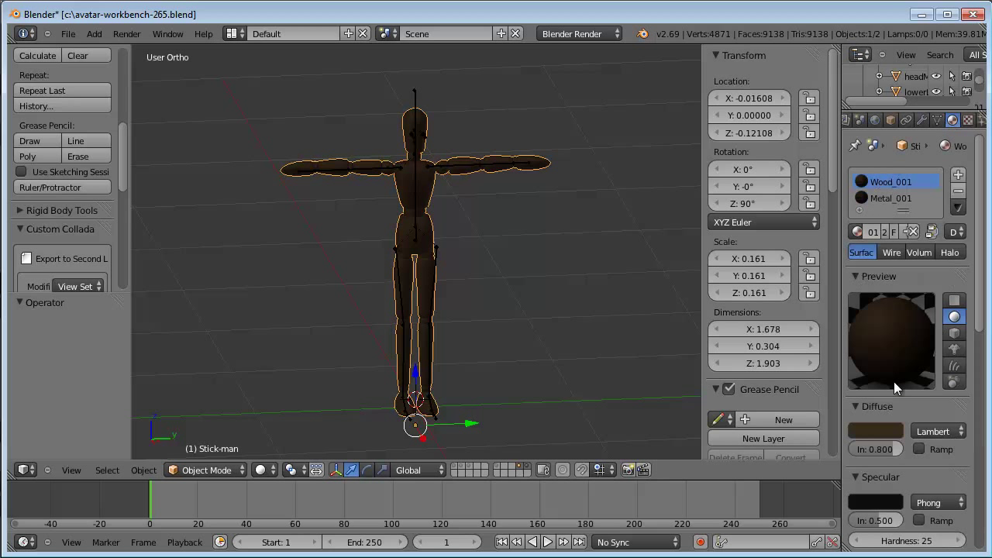
# Raise the value of the Wood_001 diffuse colour to make it light tan.
pyautogui.click(878, 433)
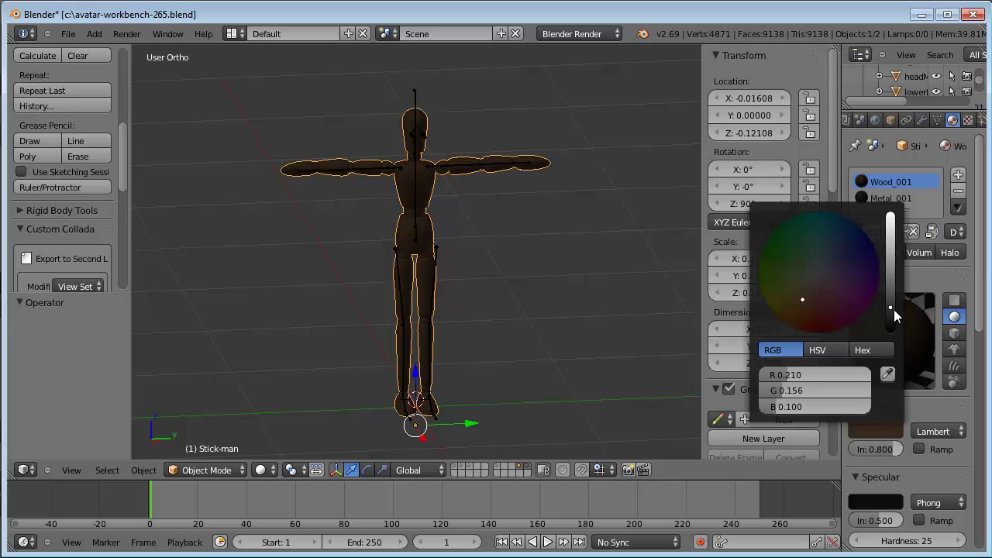
pyautogui.moveTo(889, 299); pyautogui.dragTo(890, 219)
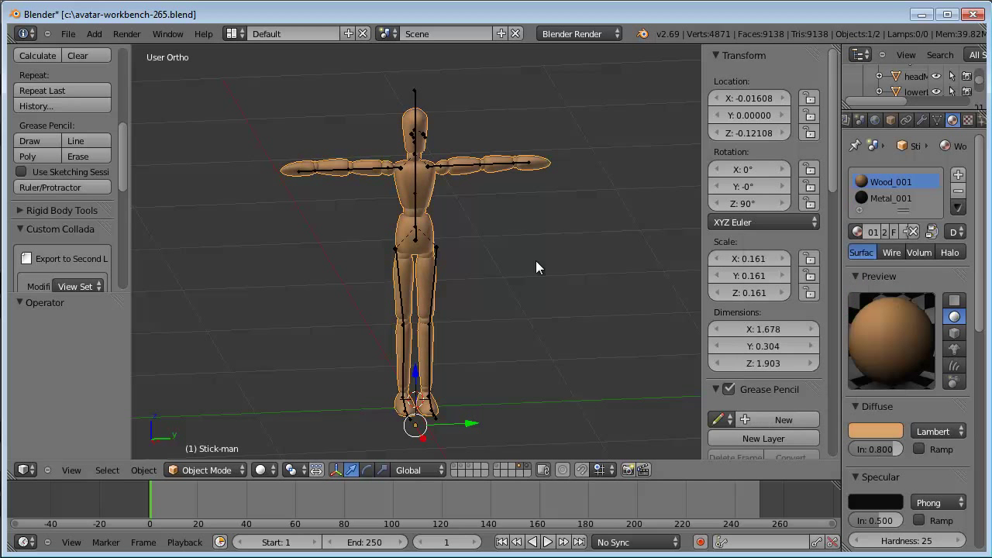
pyautogui.scroll(3, 542, 265)
pyautogui.scroll(-3, 519, 261)
pyautogui.moveTo(409, 237)
pyautogui.mouseDown(button='middle')
pyautogui.moveTo(545, 226)
pyautogui.moveTo(580, 243)
pyautogui.moveTo(554, 210)
pyautogui.moveTo(469, 210)
pyautogui.moveTo(349, 231)
pyautogui.moveTo(568, 227)
pyautogui.moveTo(397, 202)
pyautogui.moveTo(480, 213)
pyautogui.moveTo(398, 220)
pyautogui.moveTo(412, 226)
pyautogui.moveTo(377, 198)
pyautogui.moveTo(359, 213)
pyautogui.moveTo(536, 224)
pyautogui.moveTo(468, 273)
pyautogui.moveTo(486, 273)
pyautogui.mouseUp(button='middle')
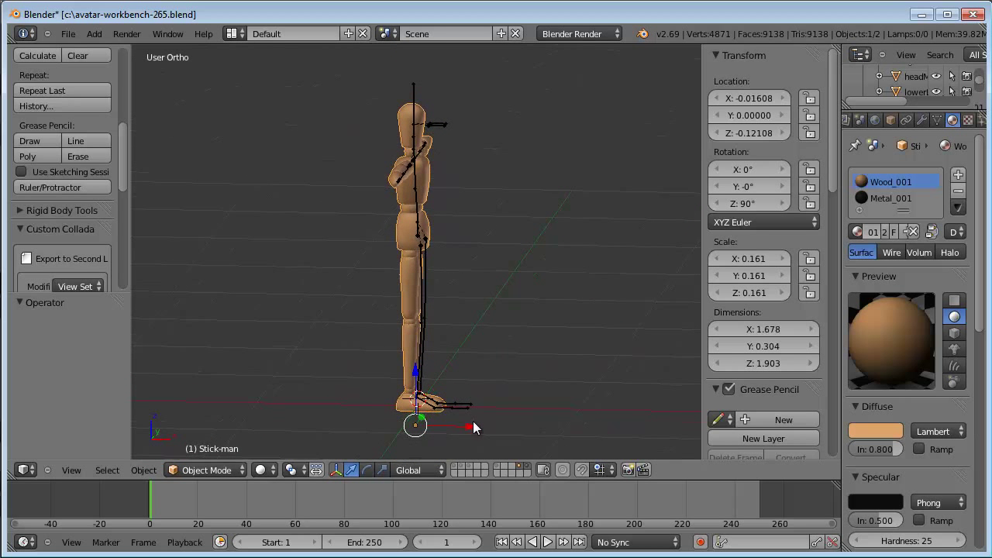
# Slide the stick-man 0.072 along X onto the skeleton and check alignment from several angles.
pyautogui.moveTo(472, 424); pyautogui.dragTo(484, 424)
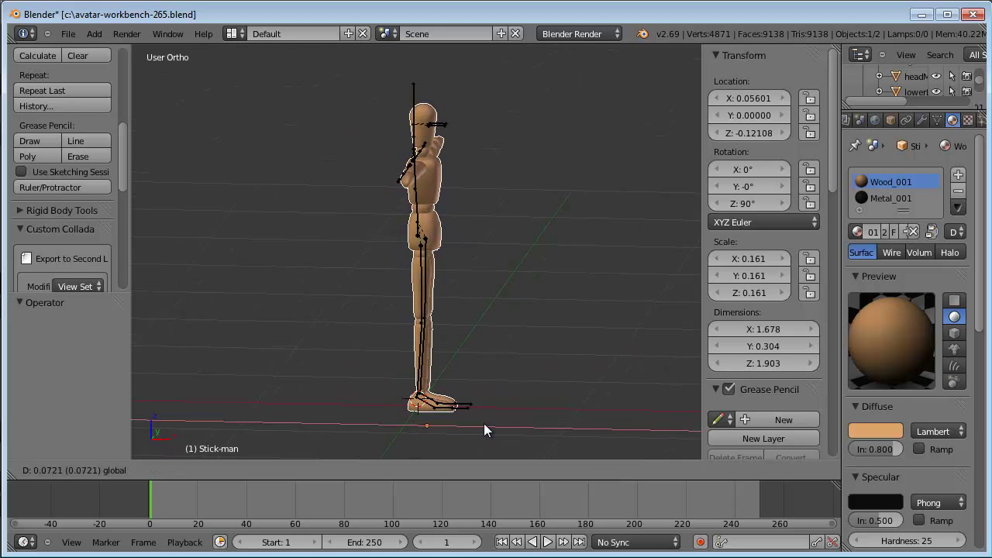
pyautogui.moveTo(476, 409)
pyautogui.mouseDown(button='middle')
pyautogui.moveTo(426, 278)
pyautogui.moveTo(261, 297)
pyautogui.moveTo(413, 218)
pyautogui.moveTo(299, 208)
pyautogui.moveTo(287, 222)
pyautogui.moveTo(678, 216)
pyautogui.moveTo(519, 217)
pyautogui.moveTo(421, 232)
pyautogui.moveTo(611, 224)
pyautogui.moveTo(460, 222)
pyautogui.moveTo(433, 136)
pyautogui.moveTo(460, 174)
pyautogui.moveTo(632, 164)
pyautogui.moveTo(362, 165)
pyautogui.moveTo(379, 183)
pyautogui.moveTo(435, 166)
pyautogui.moveTo(581, 190)
pyautogui.moveTo(631, 186)
pyautogui.mouseUp(button='middle')
pyautogui.moveTo(443, 202)
pyautogui.mouseDown(button='middle')
pyautogui.moveTo(315, 188)
pyautogui.moveTo(300, 197)
pyautogui.mouseUp(button='middle')
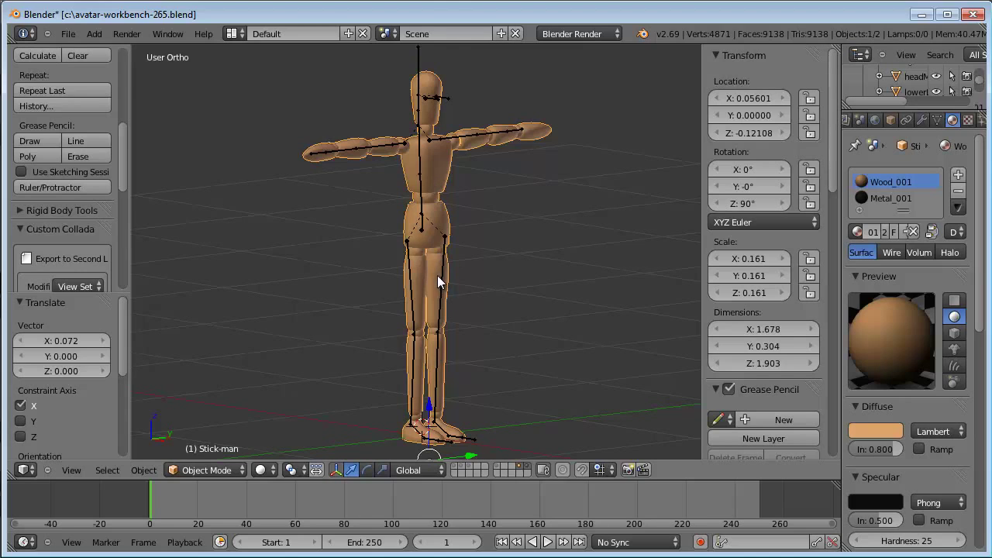
pyautogui.moveTo(443, 277)
pyautogui.mouseDown(button='middle')
pyautogui.moveTo(332, 288)
pyautogui.moveTo(550, 291)
pyautogui.moveTo(549, 276)
pyautogui.moveTo(403, 284)
pyautogui.moveTo(434, 251)
pyautogui.moveTo(552, 262)
pyautogui.moveTo(520, 252)
pyautogui.moveTo(370, 259)
pyautogui.moveTo(404, 272)
pyautogui.moveTo(442, 205)
pyautogui.moveTo(536, 249)
pyautogui.moveTo(603, 251)
pyautogui.moveTo(428, 261)
pyautogui.moveTo(434, 230)
pyautogui.moveTo(558, 206)
pyautogui.moveTo(410, 222)
pyautogui.moveTo(450, 230)
pyautogui.moveTo(414, 226)
pyautogui.mouseUp(button='middle')
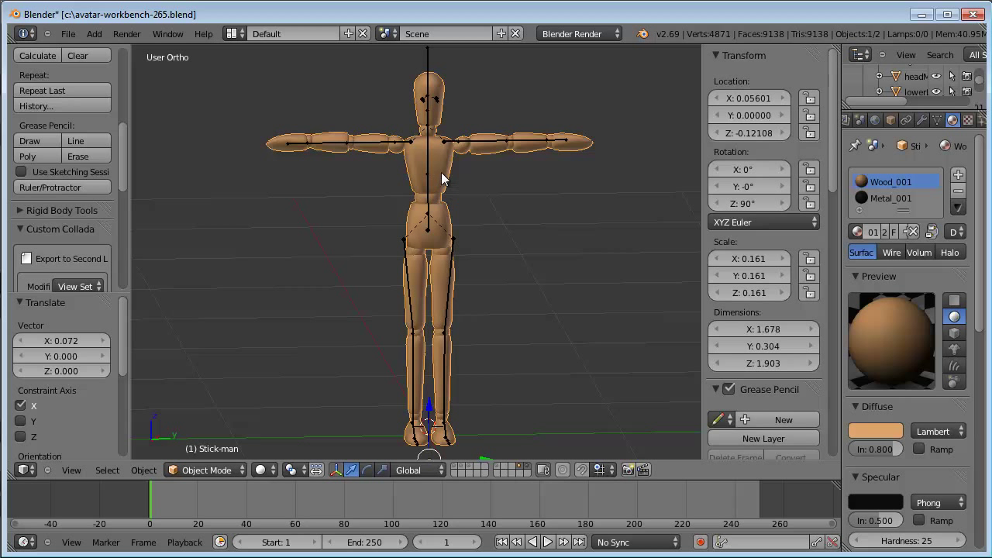
# Parent the Stick-man to the avatar armature via Armature Deform with automatic weights, then reselect the mesh.
pyautogui.keyDown('shift'); pyautogui.click(427, 52); pyautogui.keyUp('shift')
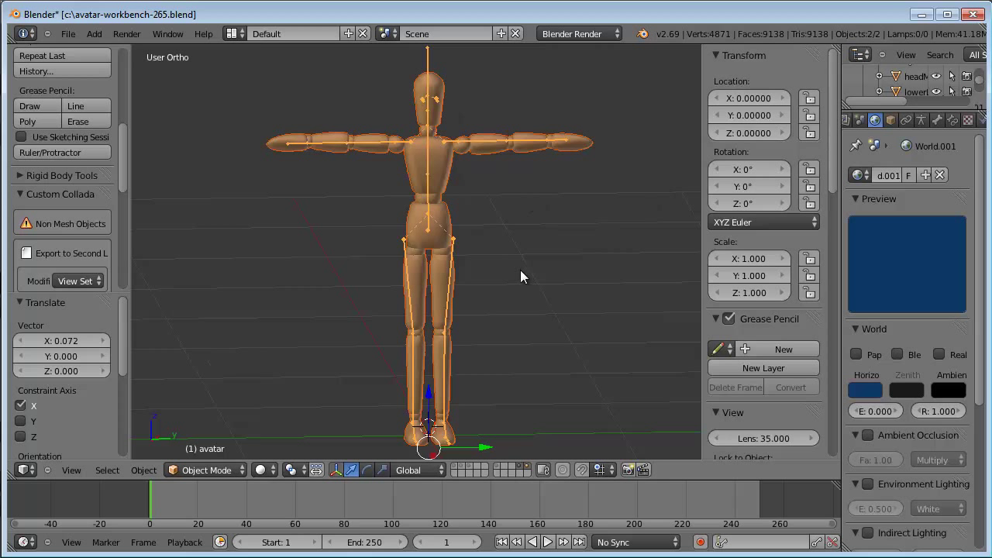
pyautogui.hotkey('ctrl', 'p')
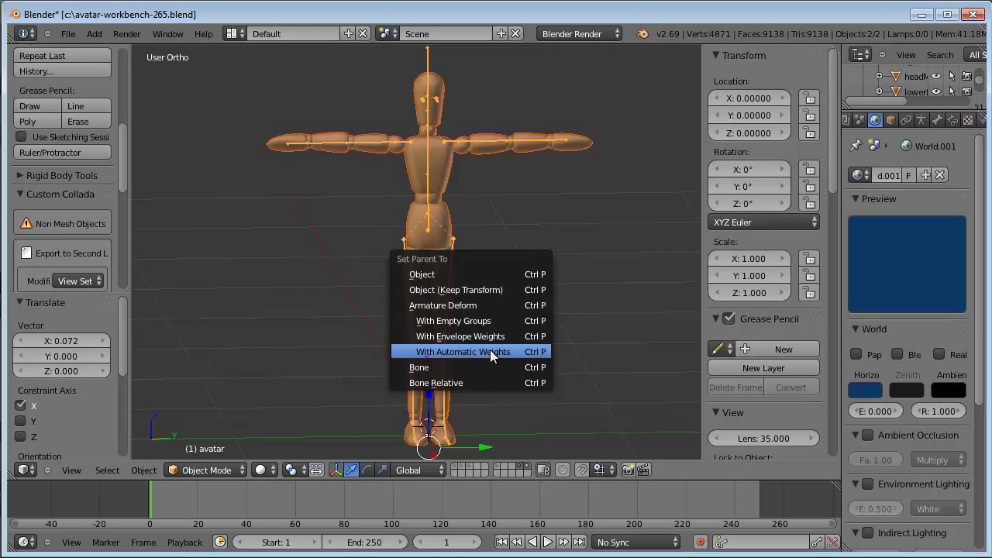
pyautogui.click(490, 353)
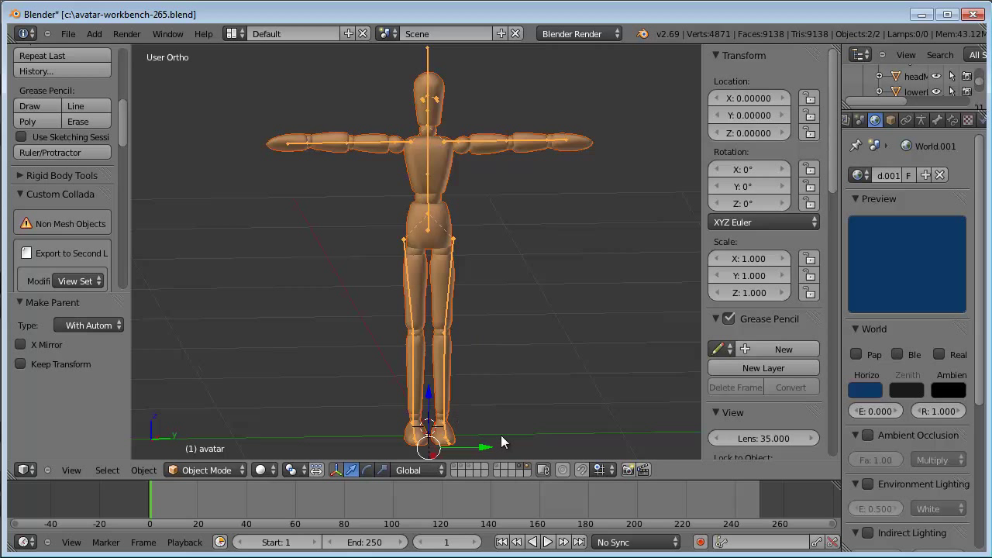
pyautogui.rightClick(444, 172)
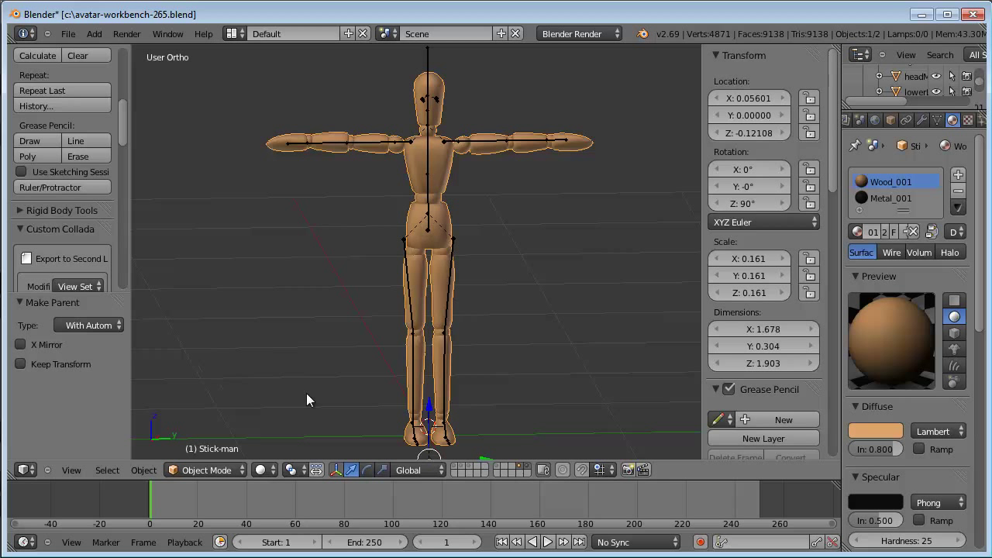
# Enter Edit Mode and display the mFootLeft vertex group's weights on the mesh.
pyautogui.click(231, 468)
pyautogui.click(200, 438)
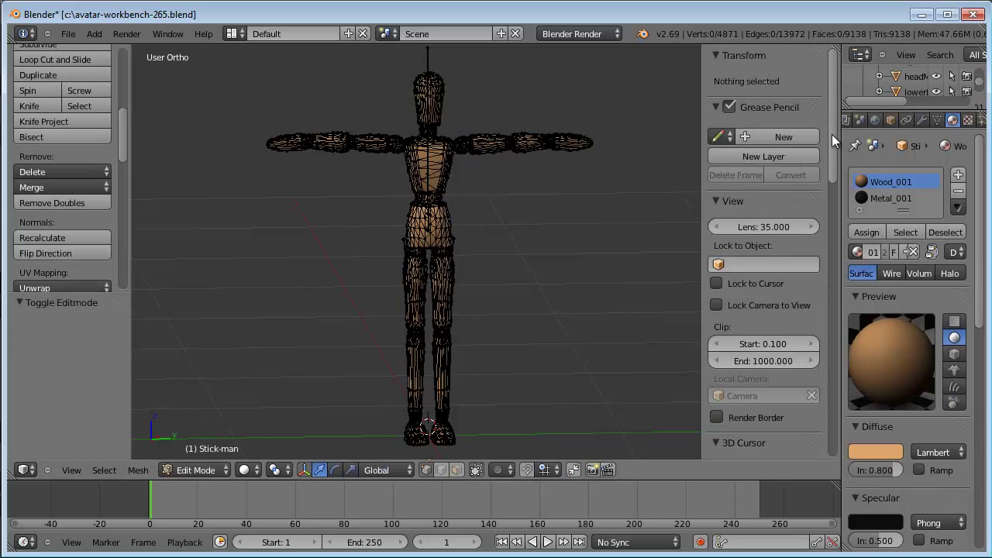
pyautogui.moveTo(832, 134); pyautogui.dragTo(824, 418)
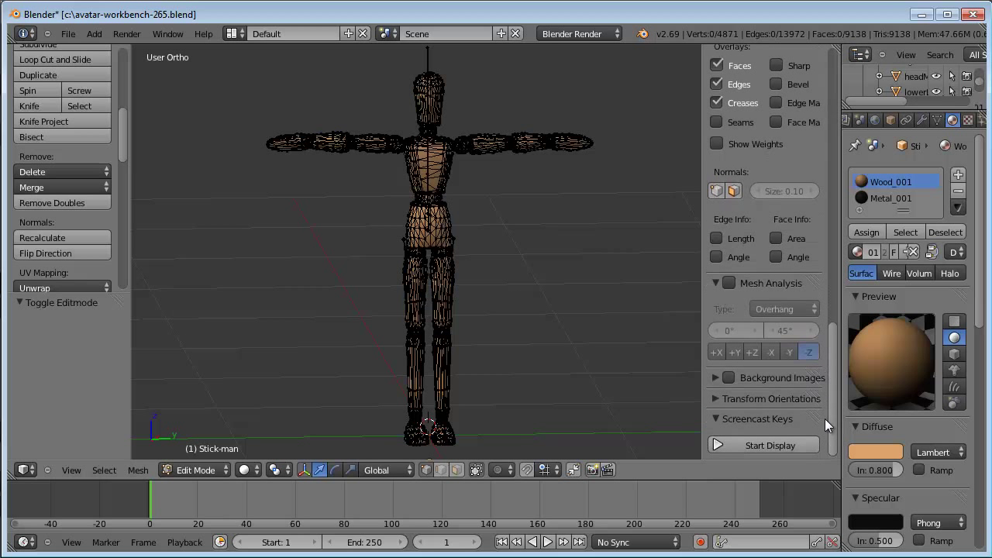
pyautogui.click(715, 142)
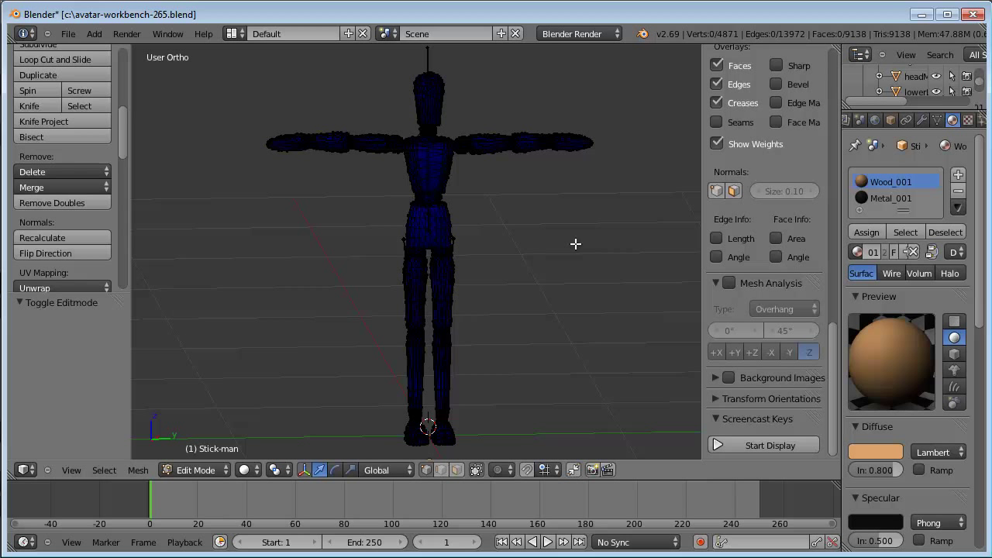
pyautogui.click(936, 120)
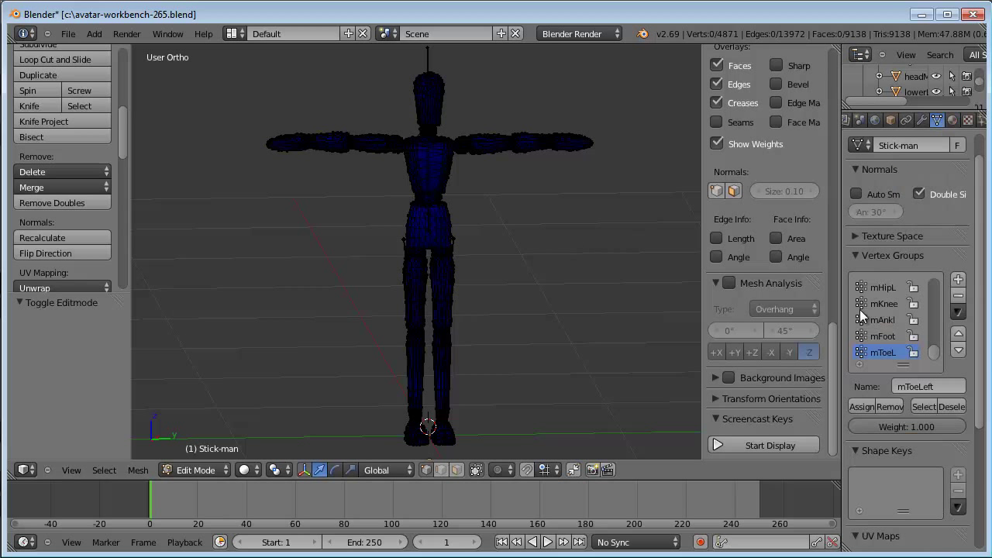
pyautogui.click(881, 335)
# Inspect the mAnkleLeft, mKneeLeft and mHipLeft group weights while orbiting the figure.
pyautogui.moveTo(434, 422)
pyautogui.mouseDown(button='middle')
pyautogui.moveTo(516, 437)
pyautogui.moveTo(517, 453)
pyautogui.mouseUp(button='middle')
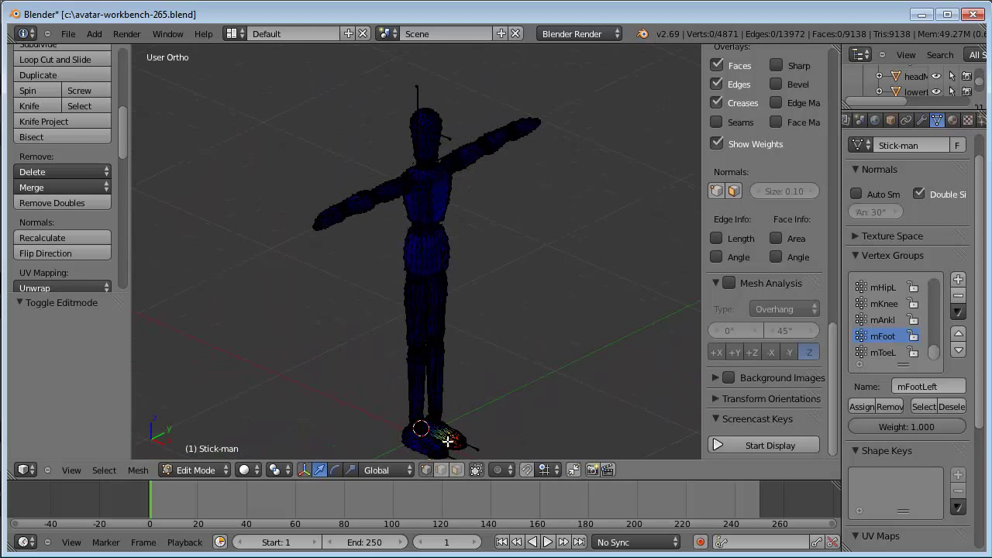
pyautogui.scroll(3, 451, 418)
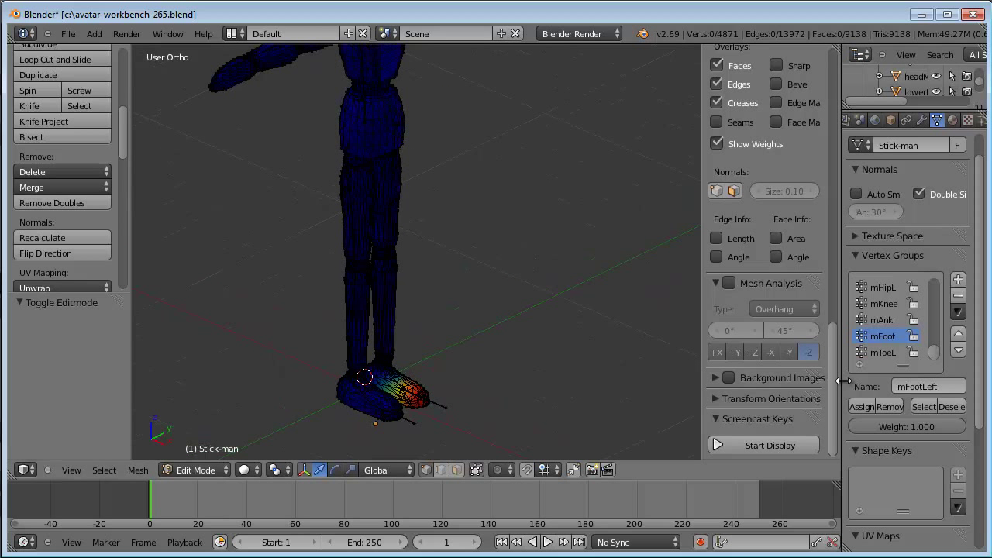
pyautogui.click(887, 318)
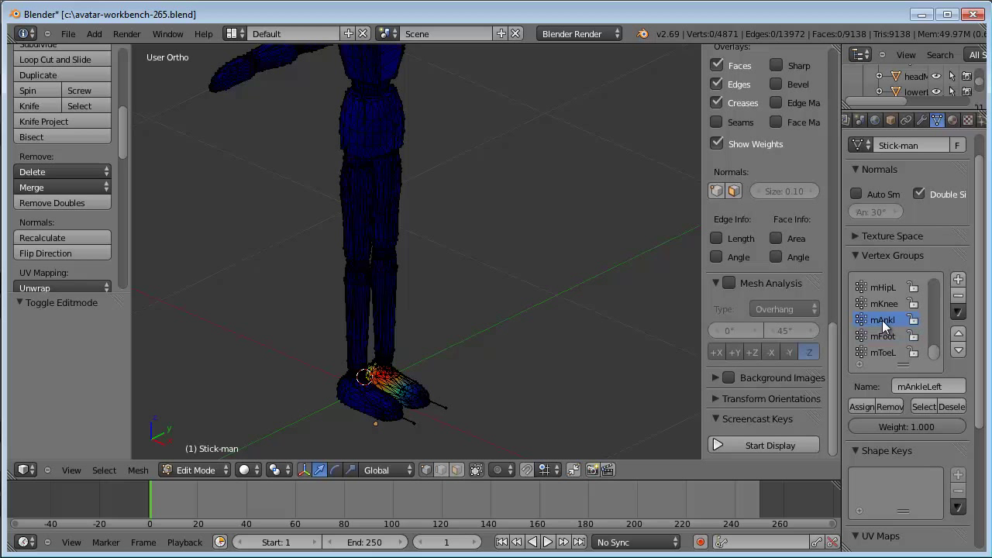
pyautogui.click(886, 305)
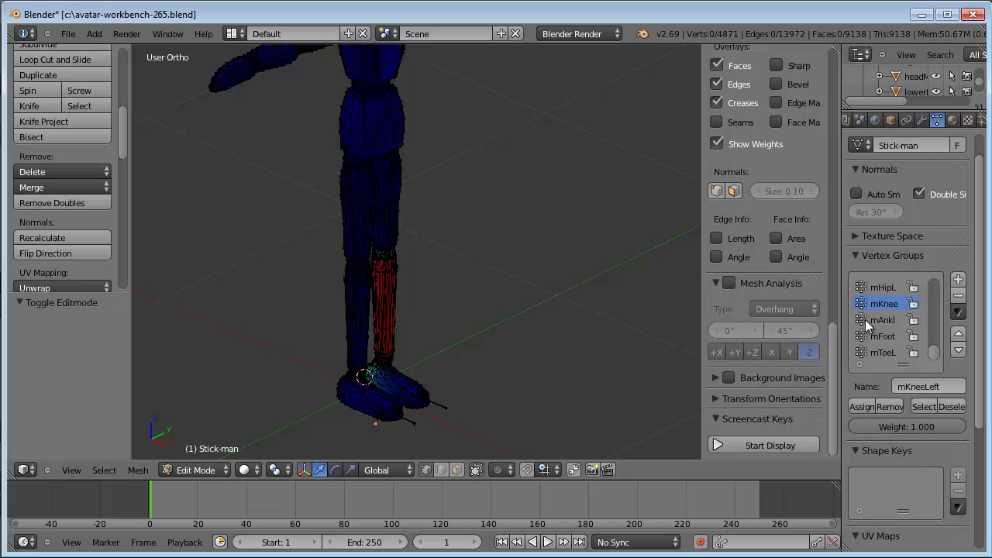
pyautogui.click(882, 288)
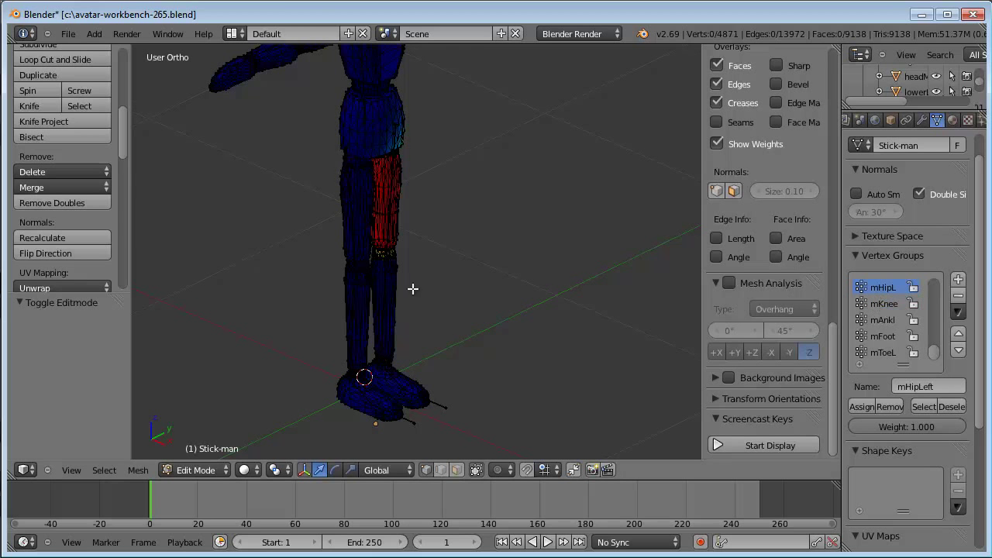
pyautogui.moveTo(412, 289); pyautogui.dragTo(314, 289, button='middle')
pyautogui.scroll(-3, 314, 290)
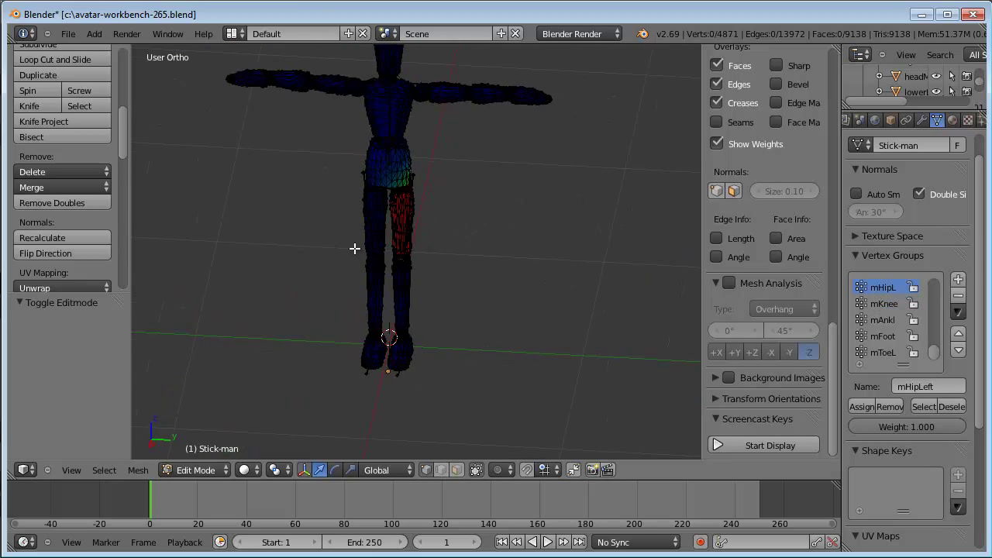
pyautogui.moveTo(354, 248)
pyautogui.mouseDown(button='middle')
pyautogui.moveTo(374, 207)
pyautogui.moveTo(287, 208)
pyautogui.moveTo(430, 228)
pyautogui.moveTo(364, 231)
pyautogui.moveTo(427, 237)
pyautogui.mouseUp(button='middle')
# Check the mElbowRight group weights, zoom out and return to Object Mode.
pyautogui.moveTo(930, 353); pyautogui.dragTo(936, 344)
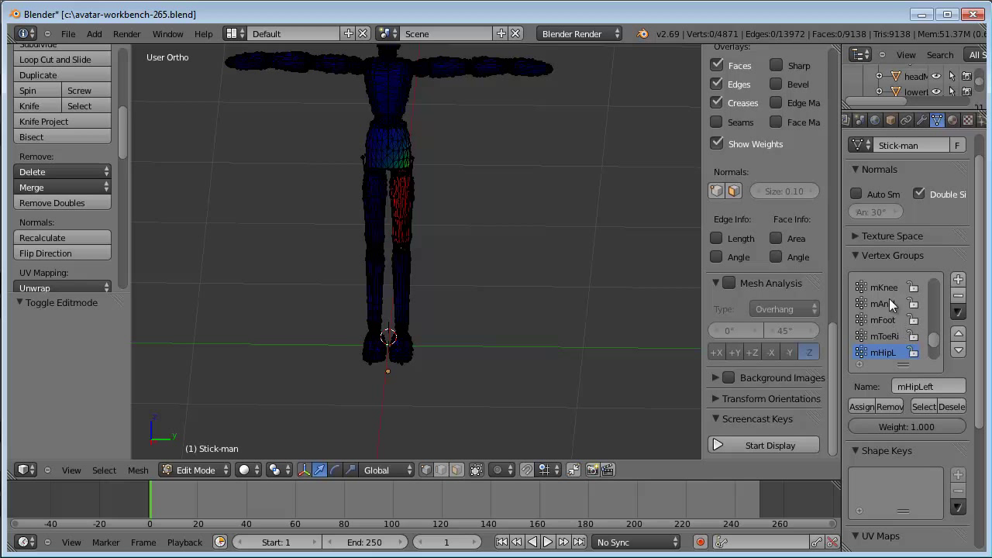
pyautogui.scroll(1, 933, 334)
pyautogui.scroll(2, 934, 333)
pyautogui.click(882, 288)
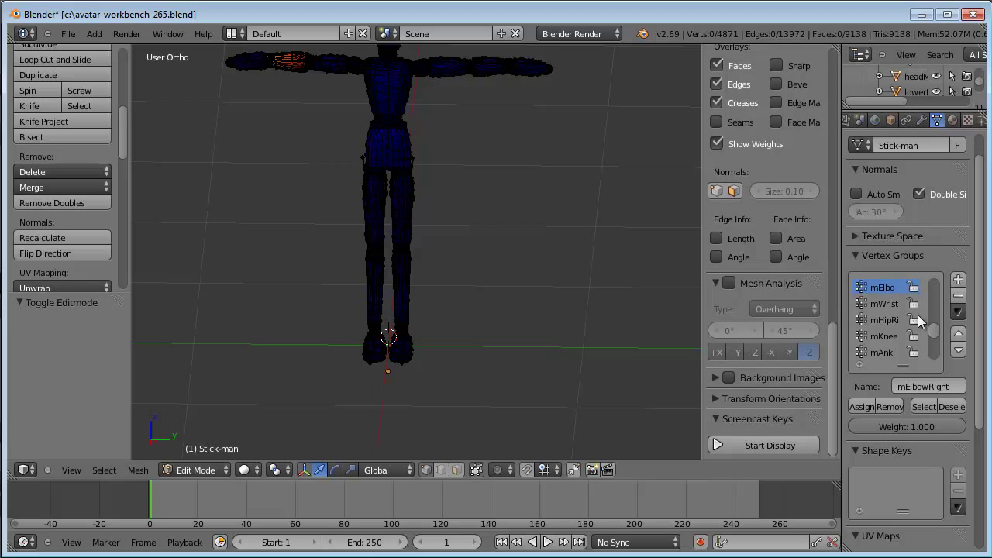
pyautogui.moveTo(933, 326); pyautogui.dragTo(933, 290)
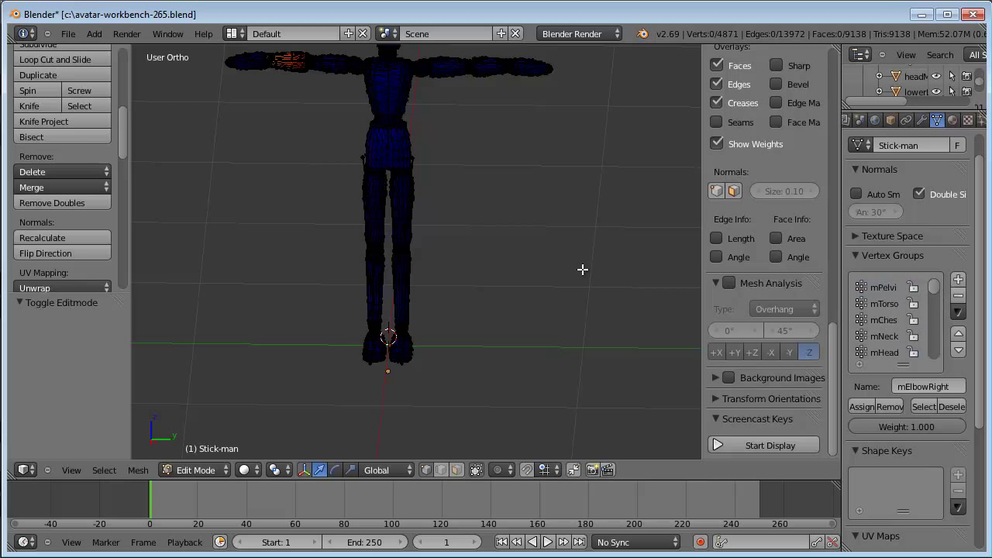
pyautogui.scroll(-1, 404, 230)
pyautogui.moveTo(403, 222)
pyautogui.mouseDown(button='middle')
pyautogui.moveTo(399, 181)
pyautogui.moveTo(412, 244)
pyautogui.mouseUp(button='middle')
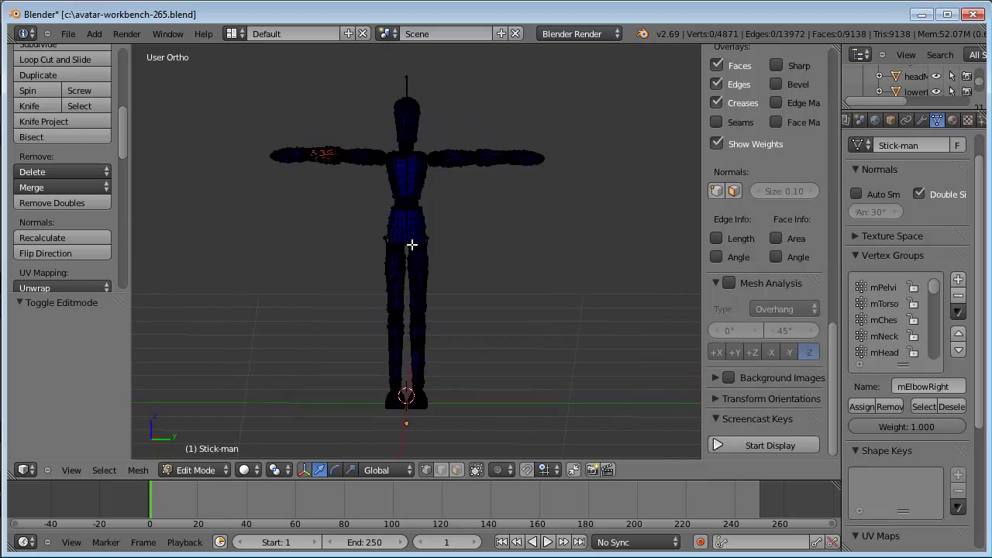
pyautogui.press('Tab')
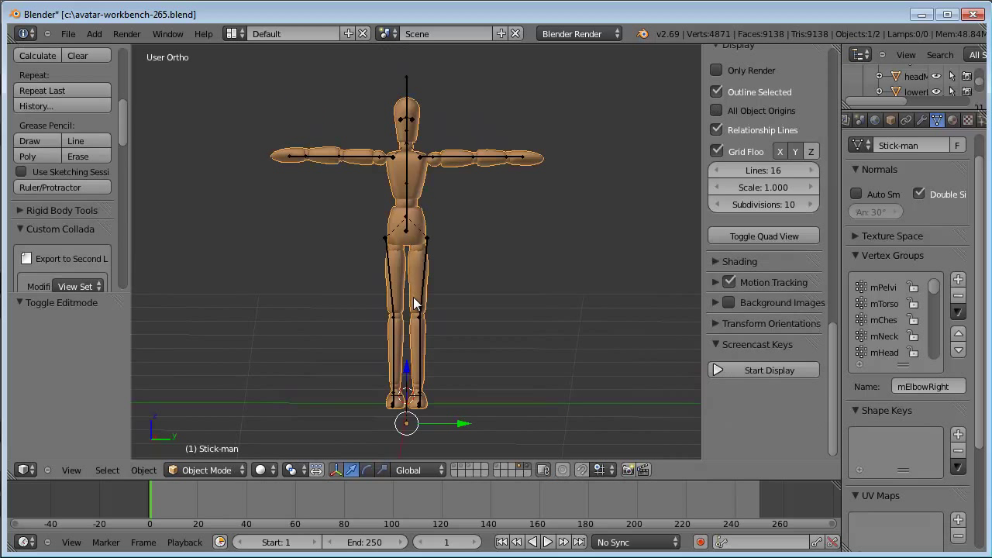
# Put the avatar skeleton in Pose Mode and bend the mHipRight bone 42.14° around Y.
pyautogui.rightClick(406, 88)
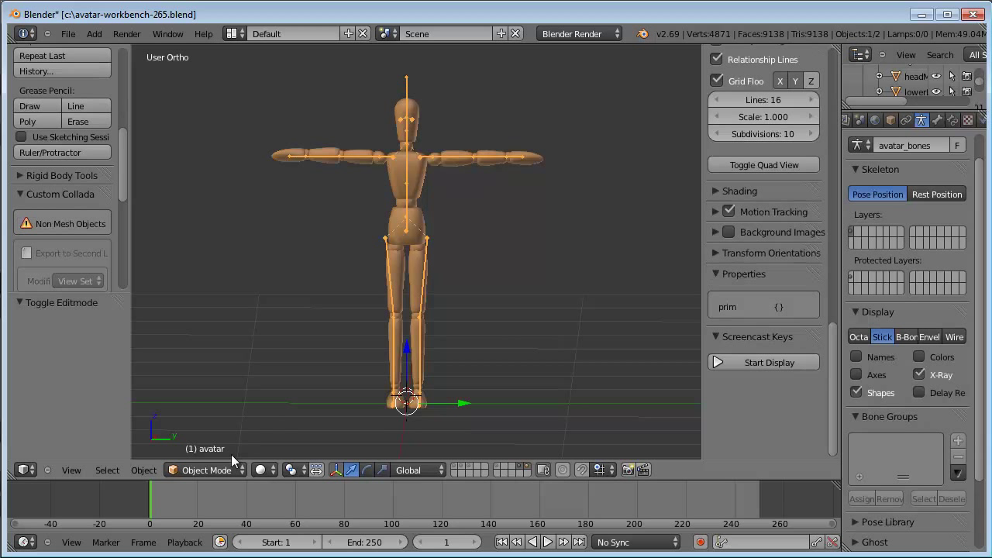
pyautogui.click(208, 470)
pyautogui.click(223, 420)
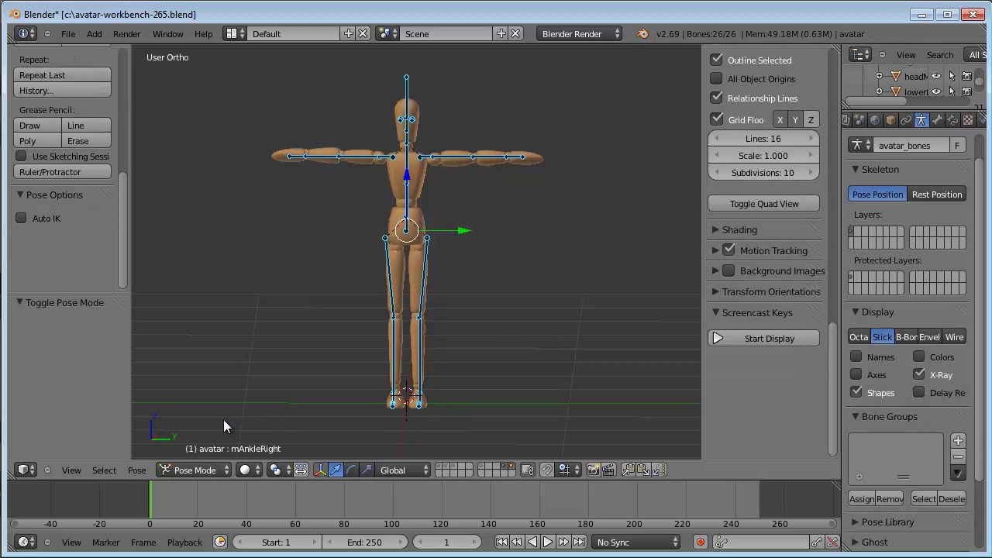
pyautogui.moveTo(392, 304); pyautogui.dragTo(477, 317, button='middle')
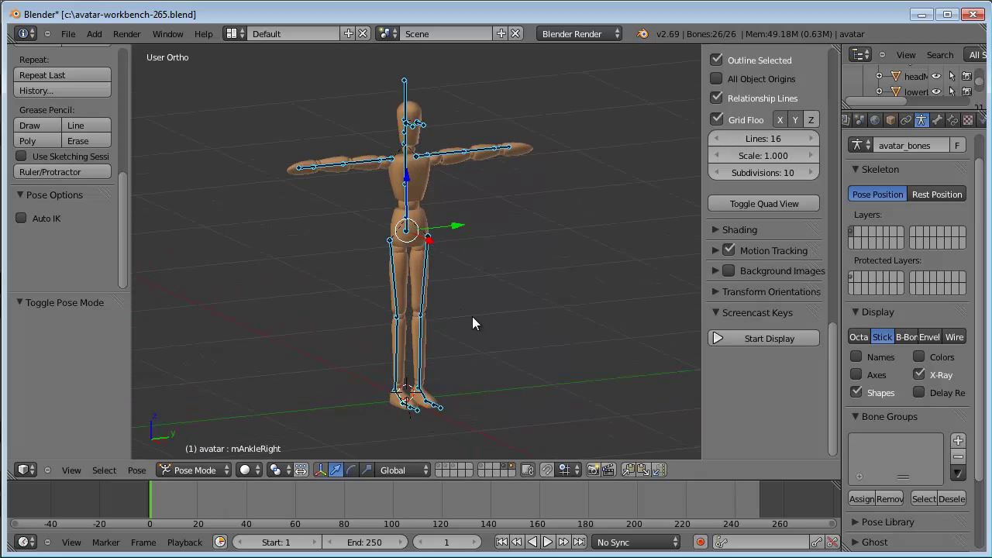
pyautogui.rightClick(401, 290)
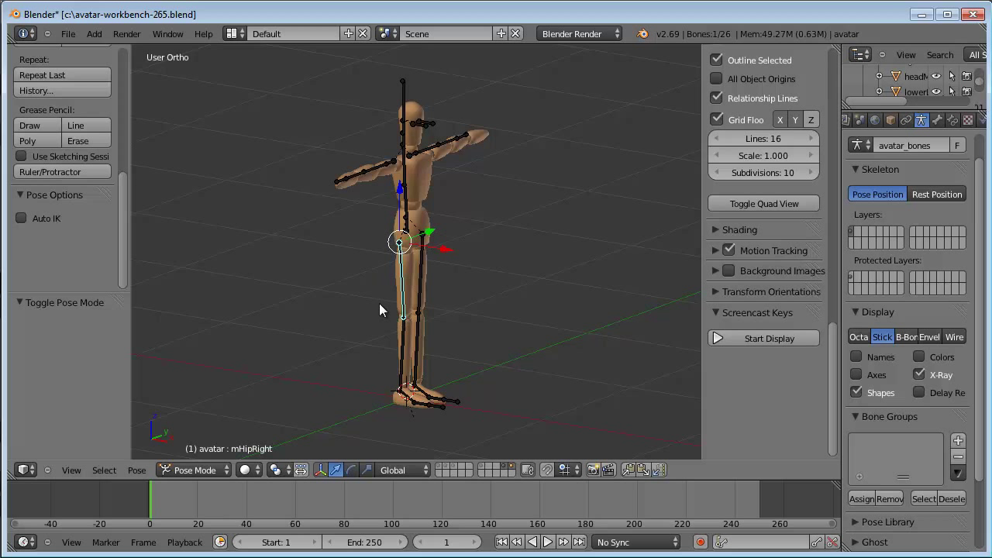
pyautogui.press('r')
pyautogui.press('y')
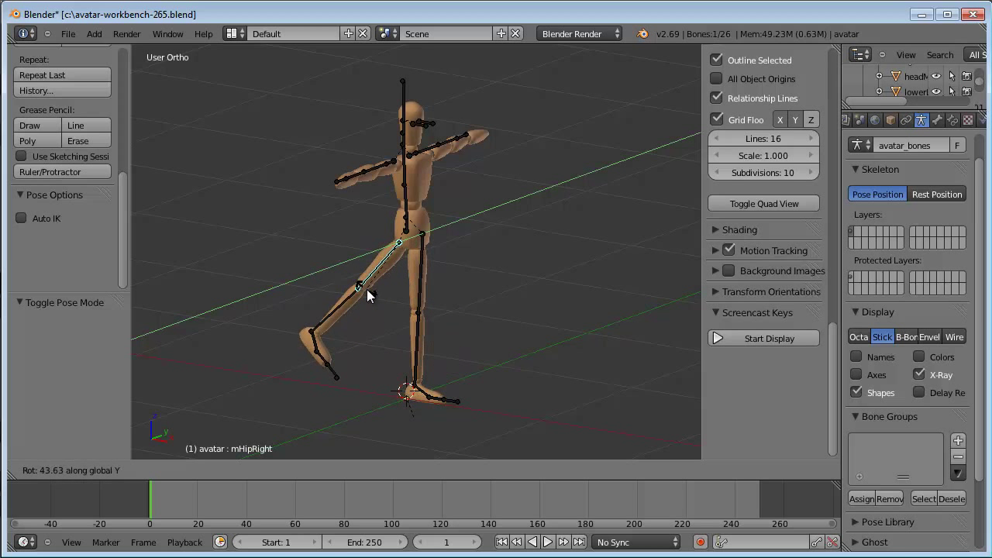
pyautogui.click(367, 290)
# Cancel a second hip rotation and clear the leg's rotation with Alt+R.
pyautogui.scroll(5, 368, 288)
pyautogui.scroll(2, 368, 288)
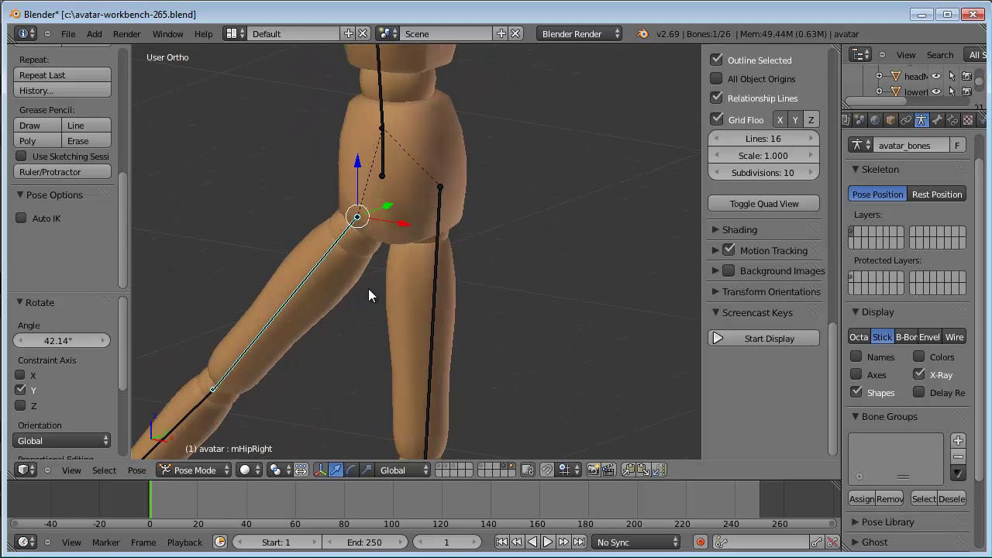
pyautogui.scroll(1, 368, 289)
pyautogui.press('r')
pyautogui.press('y')
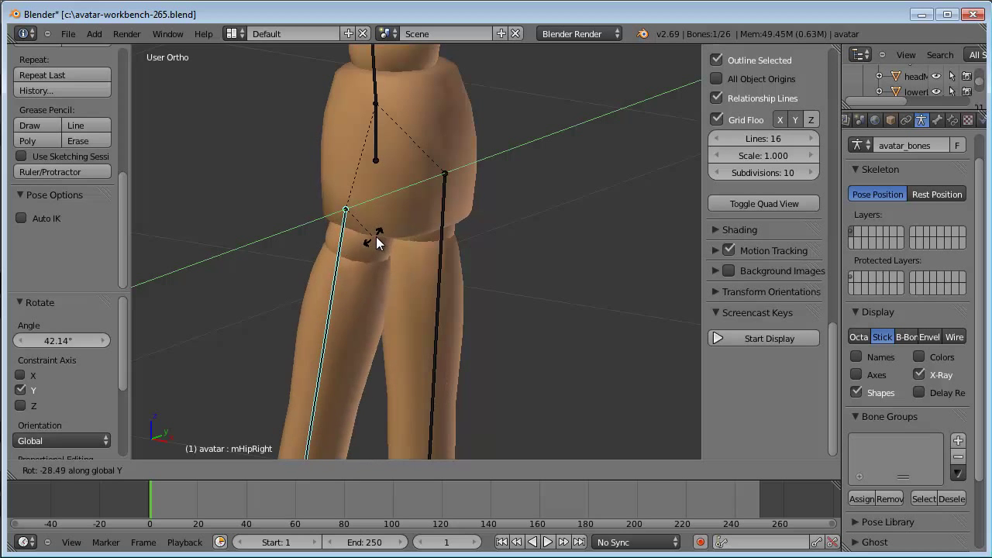
pyautogui.rightClick(376, 243)
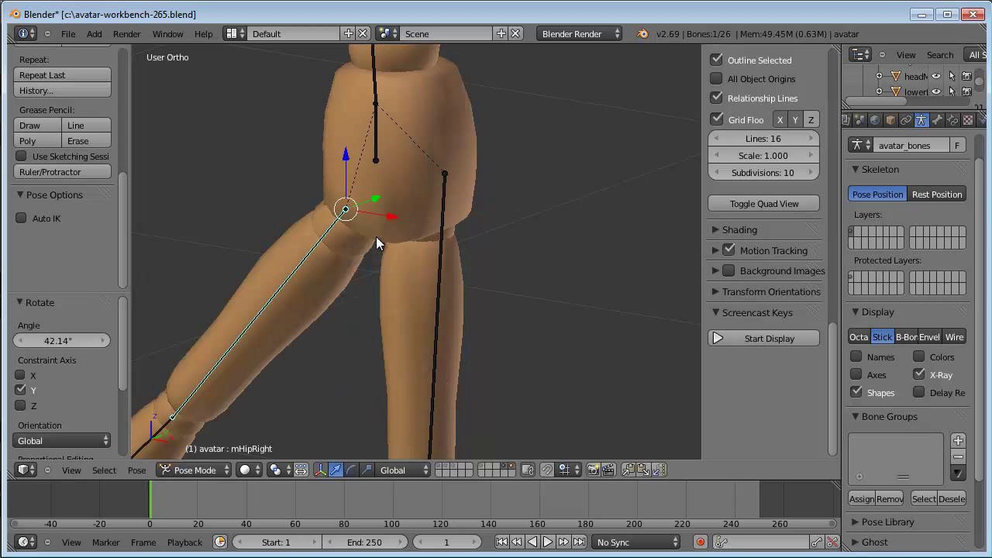
pyautogui.hotkey('alt', 'r')
# Inspect the straightened pose from several angles and reselect the Stick-man mesh.
pyautogui.scroll(-3, 387, 264)
pyautogui.scroll(-1, 403, 286)
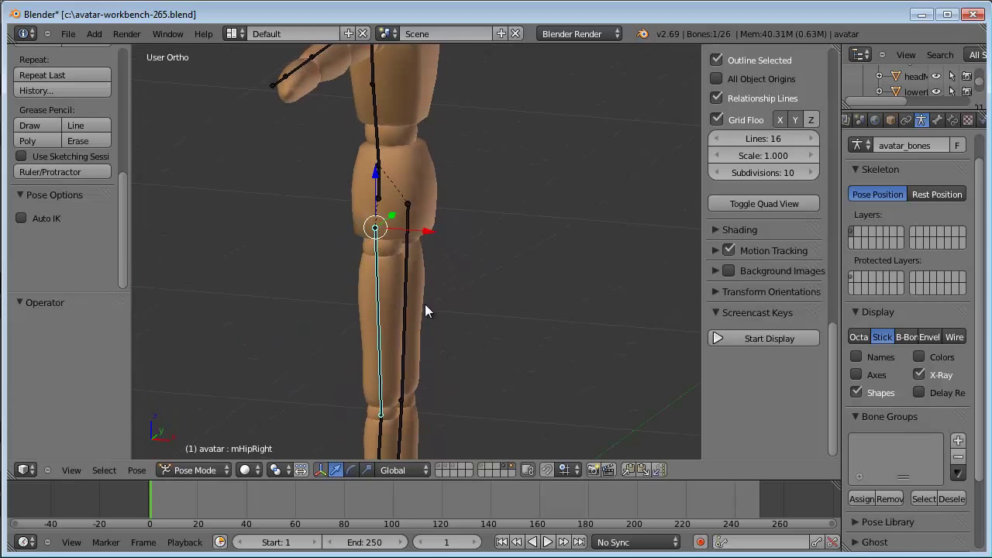
pyautogui.moveTo(425, 304)
pyautogui.mouseDown(button='middle')
pyautogui.moveTo(326, 286)
pyautogui.moveTo(312, 329)
pyautogui.moveTo(529, 337)
pyautogui.moveTo(471, 300)
pyautogui.moveTo(299, 276)
pyautogui.mouseUp(button='middle')
pyautogui.moveTo(429, 211); pyautogui.dragTo(350, 225, button='middle')
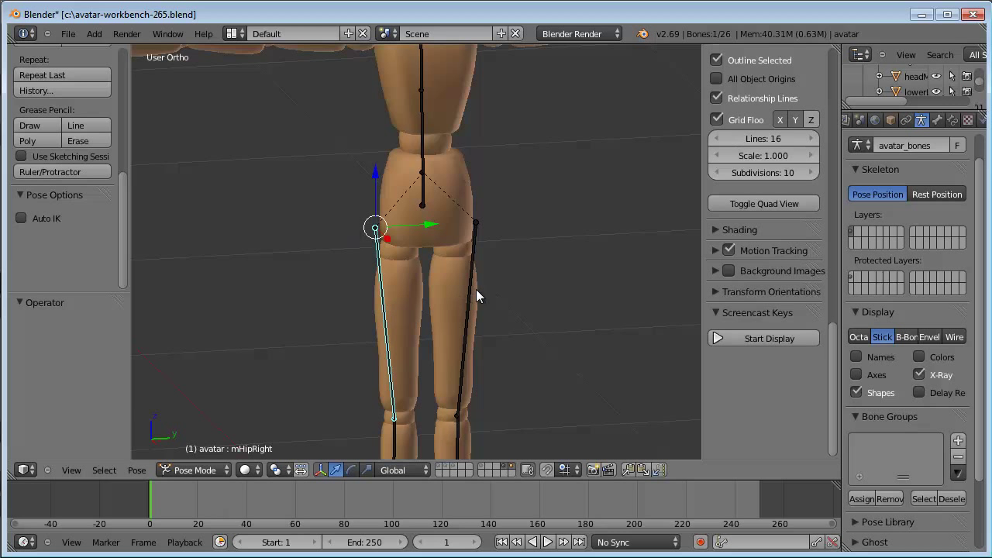
pyautogui.rightClick(405, 290)
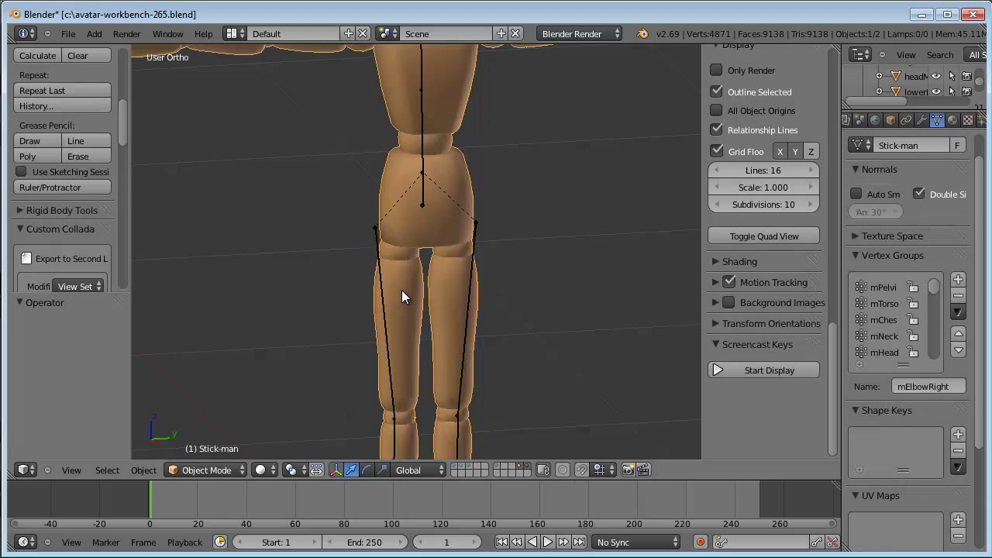
pyautogui.moveTo(401, 290); pyautogui.dragTo(717, 282, button='middle')
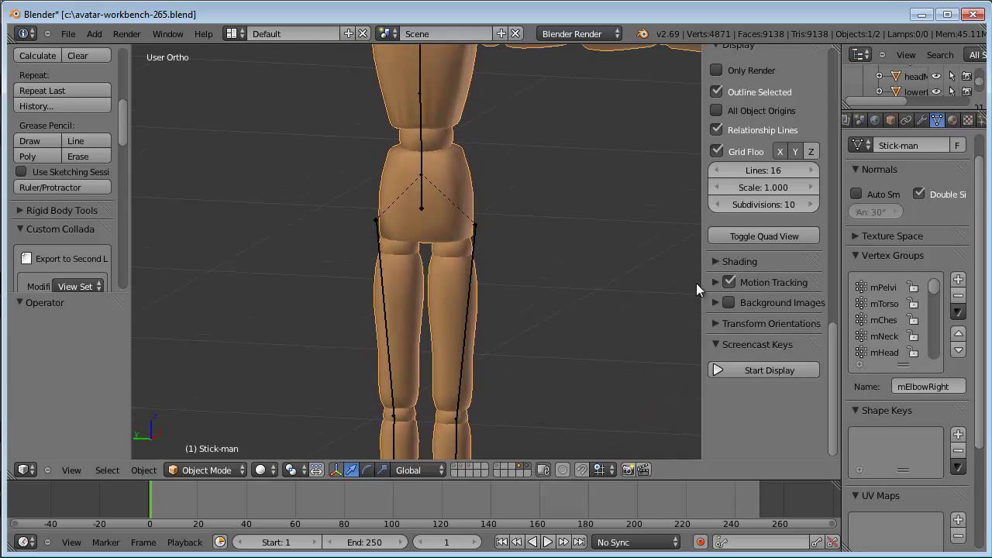
# Switch the Stick-man to Weight Paint mode and orbit to see the mHipRight weights on the leg.
pyautogui.click(208, 468)
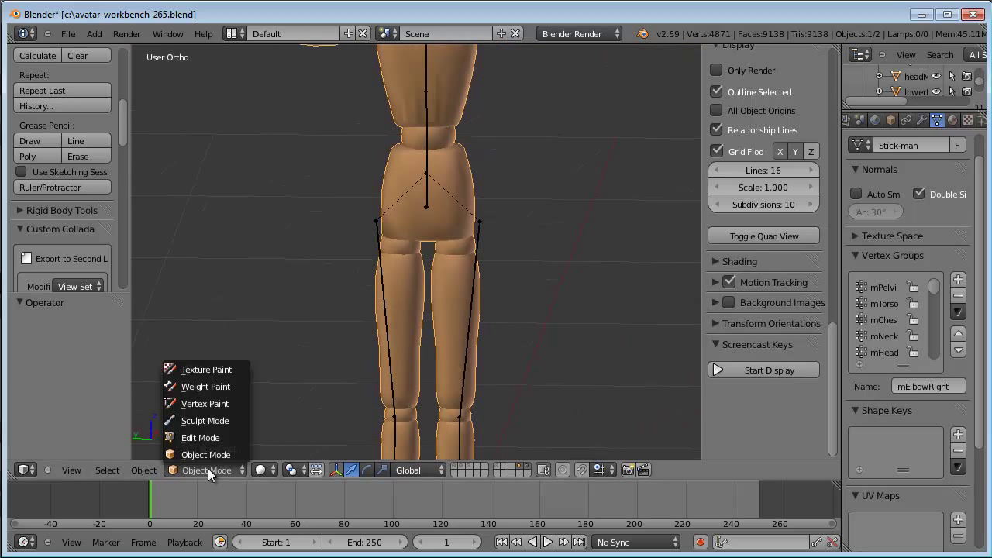
pyautogui.click(198, 386)
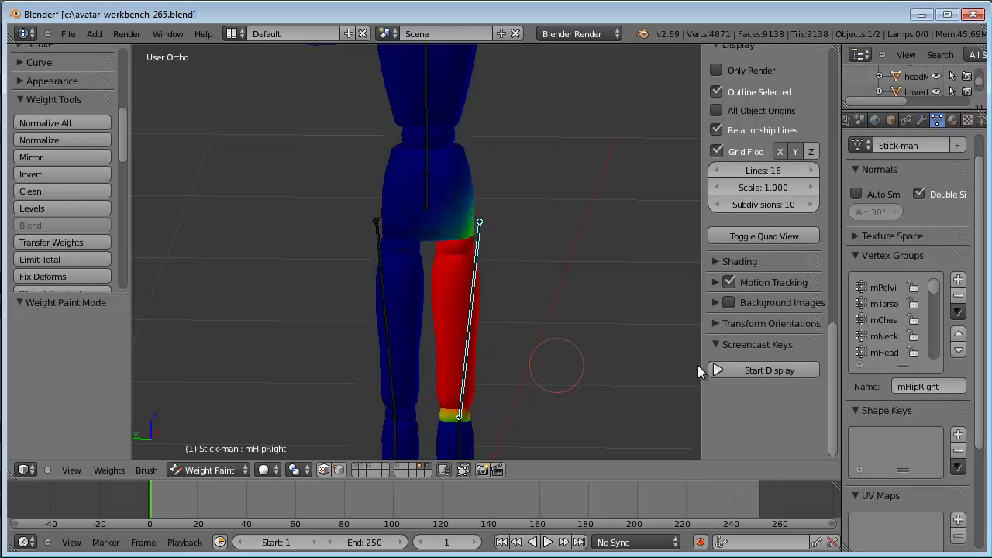
pyautogui.moveTo(937, 286); pyautogui.dragTo(926, 329)
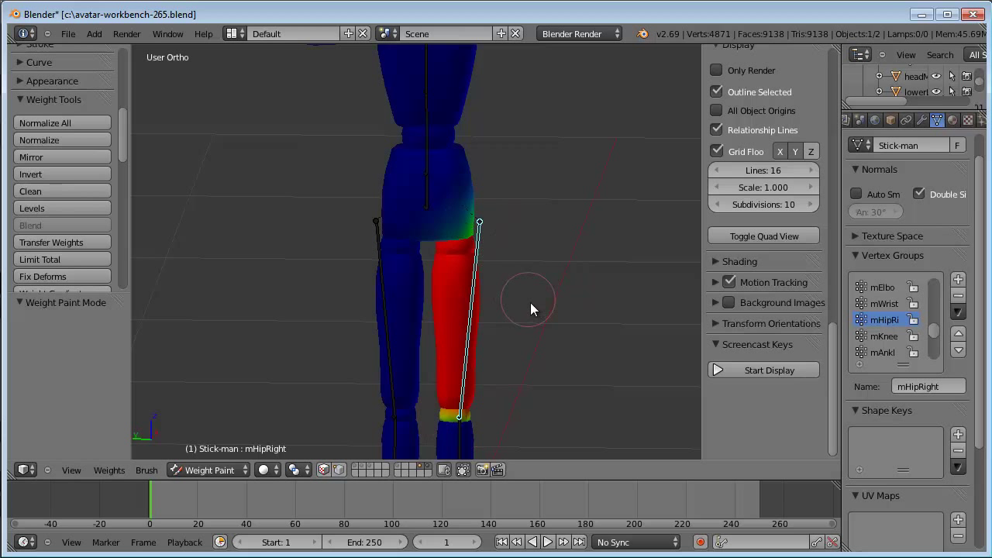
pyautogui.moveTo(521, 310)
pyautogui.mouseDown(button='middle')
pyautogui.moveTo(402, 296)
pyautogui.moveTo(468, 225)
pyautogui.mouseUp(button='middle')
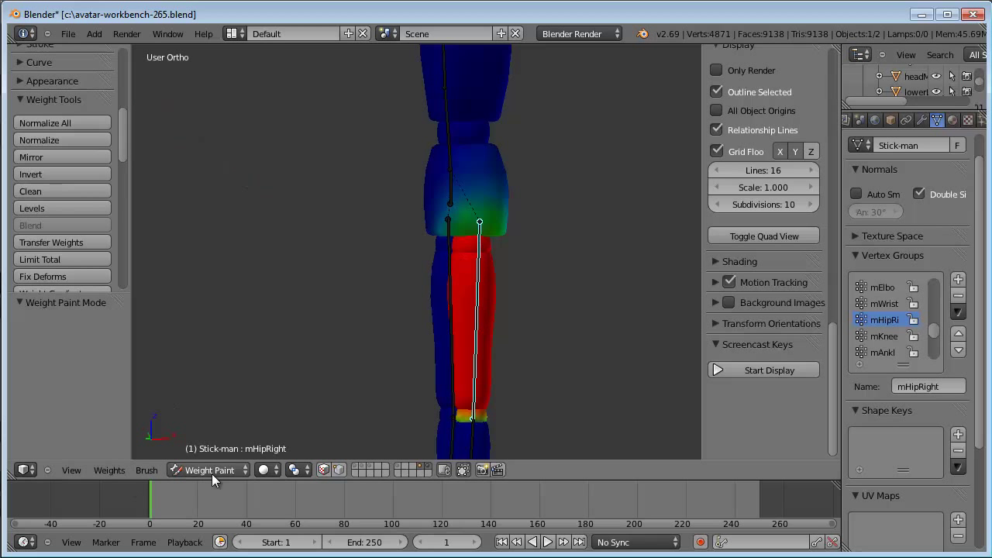
# Pick the F Subtract brush at strength 0.200 and remove green weight near the hip and pelvis edge.
pyautogui.moveTo(124, 130); pyautogui.dragTo(124, 86)
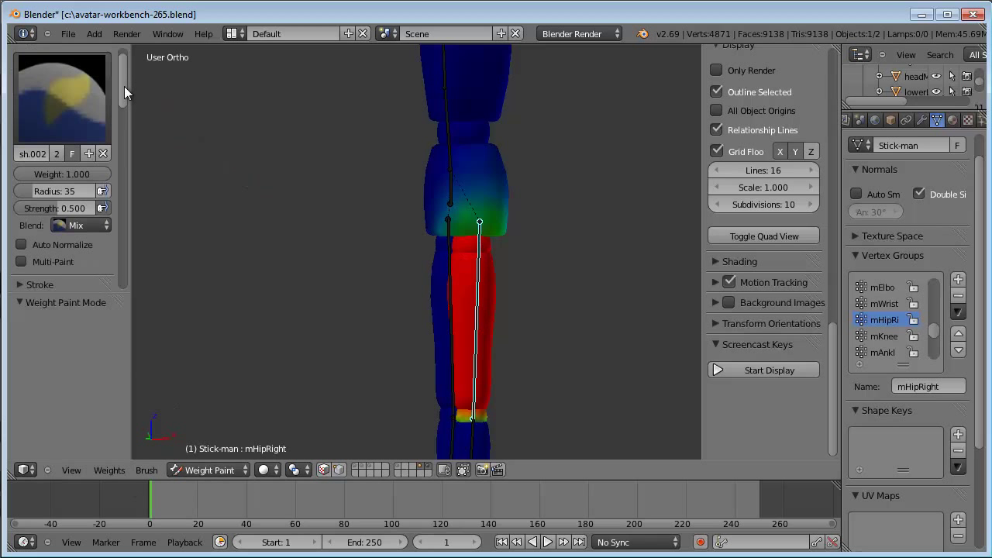
pyautogui.click(67, 94)
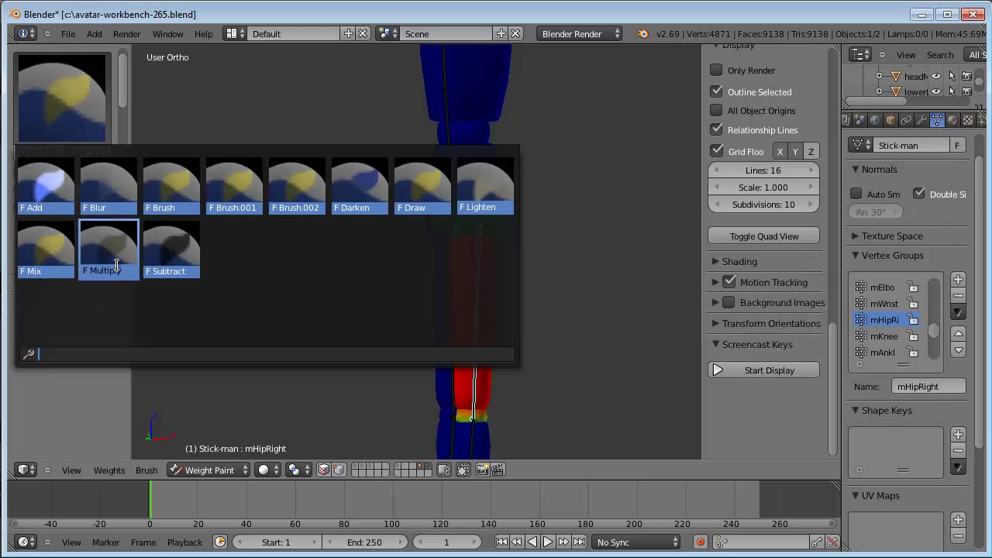
pyautogui.click(179, 261)
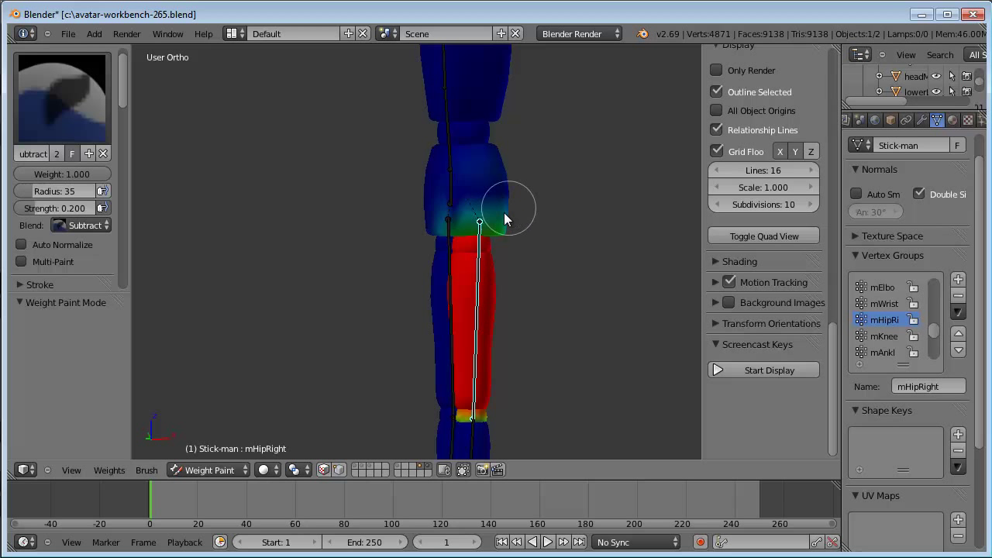
pyautogui.moveTo(505, 214)
pyautogui.mouseDown()
pyautogui.moveTo(476, 211)
pyautogui.moveTo(457, 241)
pyautogui.mouseUp()
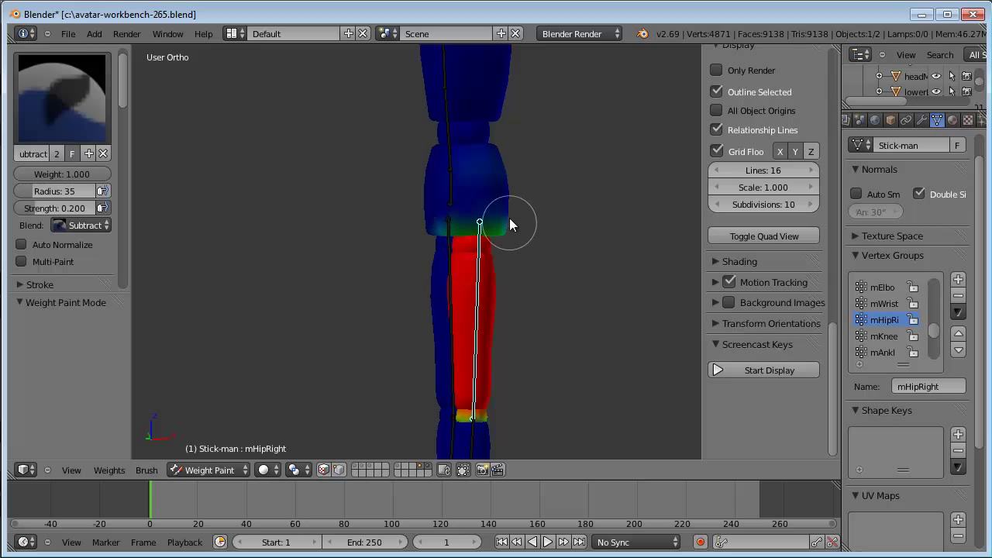
pyautogui.scroll(2, 458, 205)
pyautogui.scroll(3, 458, 205)
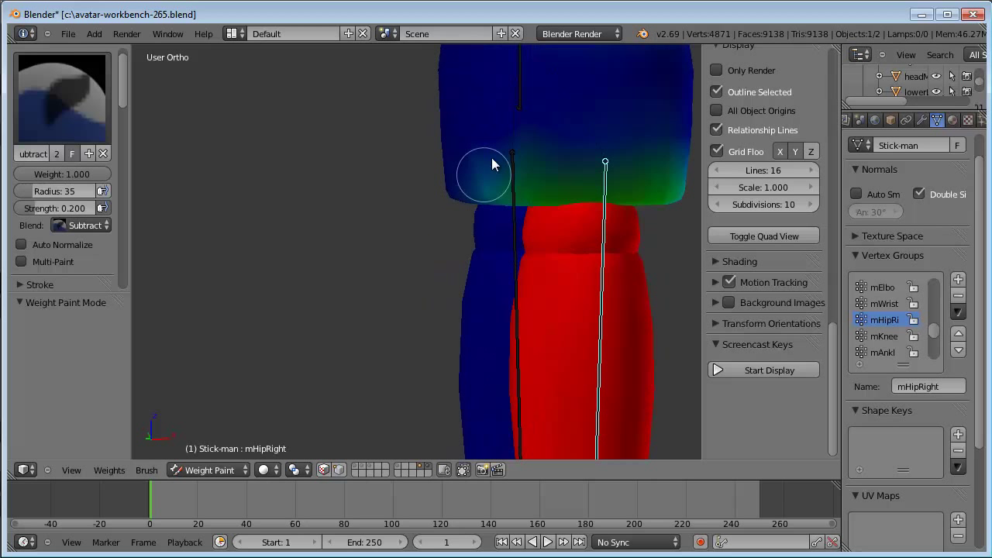
pyautogui.moveTo(565, 169)
pyautogui.mouseDown()
pyautogui.moveTo(631, 161)
pyautogui.moveTo(659, 179)
pyautogui.moveTo(523, 178)
pyautogui.moveTo(593, 178)
pyautogui.moveTo(545, 178)
pyautogui.moveTo(532, 159)
pyautogui.moveTo(613, 166)
pyautogui.moveTo(507, 143)
pyautogui.mouseUp()
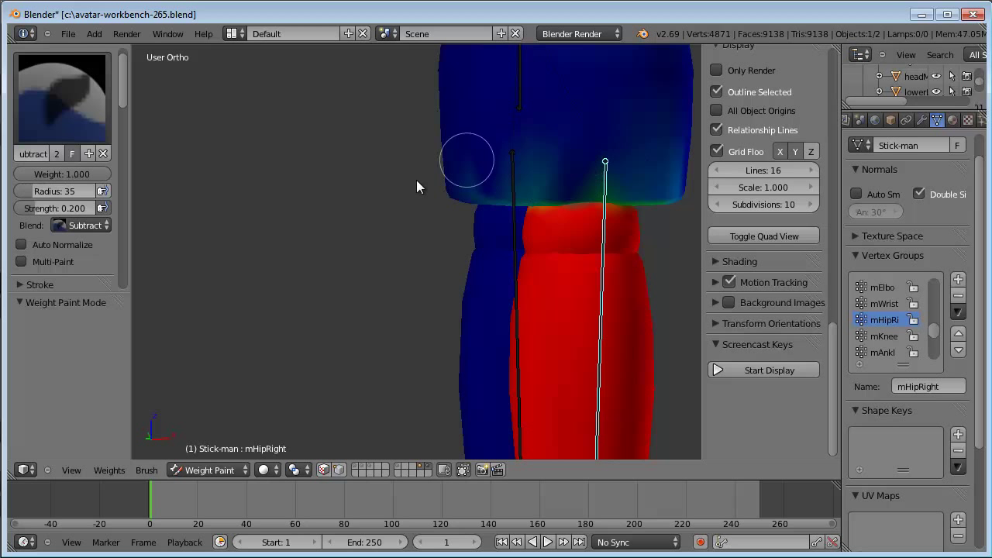
# Orbit around the hip junction and subtract the remaining stray mHipRight weight.
pyautogui.moveTo(457, 260); pyautogui.dragTo(428, 250, button='middle')
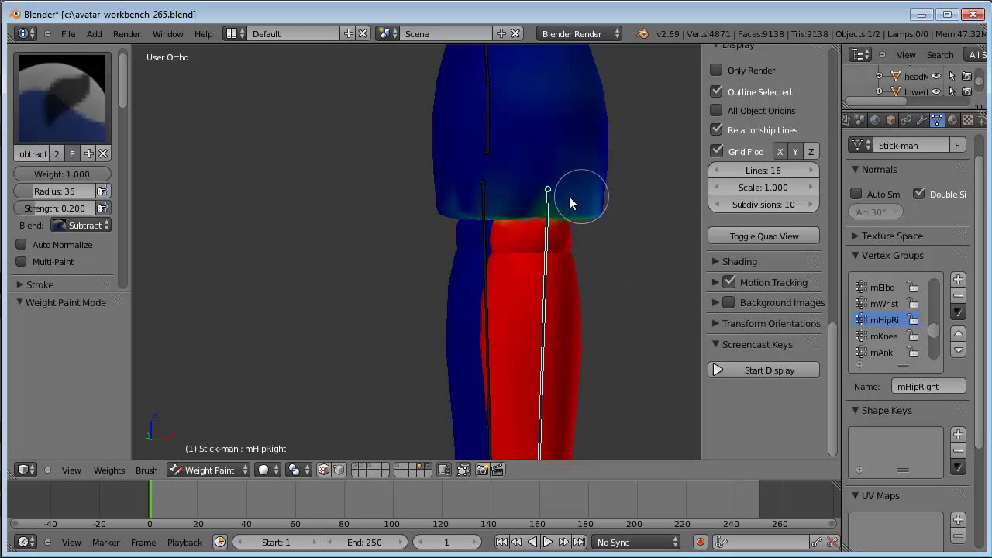
pyautogui.moveTo(569, 203); pyautogui.dragTo(526, 199)
pyautogui.moveTo(592, 186); pyautogui.dragTo(509, 179, button='middle')
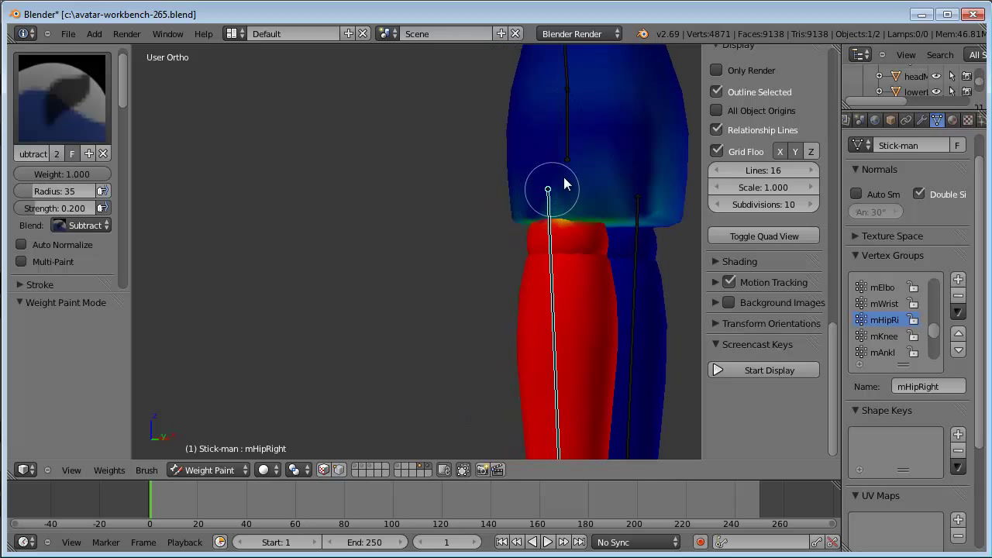
pyautogui.moveTo(564, 177); pyautogui.dragTo(582, 121, button='middle')
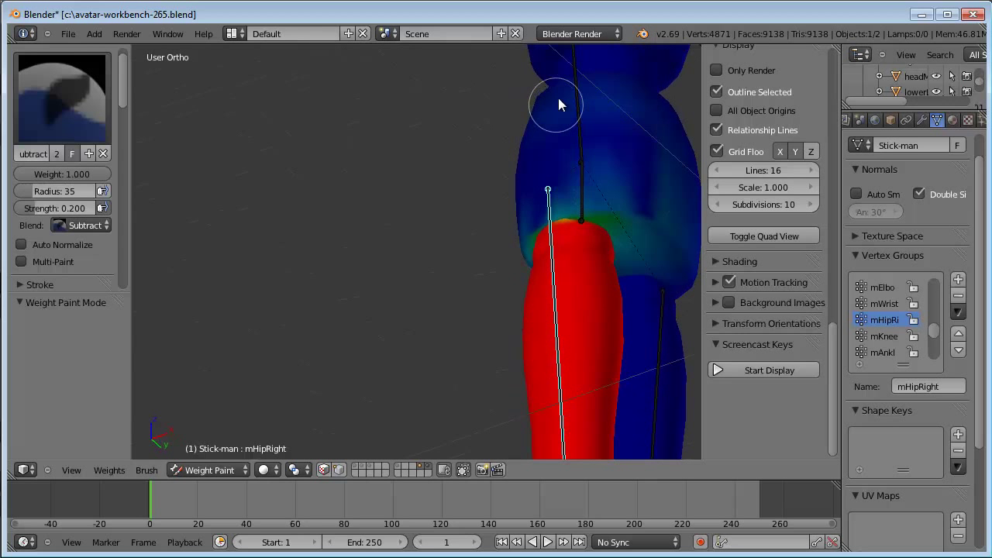
pyautogui.moveTo(625, 197)
pyautogui.mouseDown()
pyautogui.moveTo(623, 217)
pyautogui.moveTo(538, 215)
pyautogui.mouseUp()
pyautogui.moveTo(538, 214)
pyautogui.mouseDown(button='middle')
pyautogui.moveTo(597, 186)
pyautogui.moveTo(636, 200)
pyautogui.mouseUp(button='middle')
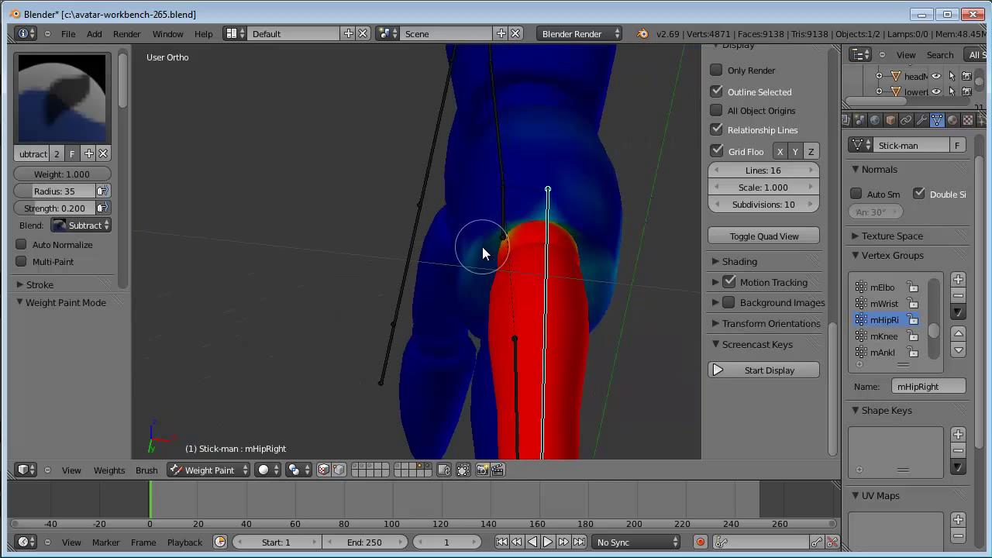
pyautogui.moveTo(515, 232)
pyautogui.mouseDown(button='middle')
pyautogui.moveTo(547, 195)
pyautogui.moveTo(524, 214)
pyautogui.mouseUp(button='middle')
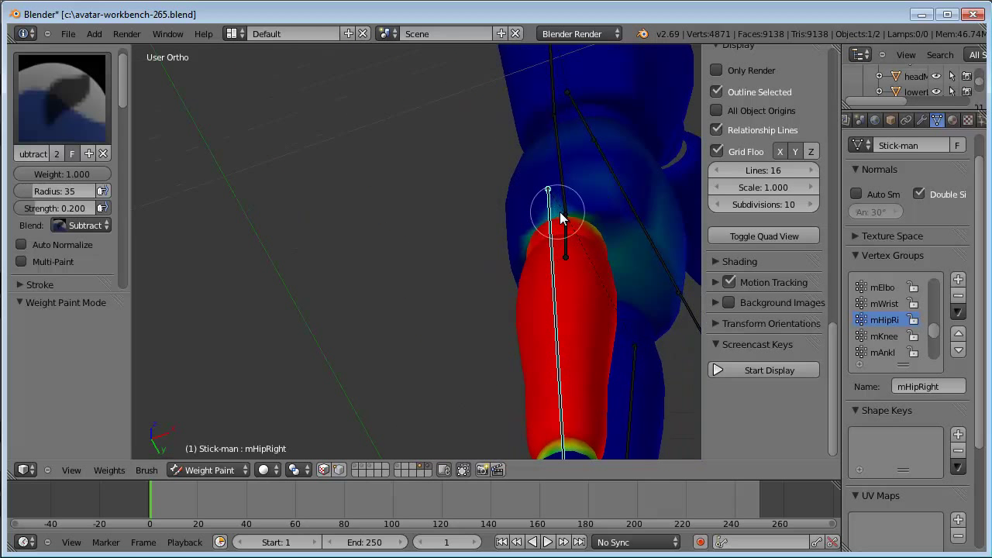
pyautogui.moveTo(557, 209)
pyautogui.mouseDown()
pyautogui.moveTo(542, 210)
pyautogui.moveTo(527, 234)
pyautogui.moveTo(543, 221)
pyautogui.moveTo(613, 218)
pyautogui.moveTo(583, 219)
pyautogui.mouseUp()
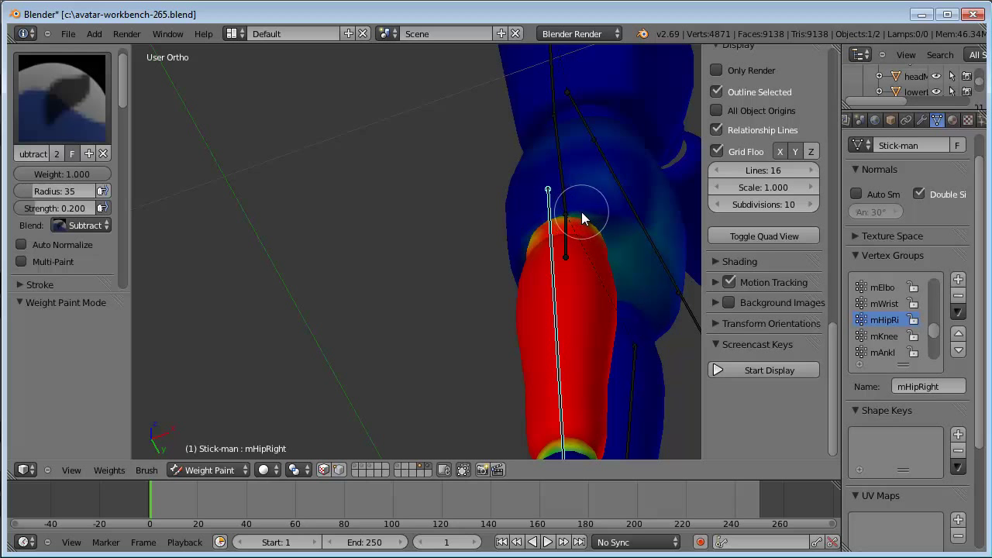
pyautogui.moveTo(632, 215)
pyautogui.mouseDown(button='middle')
pyautogui.moveTo(709, 272)
pyautogui.moveTo(709, 305)
pyautogui.mouseUp(button='middle')
# Paint fuller mHipRight weight onto the top of the right thigh with the Add brush, then reselect Subtract.
pyautogui.click(85, 108)
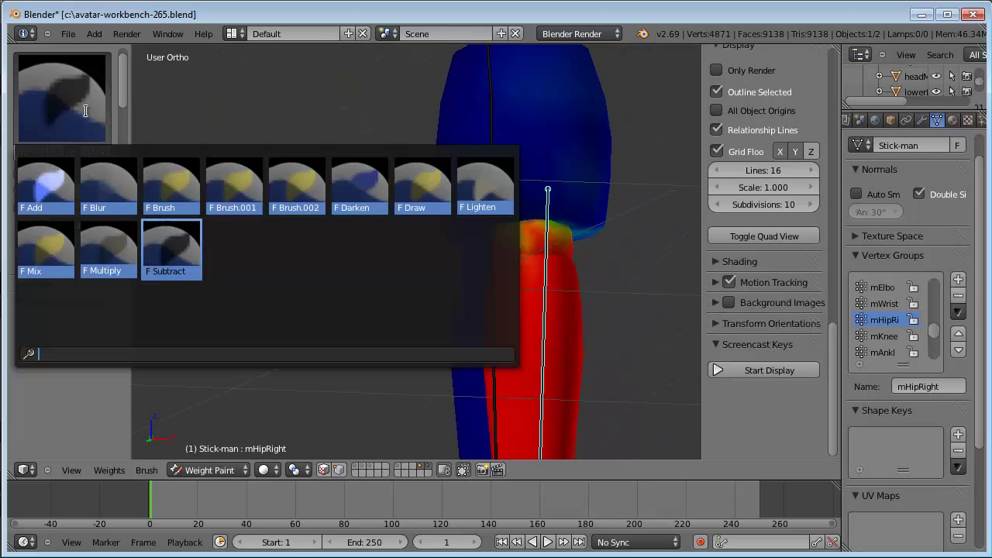
pyautogui.click(45, 186)
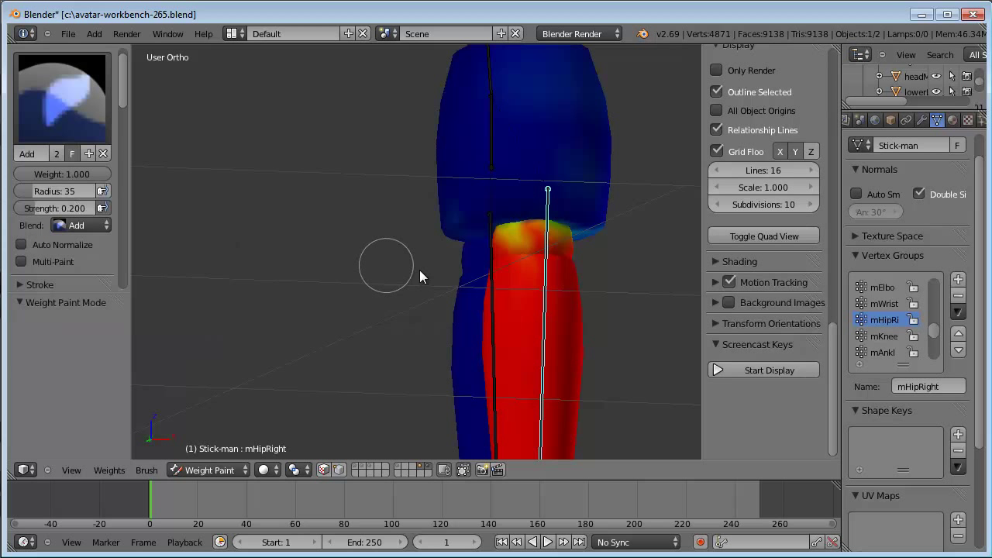
pyautogui.moveTo(603, 277); pyautogui.dragTo(679, 261, button='middle')
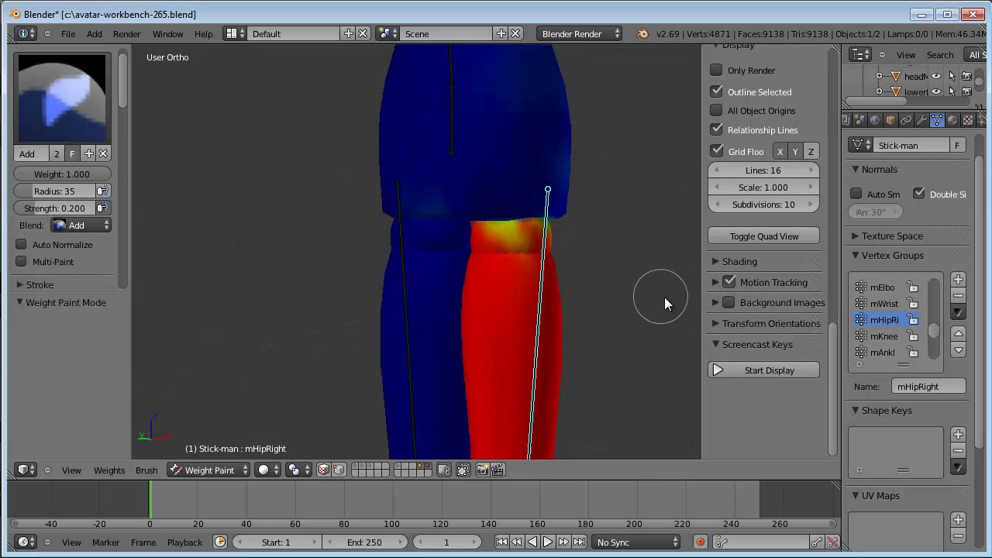
pyautogui.click(517, 231)
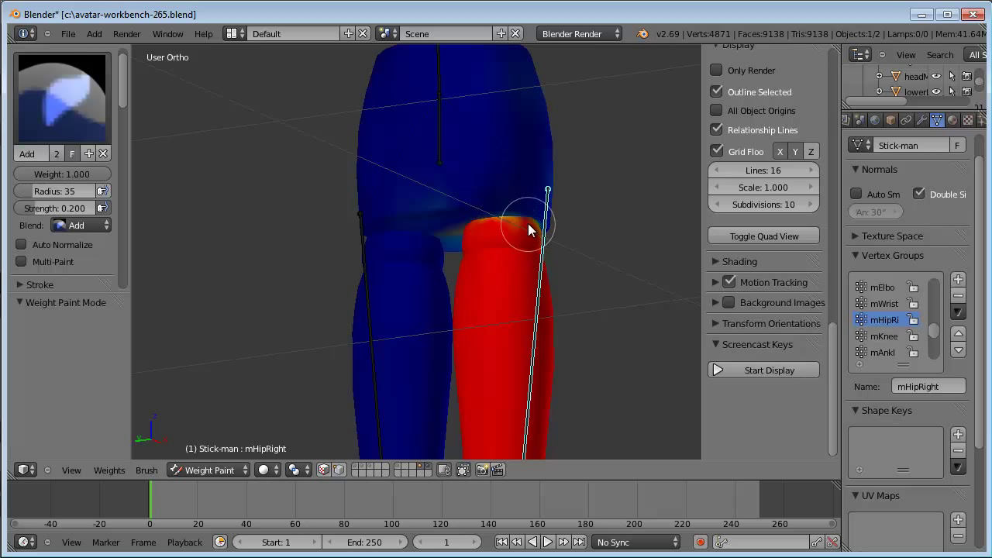
pyautogui.moveTo(591, 263)
pyautogui.mouseDown(button='middle')
pyautogui.moveTo(516, 250)
pyautogui.moveTo(548, 240)
pyautogui.mouseUp(button='middle')
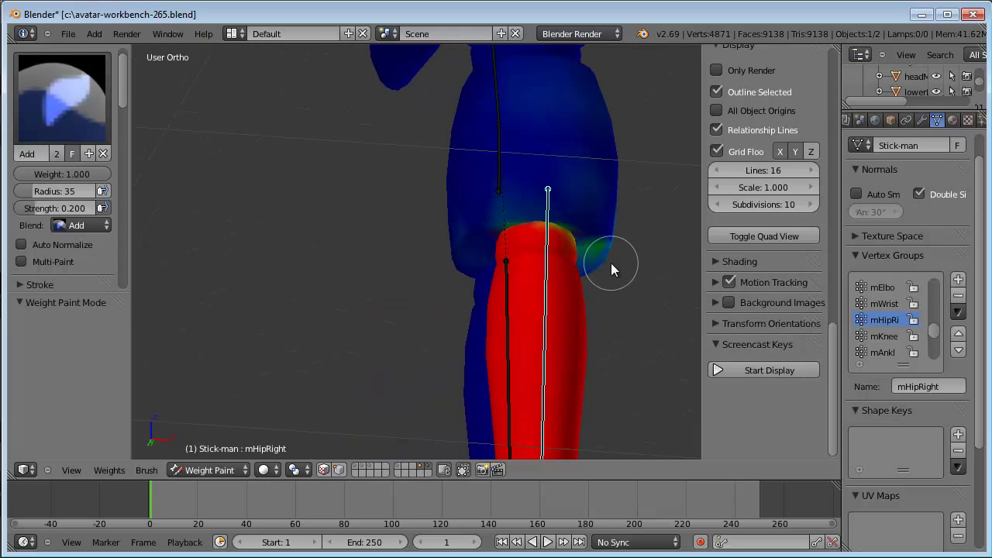
pyautogui.moveTo(609, 268); pyautogui.dragTo(565, 266, button='middle')
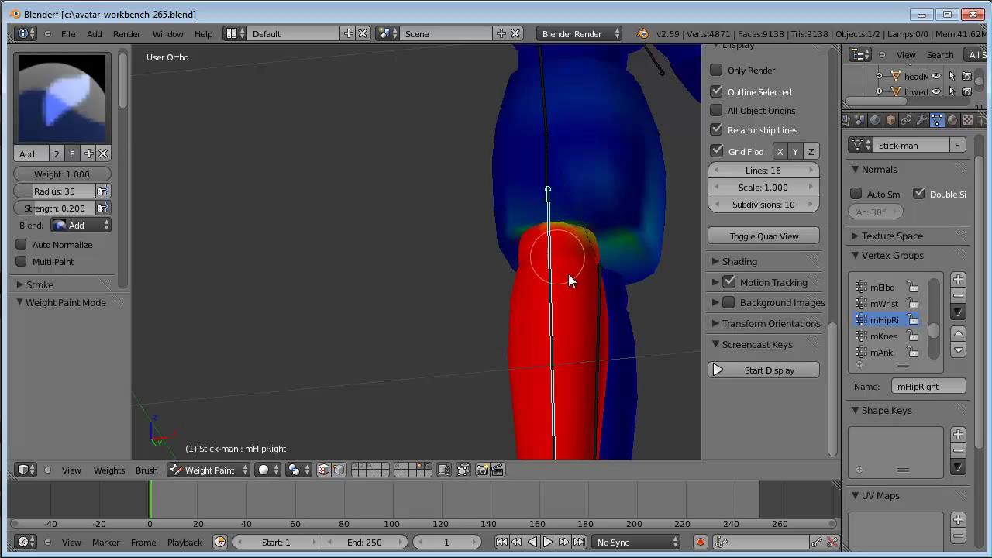
pyautogui.moveTo(623, 294)
pyautogui.mouseDown(button='middle')
pyautogui.moveTo(730, 310)
pyautogui.moveTo(595, 238)
pyautogui.moveTo(409, 193)
pyautogui.moveTo(554, 261)
pyautogui.mouseUp(button='middle')
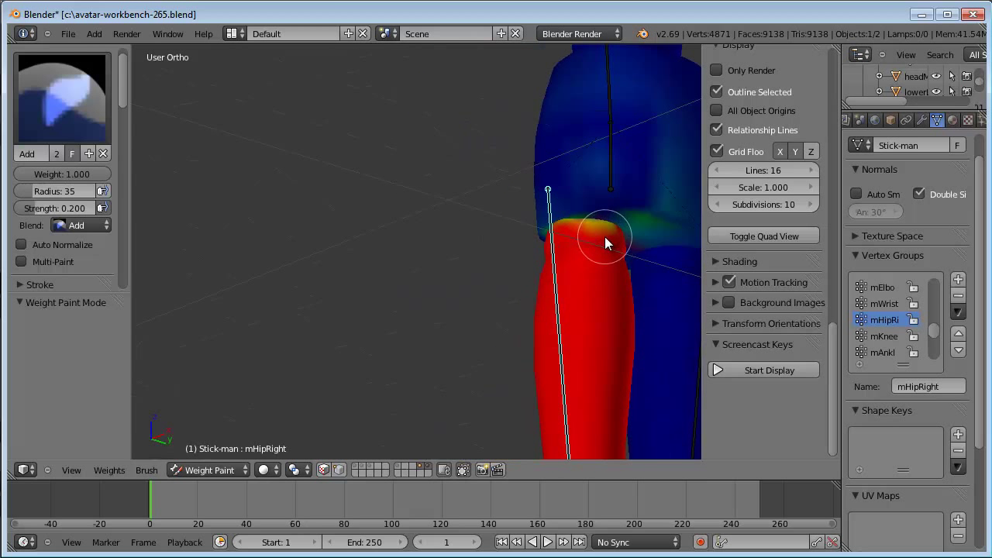
pyautogui.moveTo(605, 237); pyautogui.dragTo(576, 242)
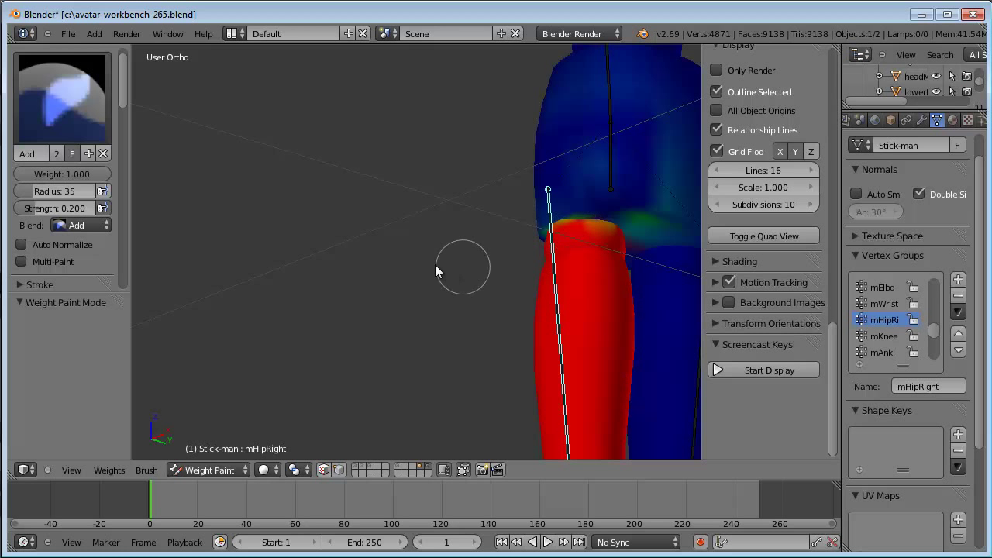
pyautogui.click(74, 109)
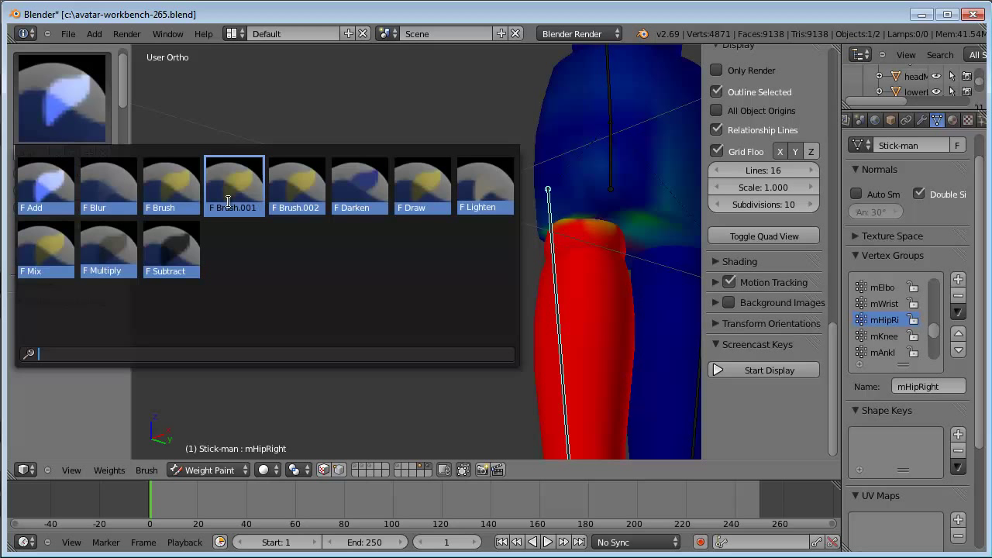
pyautogui.click(170, 259)
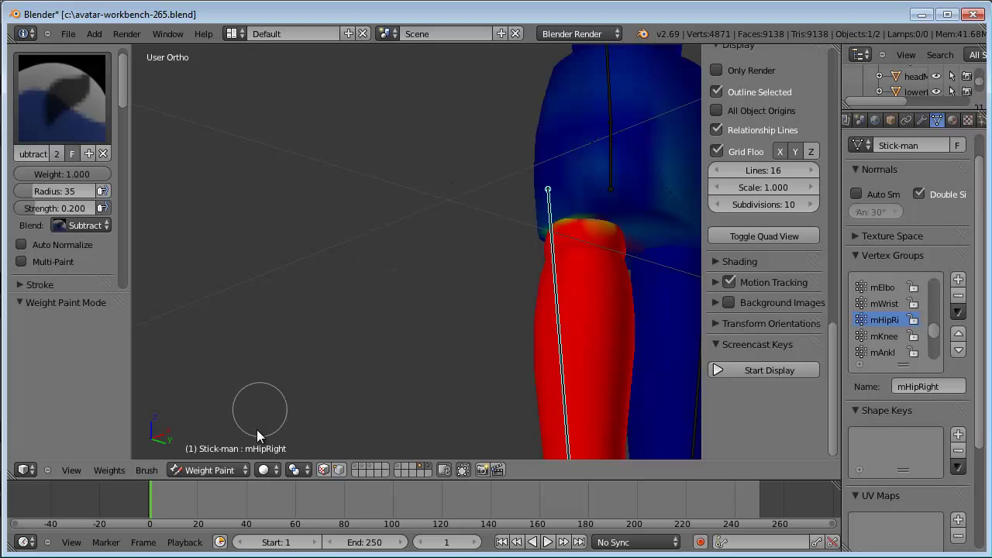
# Return the mesh to Object Mode and select the armature's right hip bone.
pyautogui.click(222, 475)
pyautogui.click(208, 456)
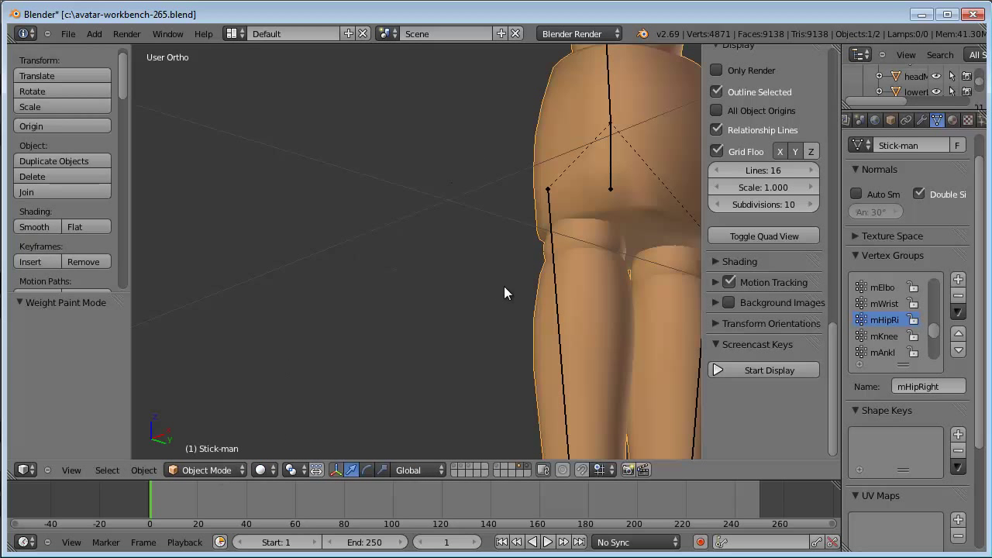
pyautogui.moveTo(656, 303); pyautogui.dragTo(582, 341, button='middle')
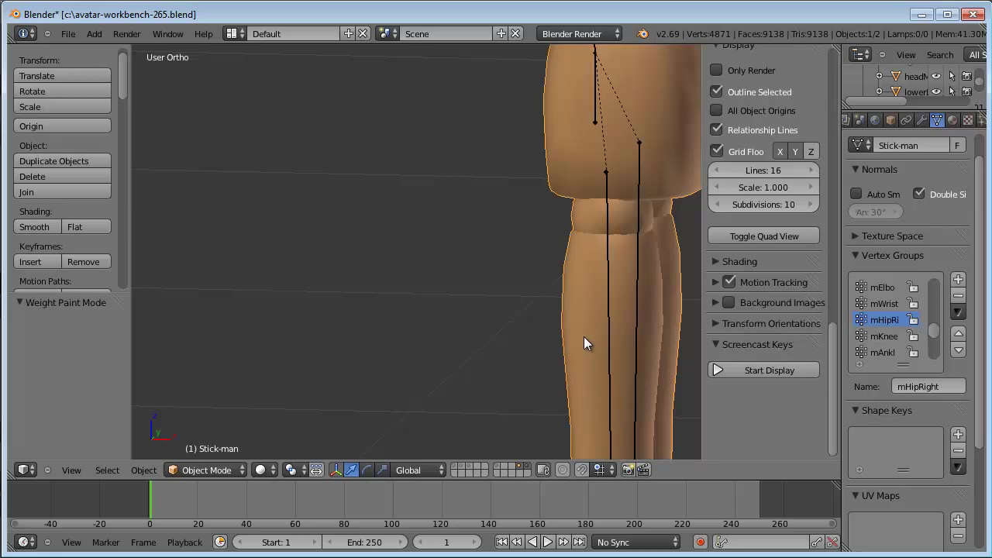
pyautogui.rightClick(610, 265)
pyautogui.moveTo(580, 294)
pyautogui.mouseDown(button='middle')
pyautogui.moveTo(607, 303)
pyautogui.moveTo(463, 421)
pyautogui.mouseUp(button='middle')
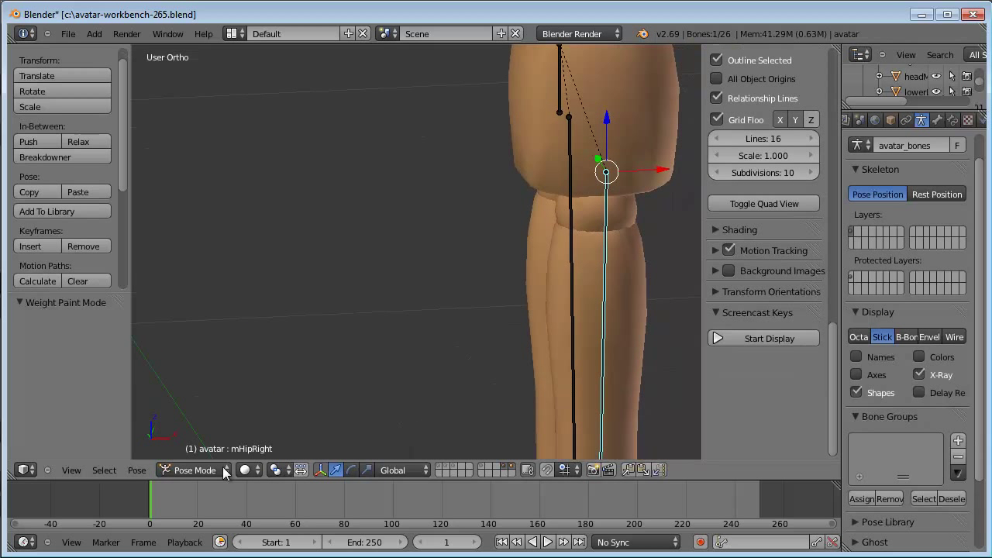
pyautogui.scroll(-4, 636, 281)
pyautogui.scroll(-1, 589, 302)
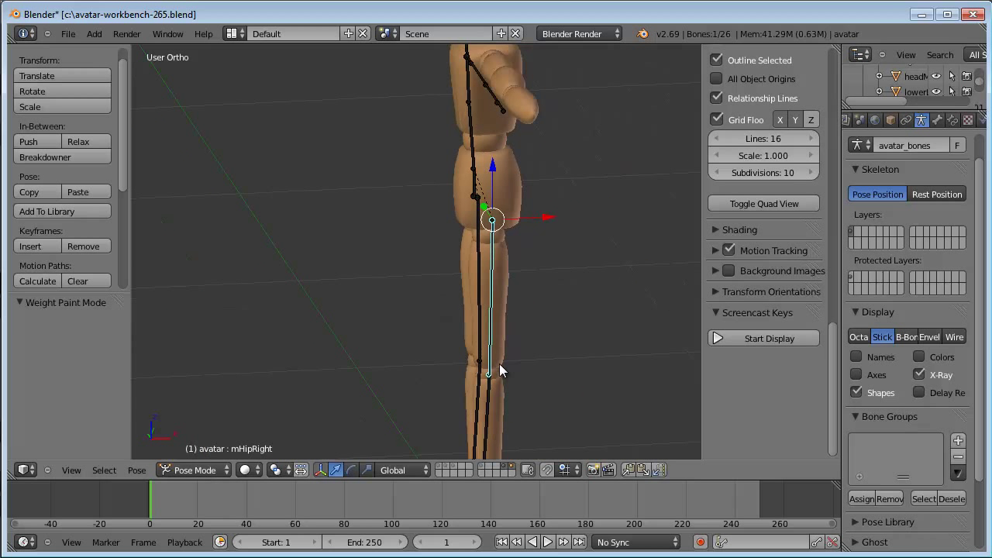
# Test-rotate mHipRight around Y back to upright, then reselect the Stick-man mesh.
pyautogui.press('r')
pyautogui.press('y')
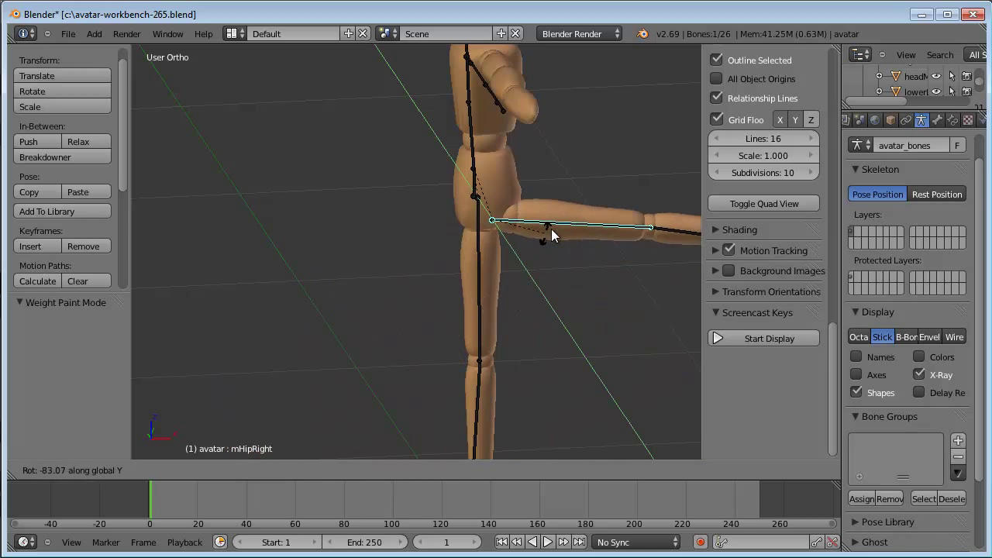
pyautogui.click(495, 258)
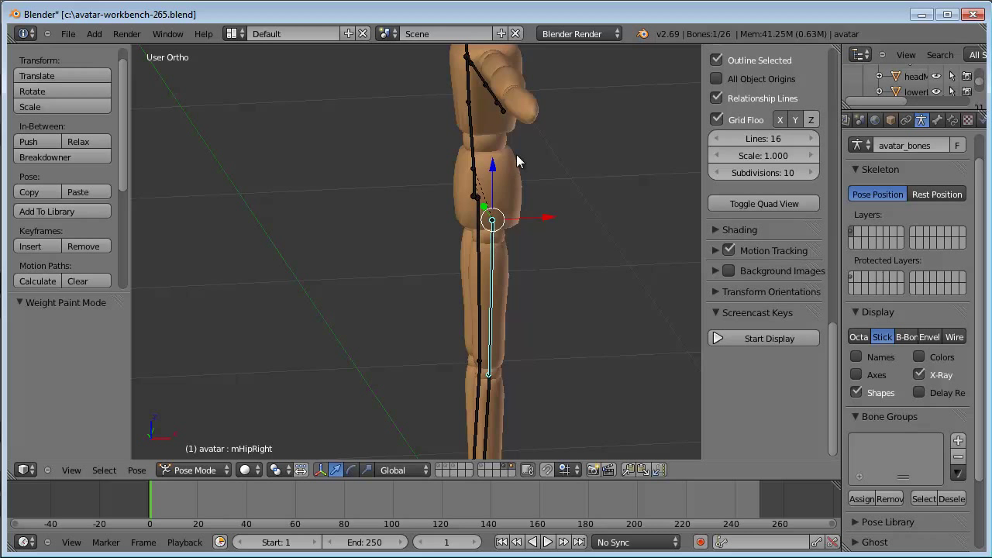
pyautogui.moveTo(517, 154); pyautogui.dragTo(298, 373, button='middle')
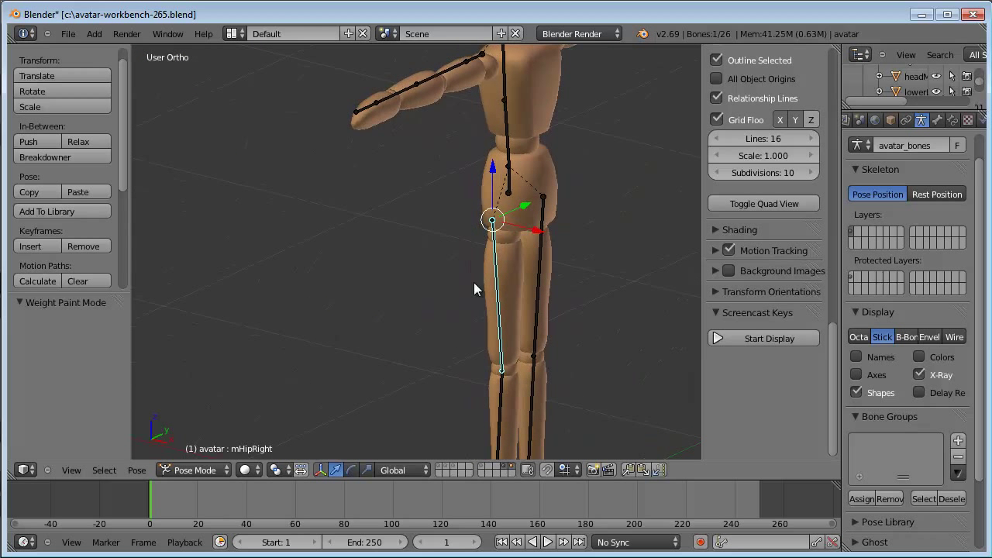
pyautogui.rightClick(526, 175)
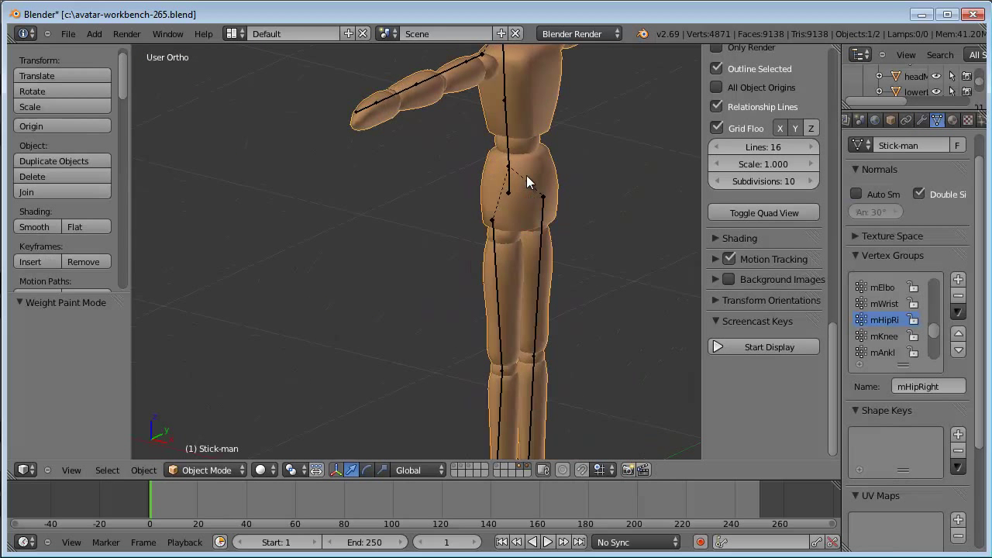
# Return to Weight Paint and subtract some mHipRight weight near the top of the thigh.
pyautogui.click(236, 472)
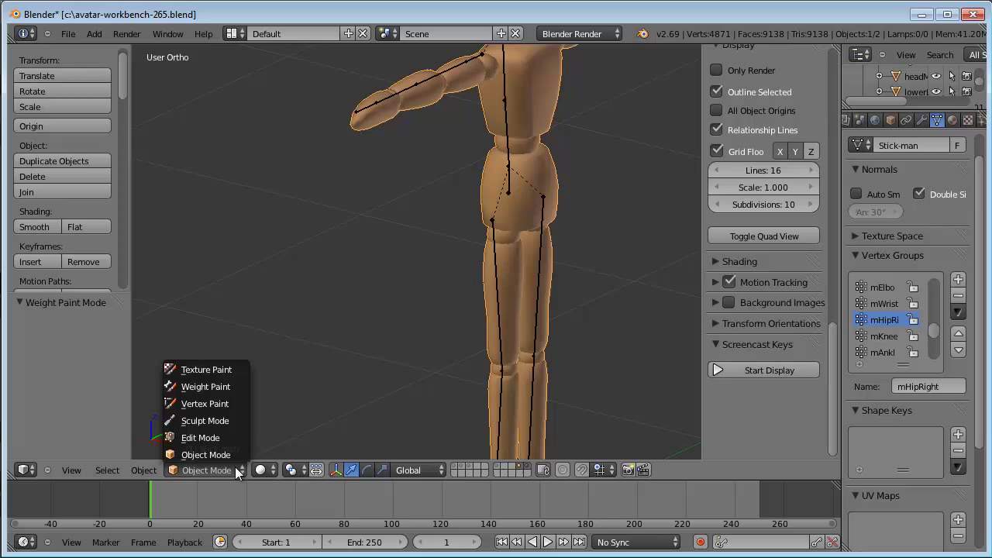
pyautogui.click(224, 387)
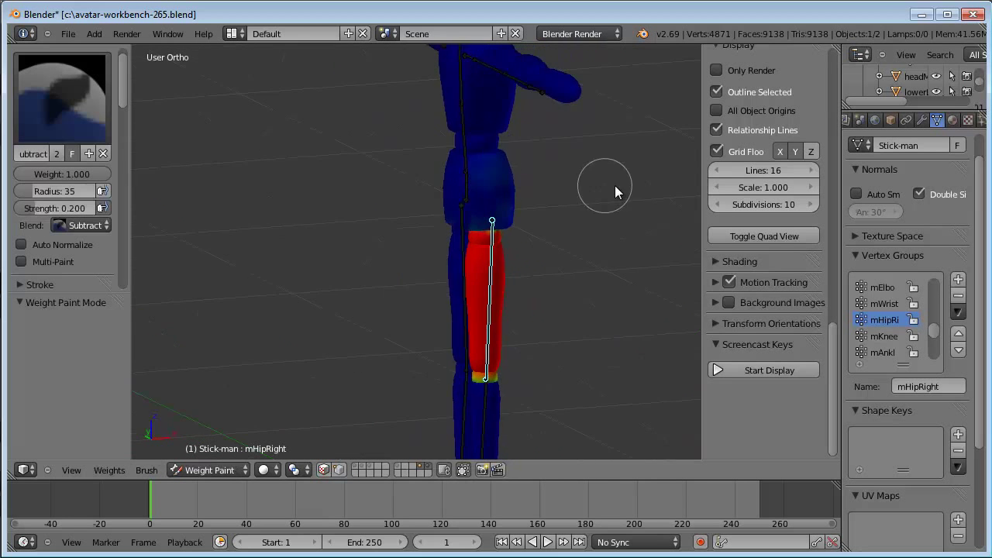
pyautogui.moveTo(615, 191)
pyautogui.mouseDown(button='middle')
pyautogui.moveTo(527, 194)
pyautogui.moveTo(458, 215)
pyautogui.moveTo(432, 181)
pyautogui.moveTo(473, 193)
pyautogui.mouseUp(button='middle')
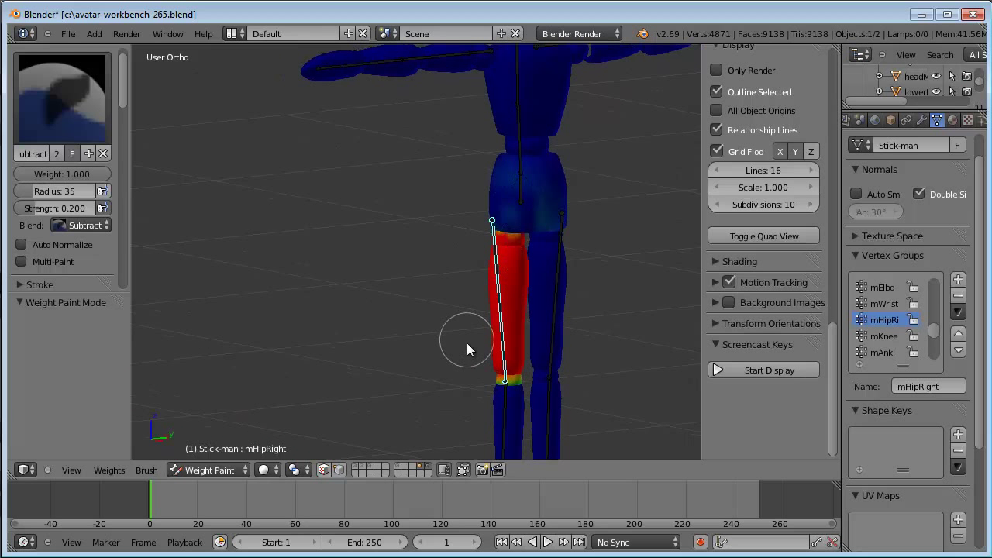
pyautogui.moveTo(522, 310); pyautogui.dragTo(494, 253)
pyautogui.click(221, 471)
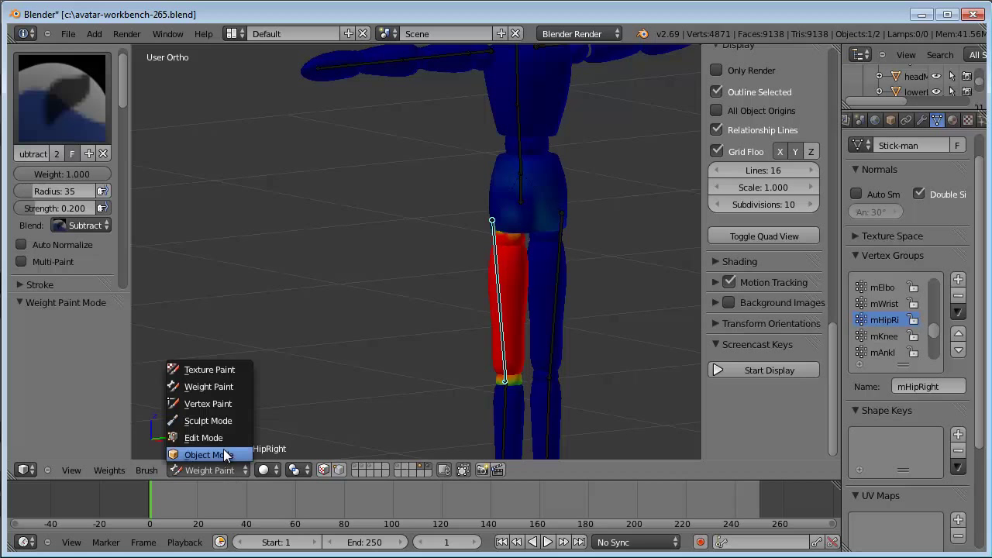
# In Edit Mode, select the whole pelvis piece with L and show its vertex weights in the N panel.
pyautogui.click(203, 438)
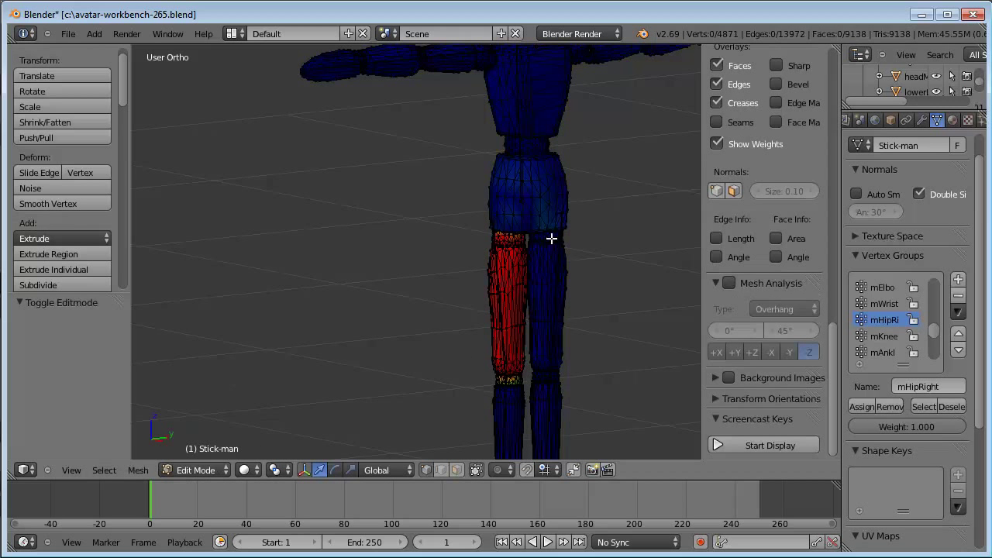
pyautogui.moveTo(542, 210)
pyautogui.mouseDown(button='middle')
pyautogui.moveTo(589, 213)
pyautogui.moveTo(555, 211)
pyautogui.mouseUp(button='middle')
pyautogui.click(533, 198)
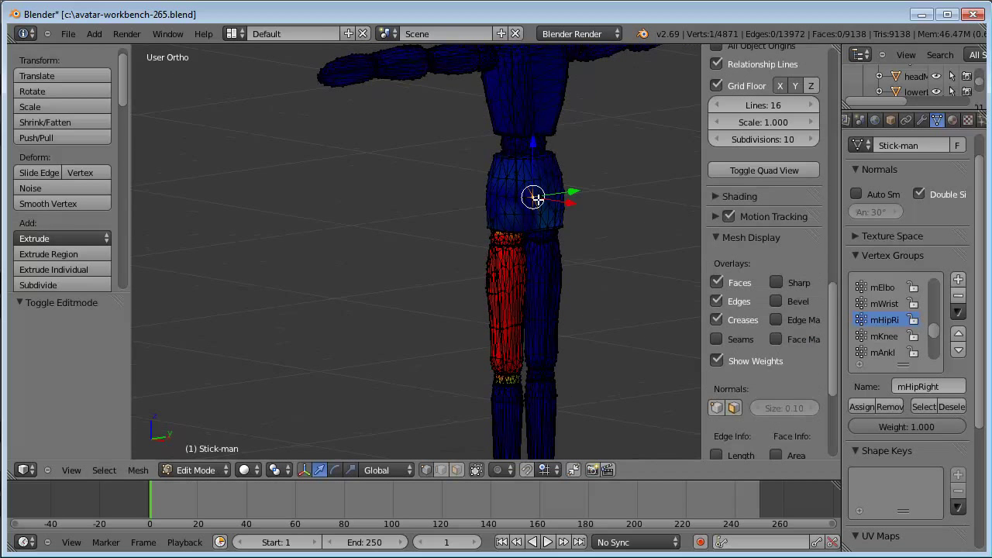
pyautogui.press('l')
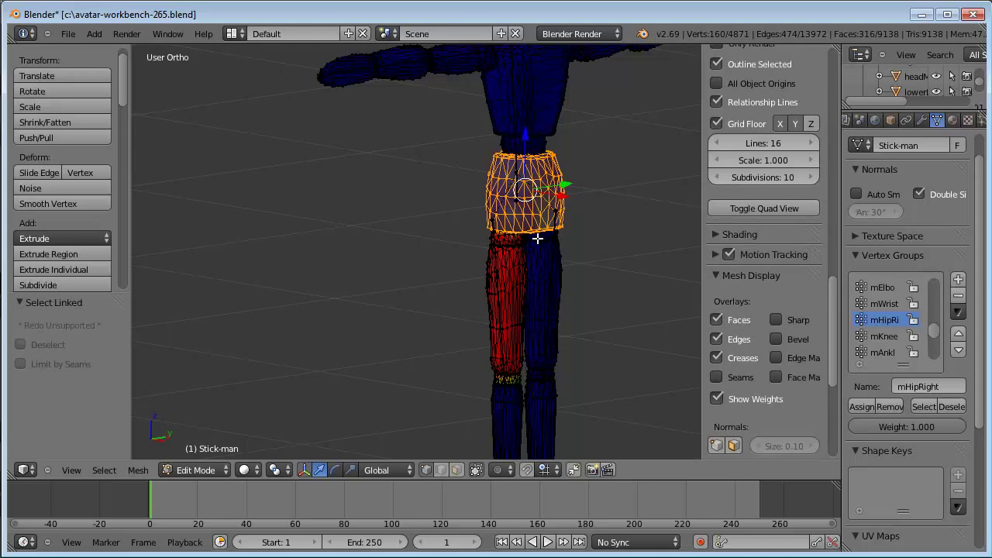
pyautogui.moveTo(537, 239)
pyautogui.mouseDown(button='middle')
pyautogui.moveTo(604, 197)
pyautogui.moveTo(694, 197)
pyautogui.moveTo(532, 188)
pyautogui.moveTo(533, 207)
pyautogui.moveTo(607, 152)
pyautogui.moveTo(581, 186)
pyautogui.moveTo(432, 204)
pyautogui.moveTo(521, 214)
pyautogui.mouseUp(button='middle')
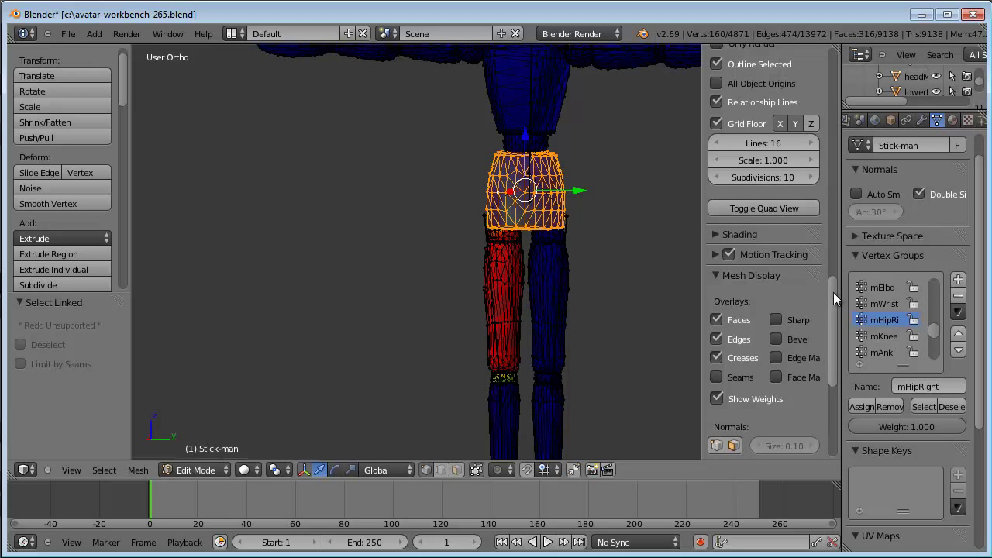
pyautogui.moveTo(833, 292); pyautogui.dragTo(814, 134)
pyautogui.scroll(3, 814, 133)
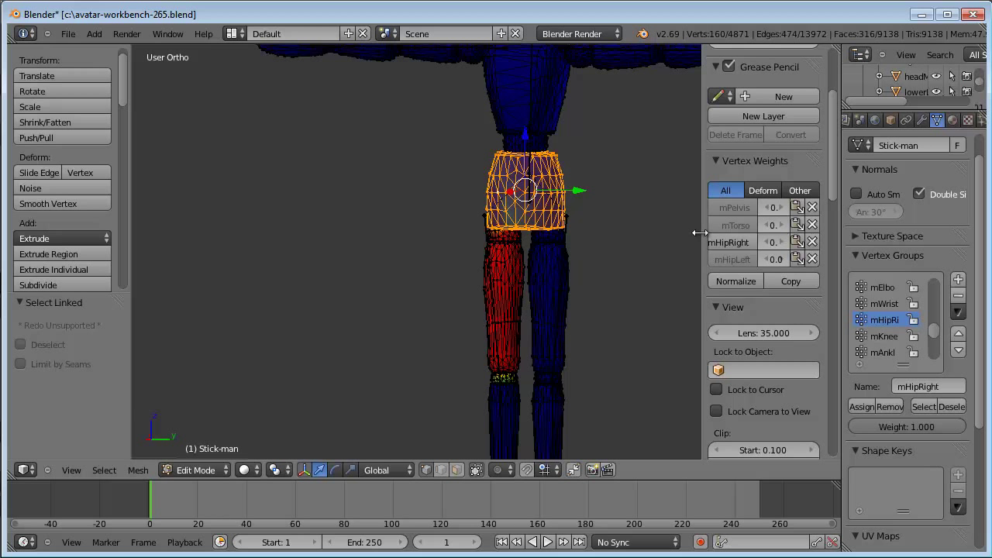
# Widen the sidebar and set the pelvis piece's mHipLeft weight to 0.000.
pyautogui.moveTo(699, 232); pyautogui.dragTo(636, 232)
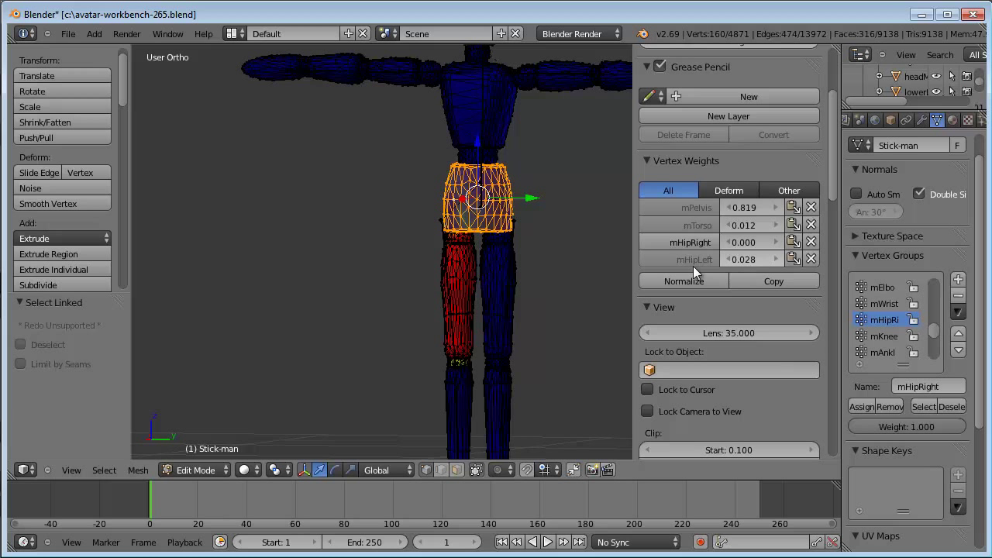
pyautogui.click(745, 260)
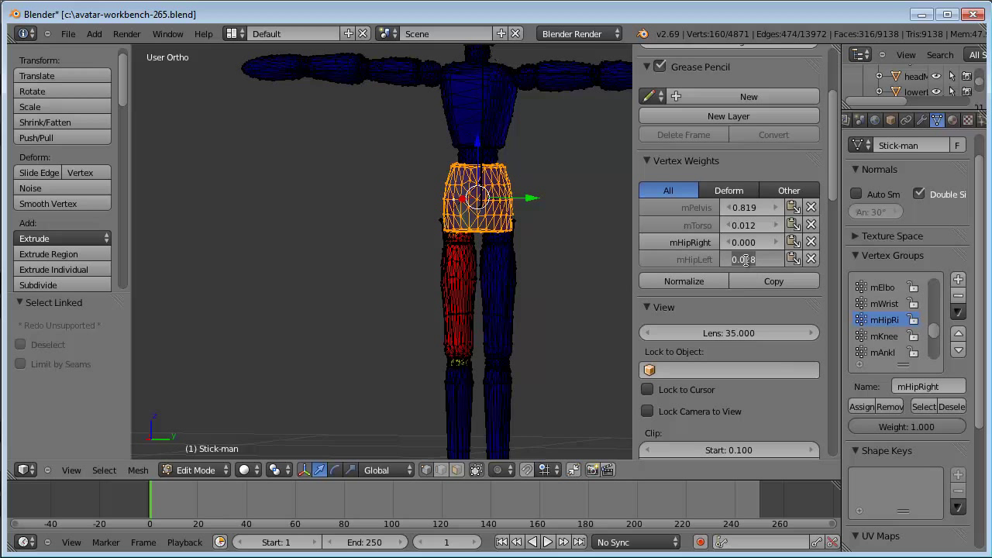
pyautogui.write('0')
pyautogui.press('Tab')
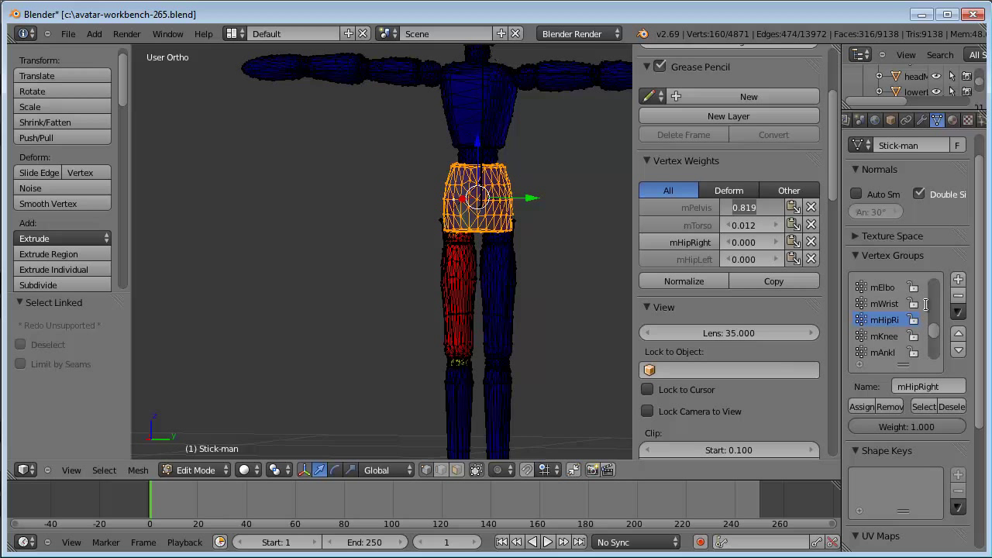
pyautogui.click(935, 295)
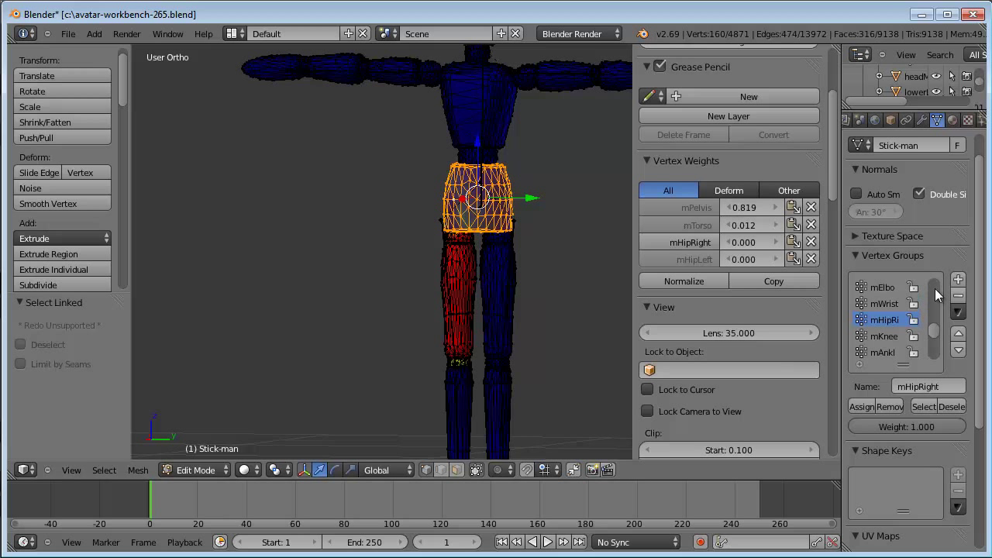
# Make mPelvis the active group and set weights mPelvis 1, mTorso 0, mHipRight 0.
pyautogui.click(859, 364)
pyautogui.write('lvis')
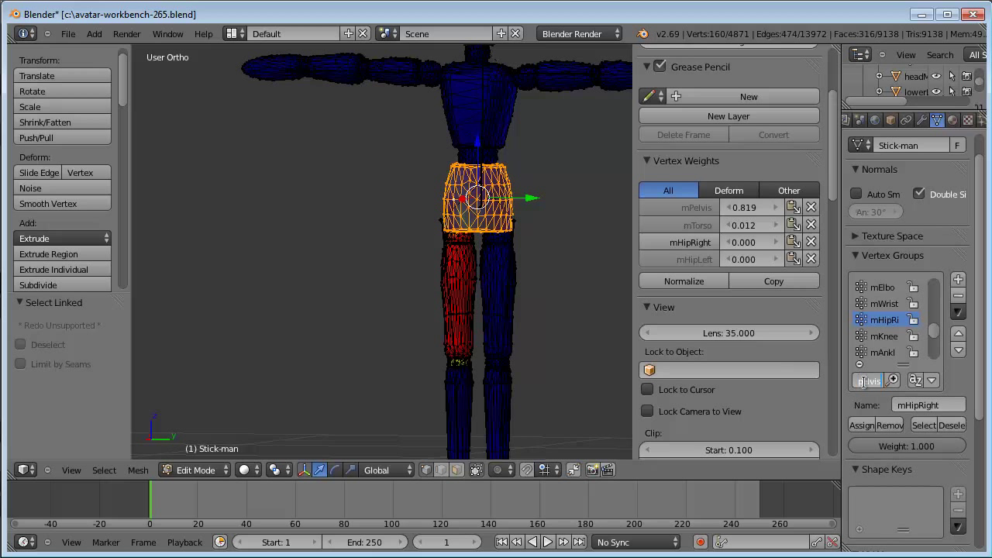
pyautogui.press('Return')
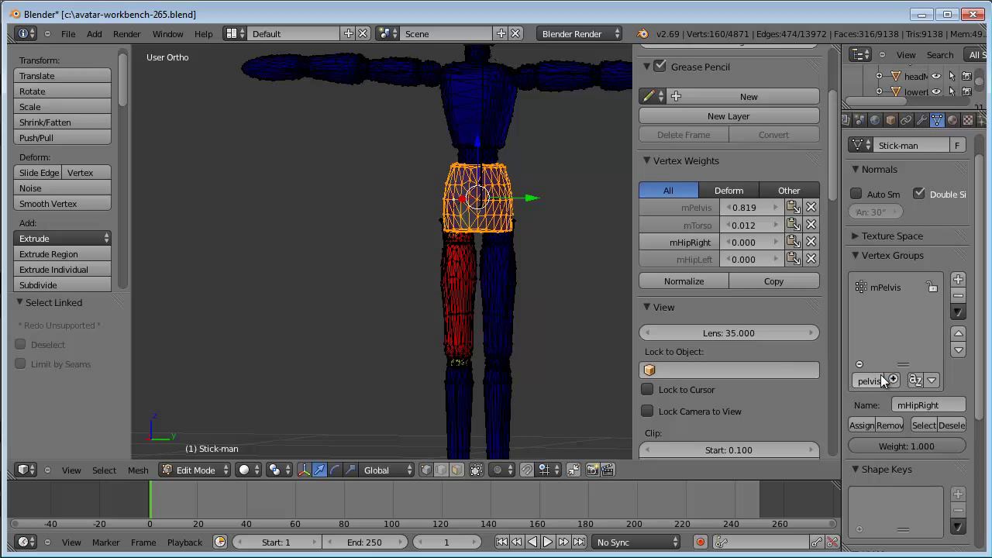
pyautogui.click(883, 287)
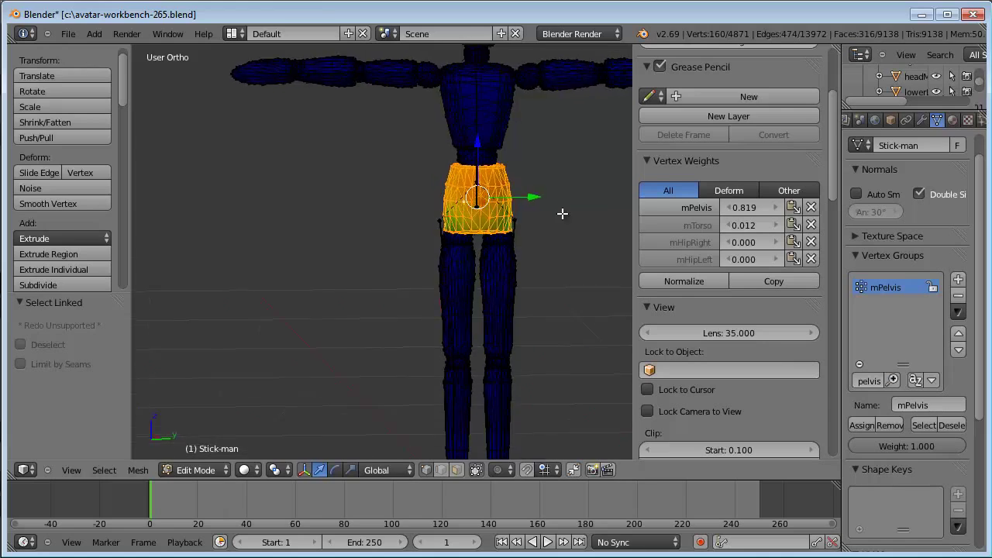
pyautogui.moveTo(563, 213)
pyautogui.mouseDown(button='middle')
pyautogui.moveTo(332, 243)
pyautogui.moveTo(441, 203)
pyautogui.moveTo(481, 208)
pyautogui.mouseUp(button='middle')
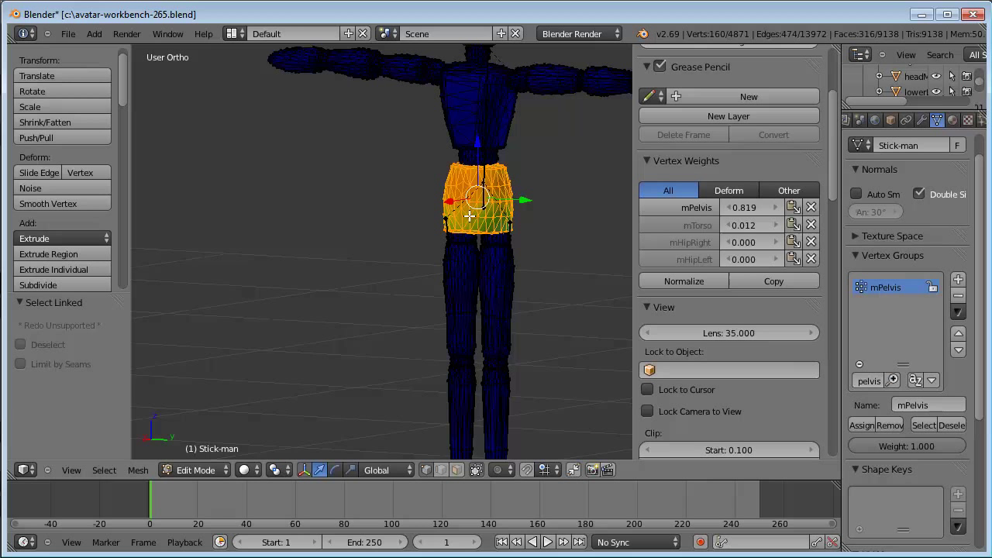
pyautogui.click(743, 209)
pyautogui.write('1')
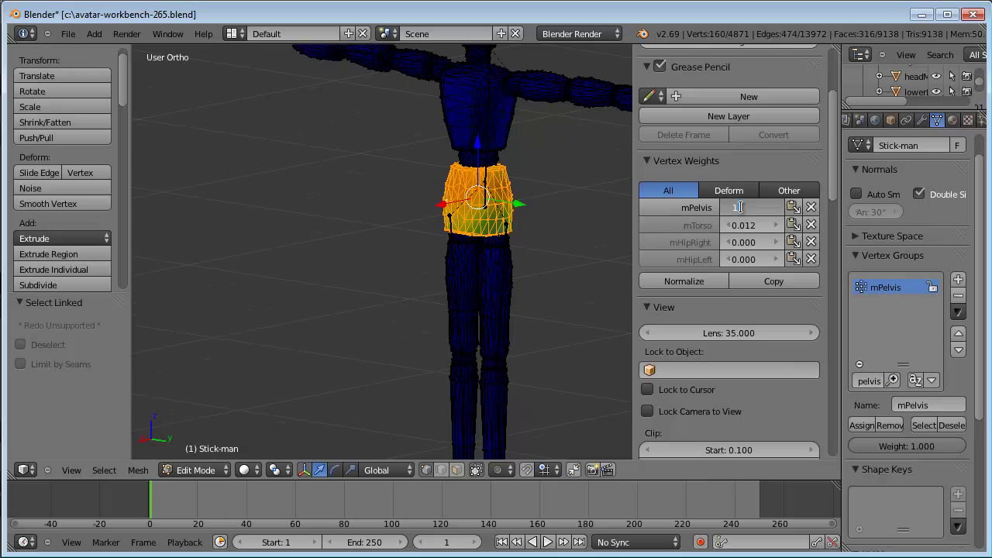
pyautogui.press('Tab')
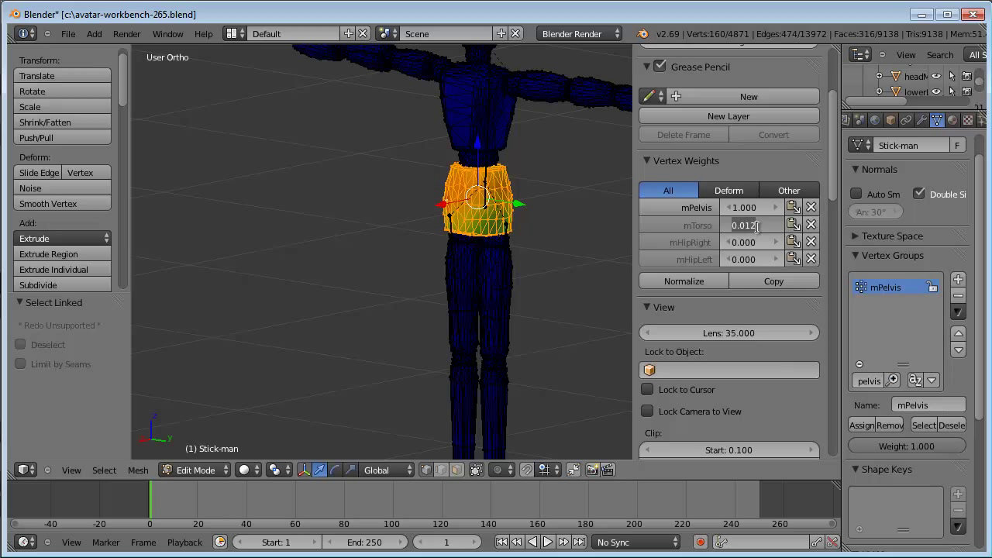
pyautogui.write('0')
pyautogui.press('Tab')
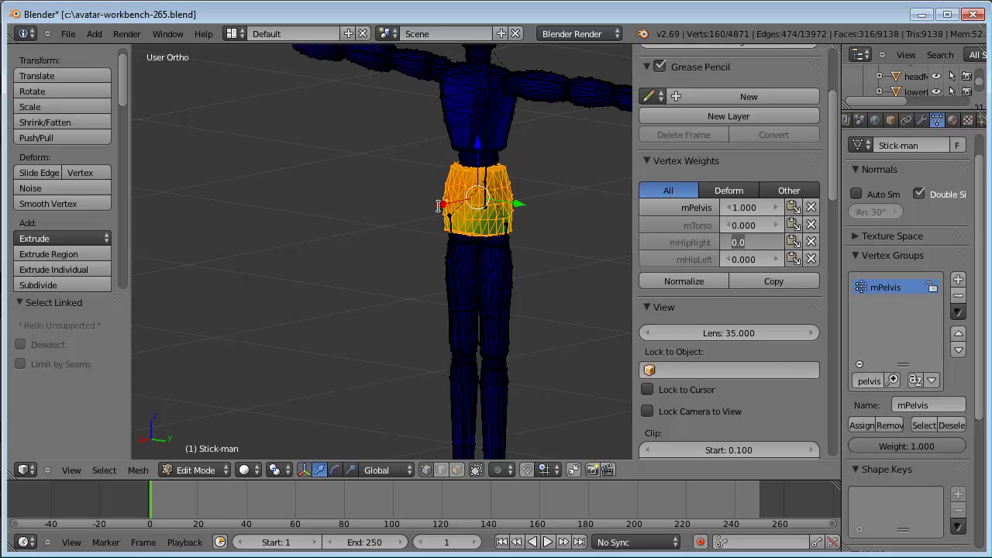
pyautogui.press('Return')
# Zoom in and centre the view on the pelvis, then deselect all vertices.
pyautogui.moveTo(520, 240); pyautogui.dragTo(410, 215, button='middle')
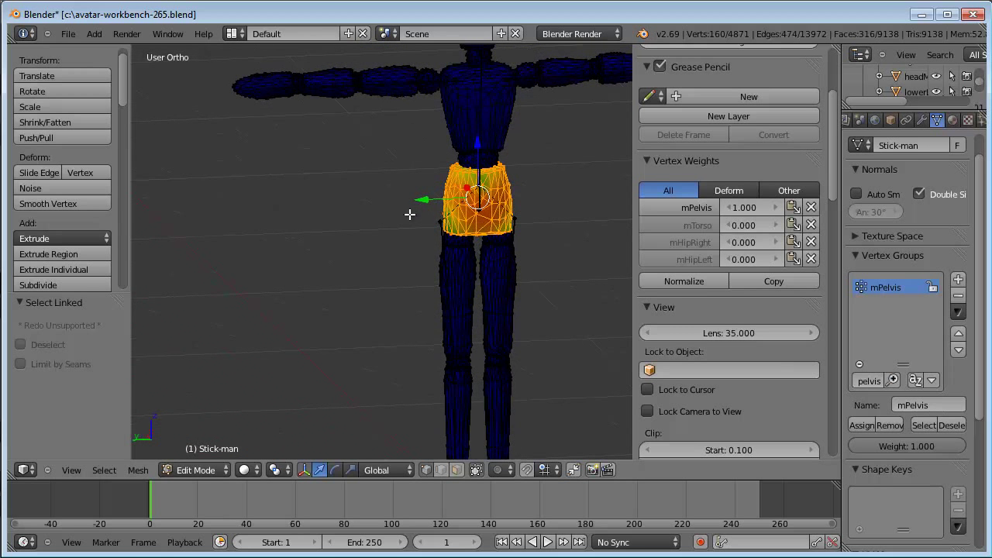
pyautogui.scroll(2, 454, 215)
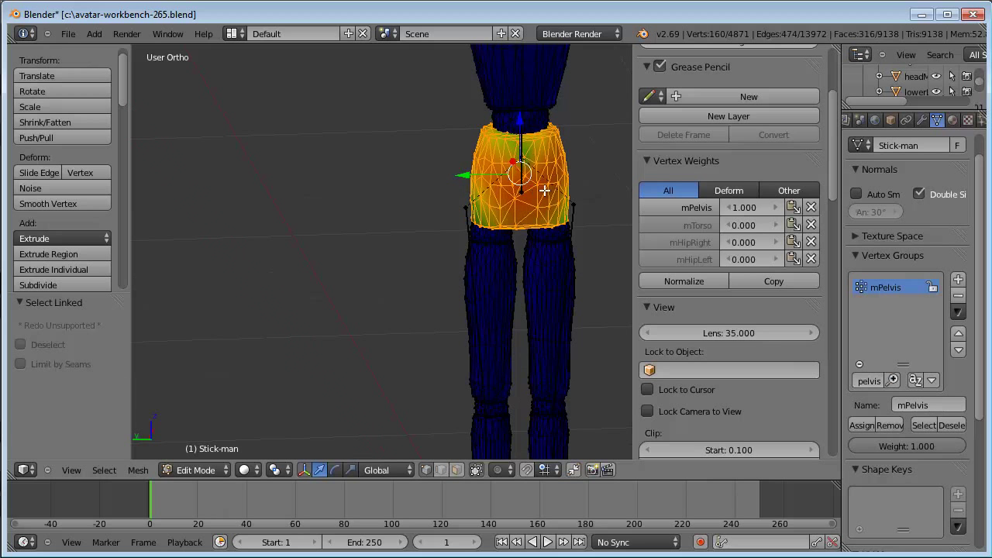
pyautogui.scroll(1, 545, 190)
pyautogui.scroll(2, 504, 217)
pyautogui.scroll(-1, 496, 209)
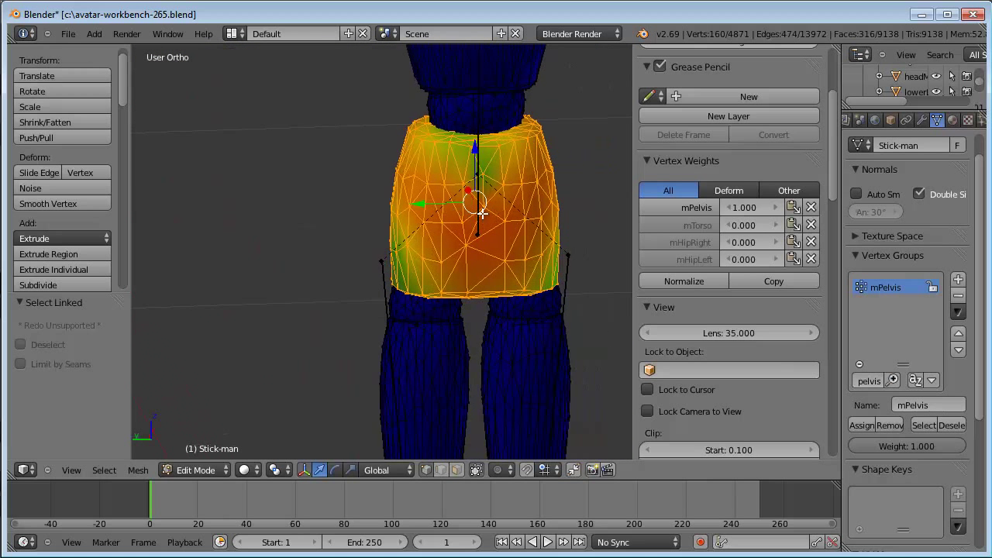
pyautogui.keyDown('shift'); pyautogui.moveTo(482, 212); pyautogui.dragTo(464, 214, button='middle'); pyautogui.keyUp('shift')
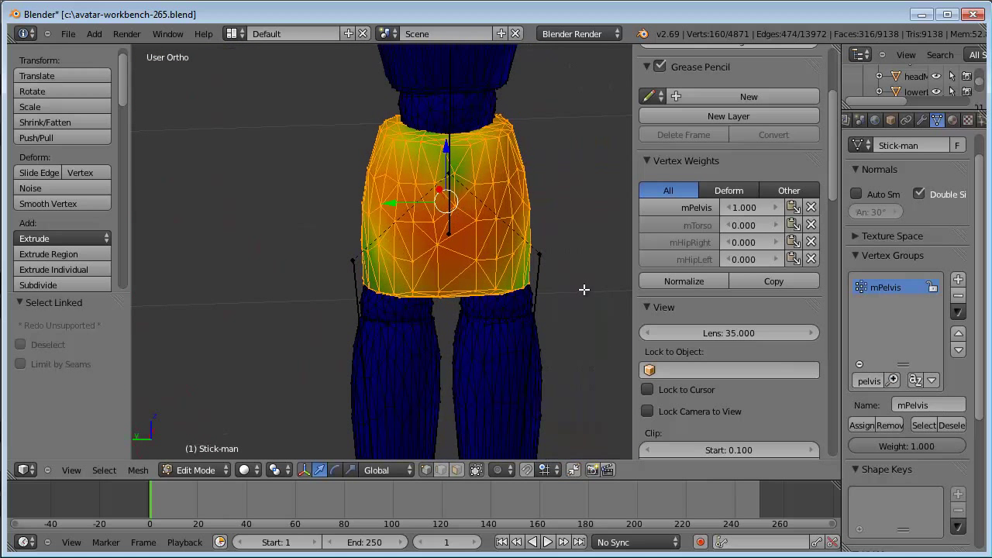
pyautogui.press('a')
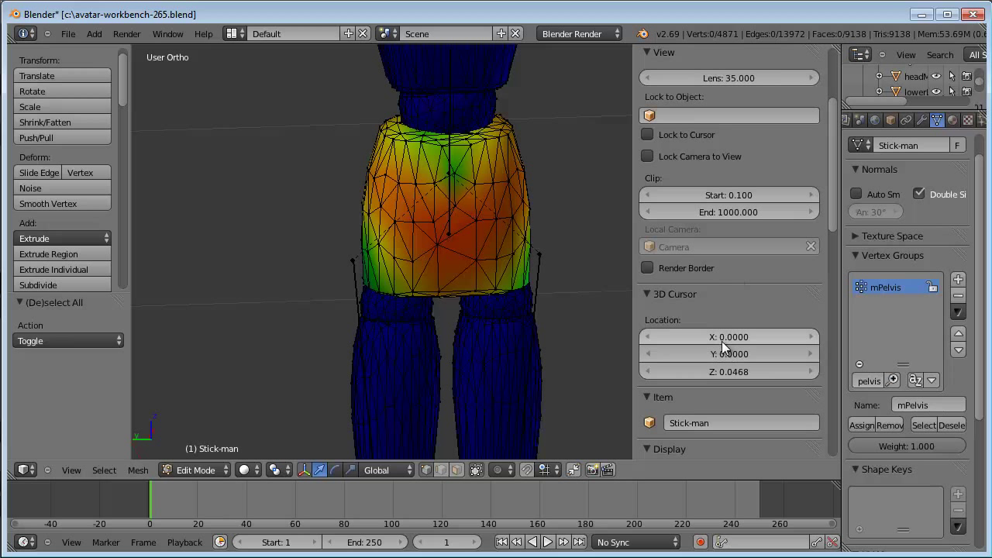
# Select the linked pelvis piece, invert the selection and hide everything else.
pyautogui.scroll(3, 711, 204)
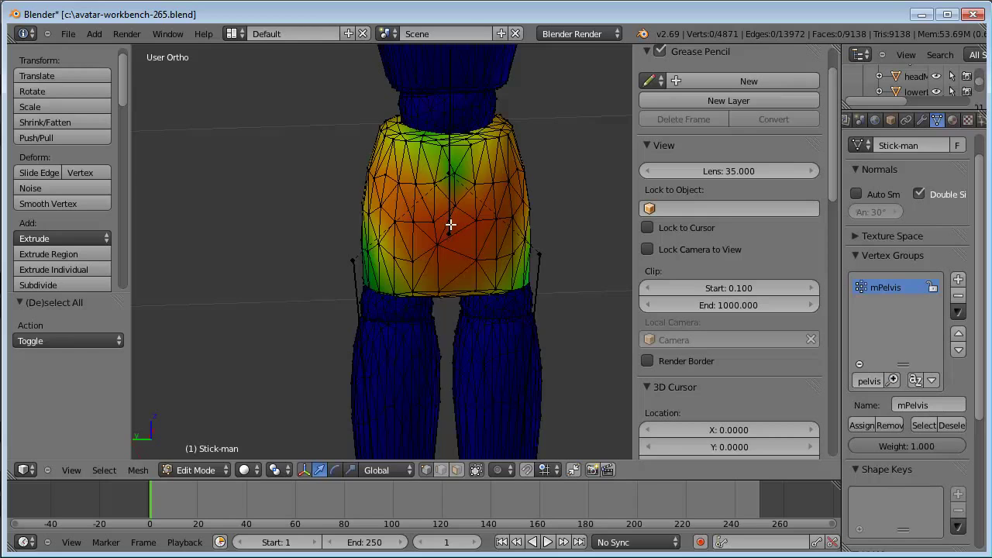
pyautogui.moveTo(450, 224)
pyautogui.mouseDown(button='middle')
pyautogui.moveTo(567, 211)
pyautogui.moveTo(405, 217)
pyautogui.mouseUp(button='middle')
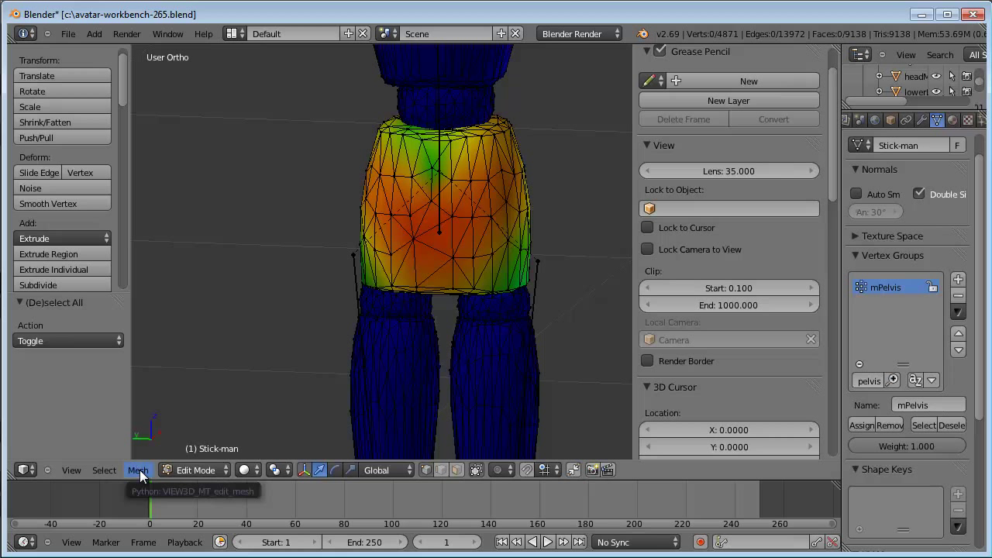
pyautogui.rightClick(452, 217)
pyautogui.press('l')
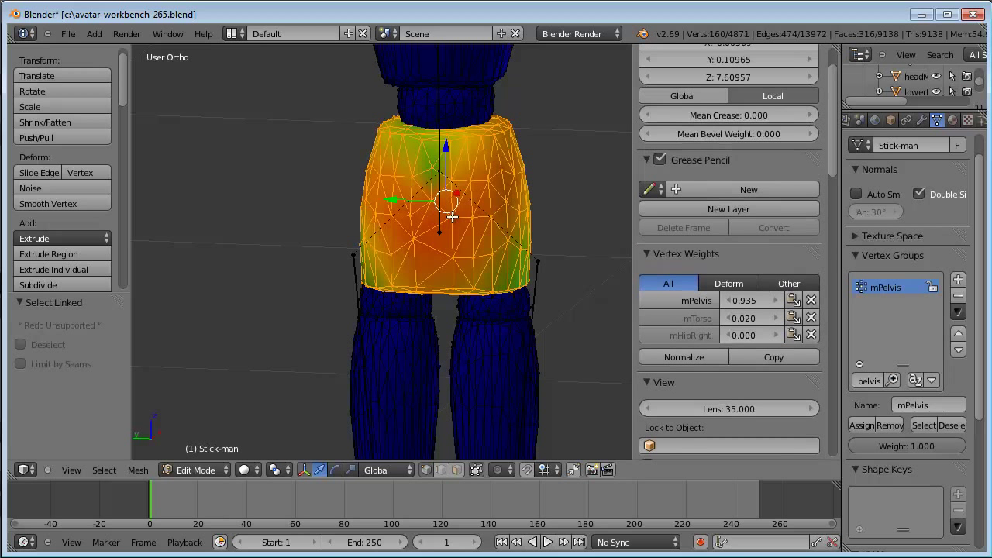
pyautogui.hotkey('ctrl', 'i')
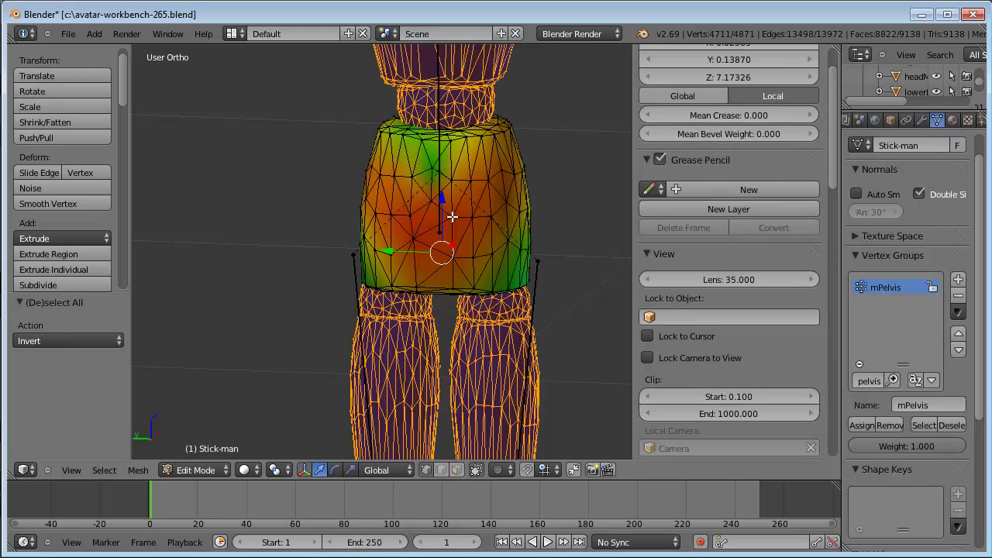
pyautogui.press('h')
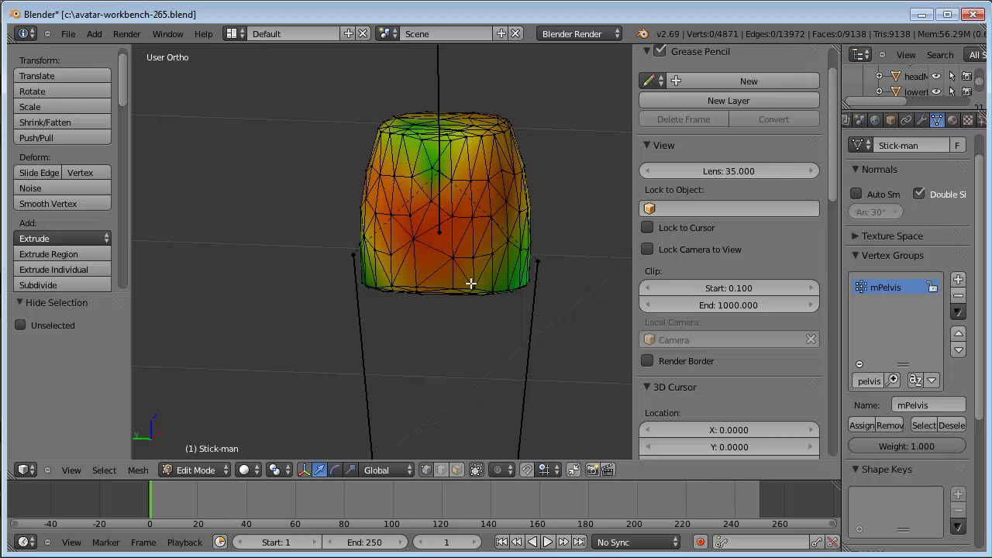
pyautogui.moveTo(470, 284); pyautogui.dragTo(393, 319, button='middle')
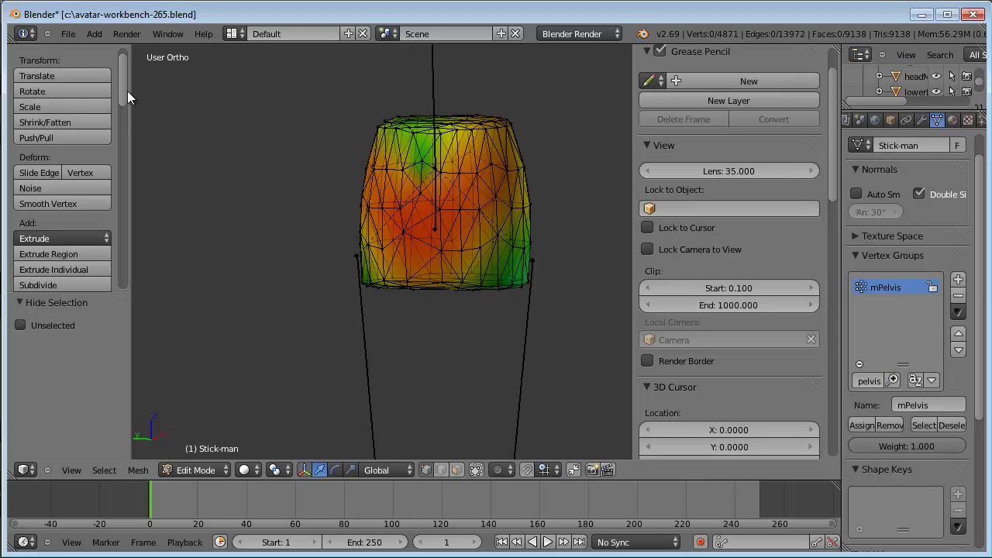
# Check the pelvis weights in Weight Paint mode, then return to Object Mode showing the full figure.
pyautogui.click(202, 467)
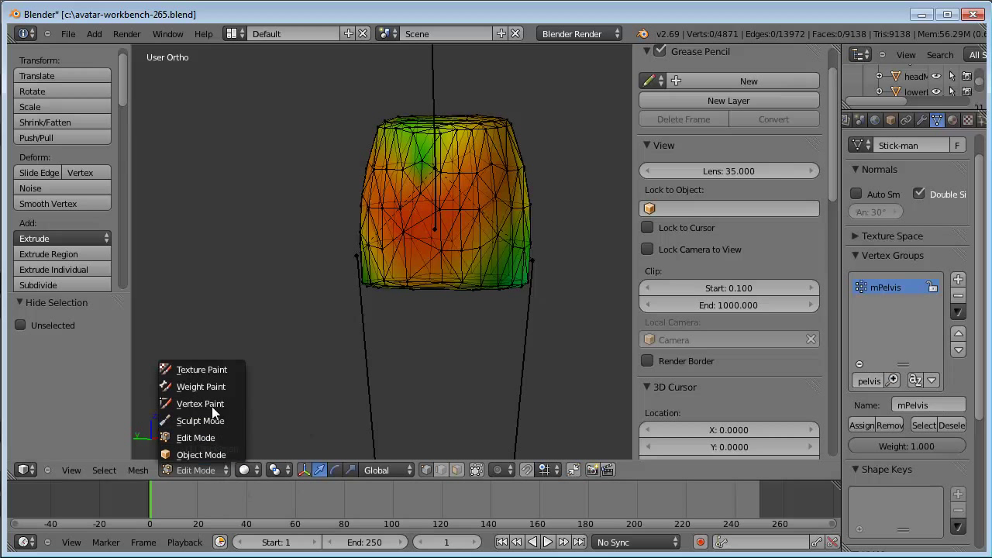
pyautogui.click(210, 387)
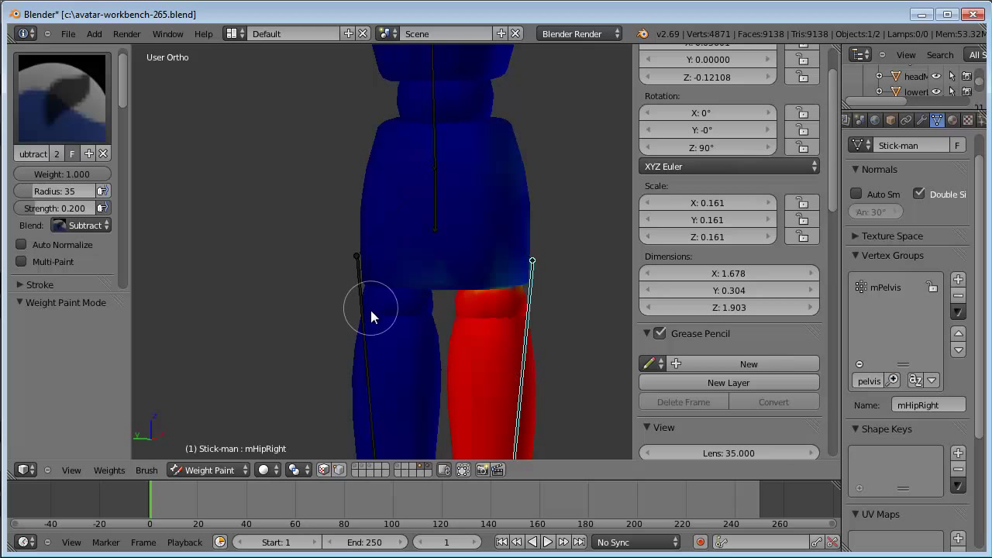
pyautogui.click(226, 470)
pyautogui.click(220, 457)
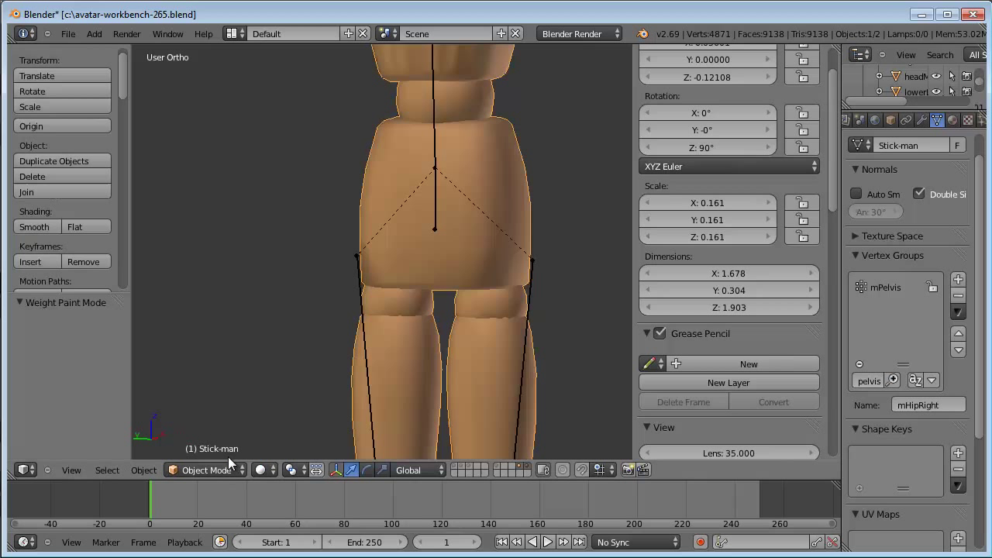
pyautogui.scroll(-3, 383, 381)
pyautogui.scroll(-2, 390, 322)
pyautogui.moveTo(390, 323)
pyautogui.mouseDown(button='middle')
pyautogui.moveTo(462, 289)
pyautogui.moveTo(530, 317)
pyautogui.moveTo(510, 278)
pyautogui.mouseUp(button='middle')
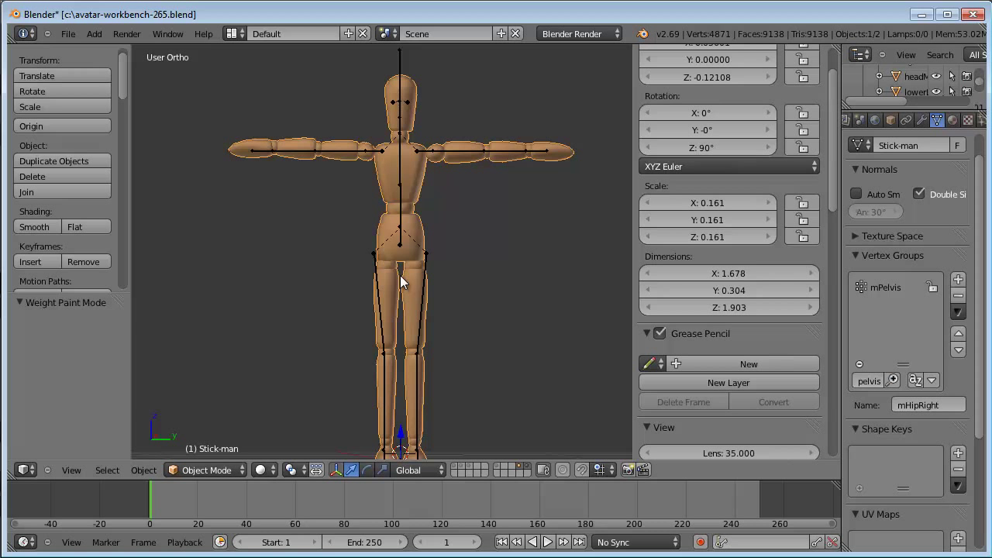
pyautogui.scroll(-1, 401, 282)
pyautogui.moveTo(405, 281)
pyautogui.mouseDown(button='middle')
pyautogui.moveTo(476, 289)
pyautogui.moveTo(406, 284)
pyautogui.mouseUp(button='middle')
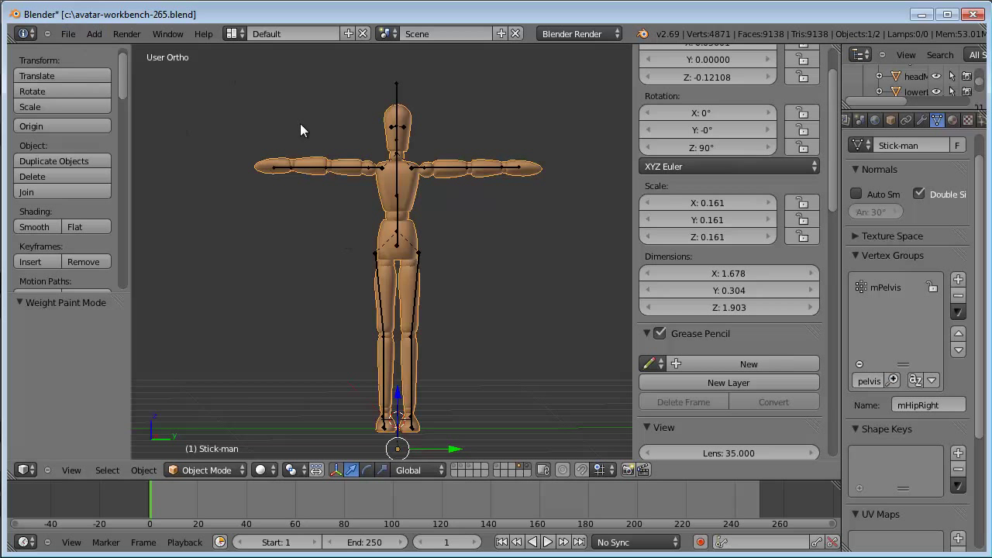
pyautogui.click(69, 36)
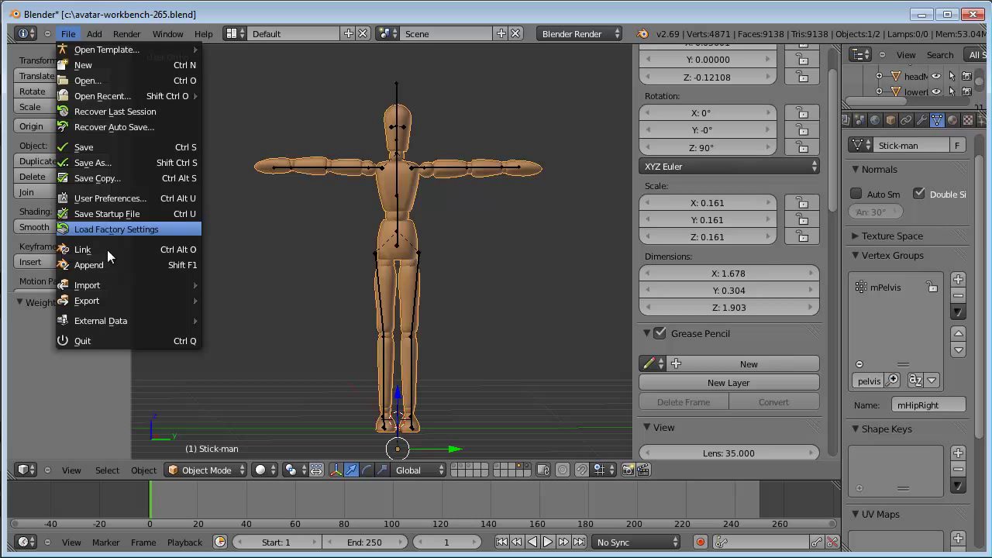
pyautogui.moveTo(87, 301)
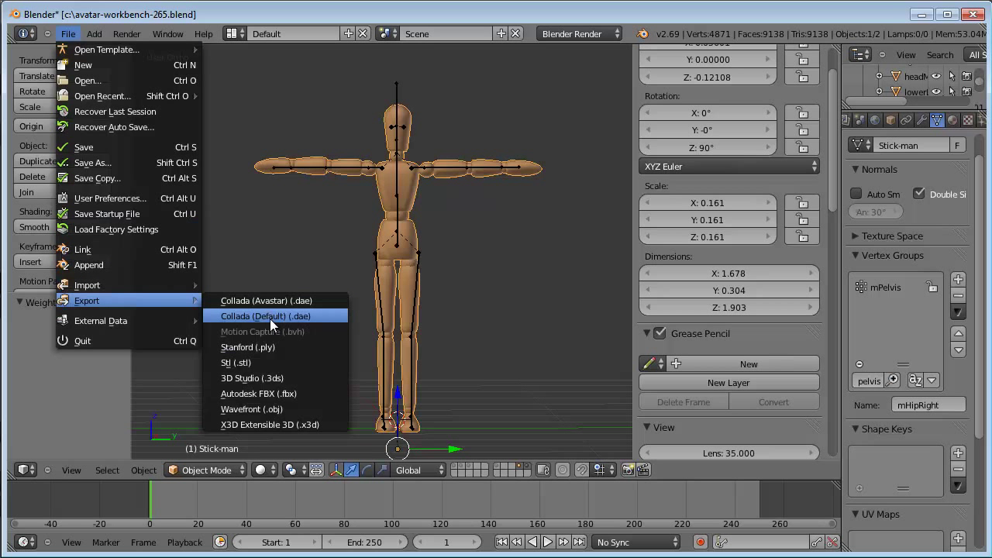
pyautogui.click(282, 314)
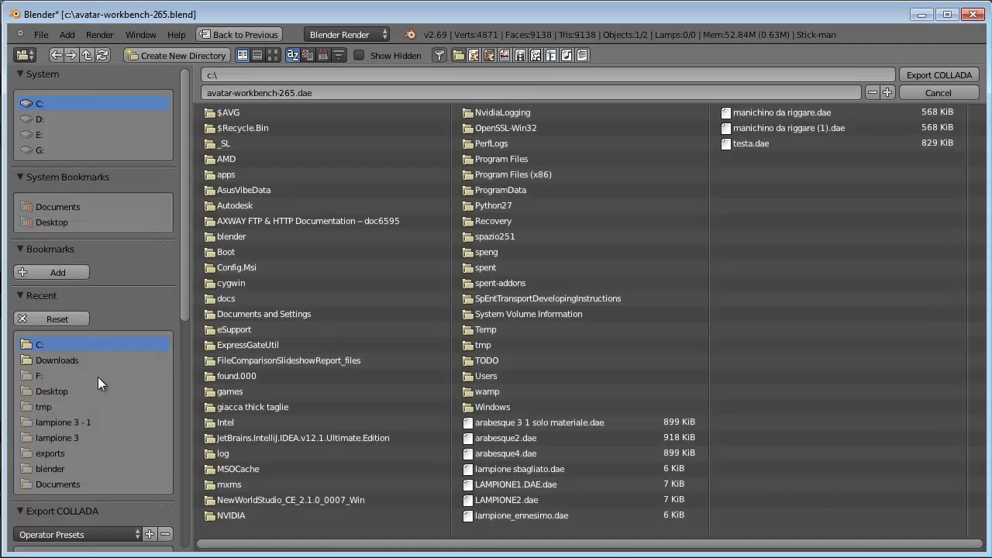
pyautogui.moveTo(185, 295); pyautogui.dragTo(175, 405)
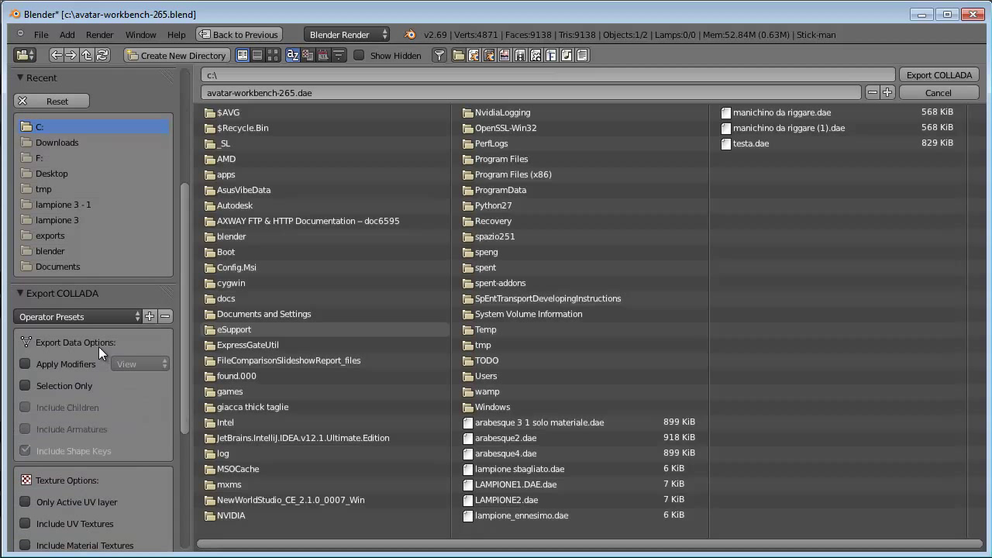
pyautogui.click(83, 319)
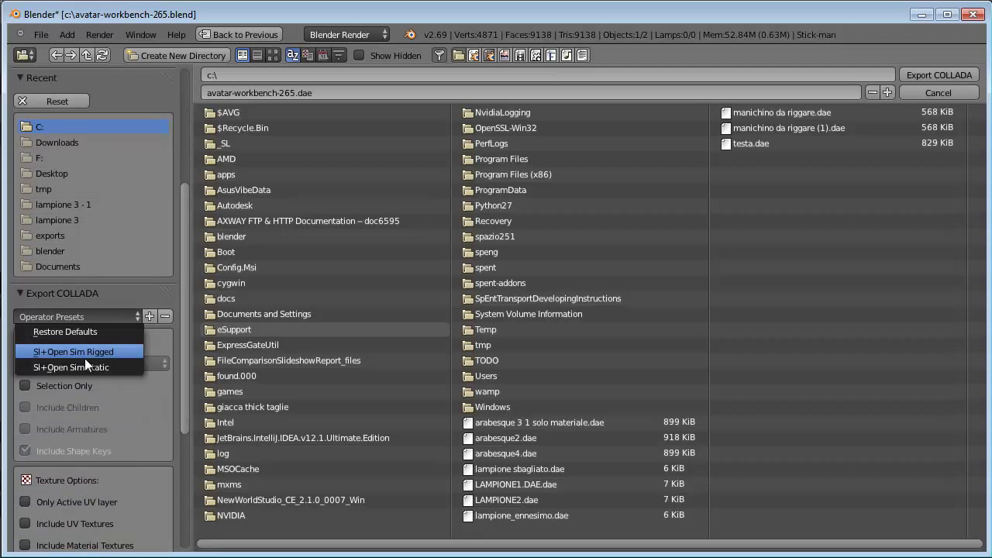
pyautogui.click(83, 354)
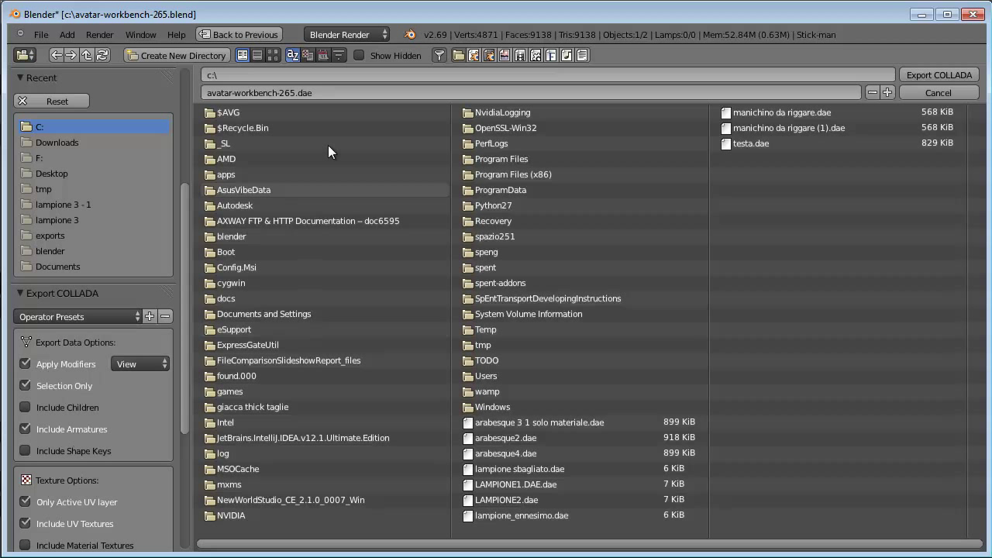
pyautogui.click(298, 95)
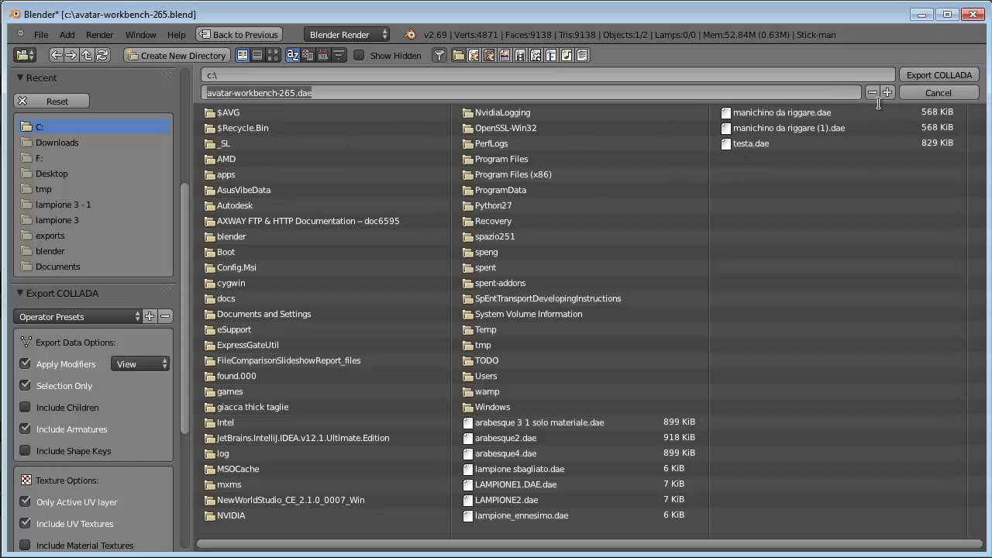
# Close the export browser and save the scene as manichino prima del crash.blend in C:\.
pyautogui.click(937, 92)
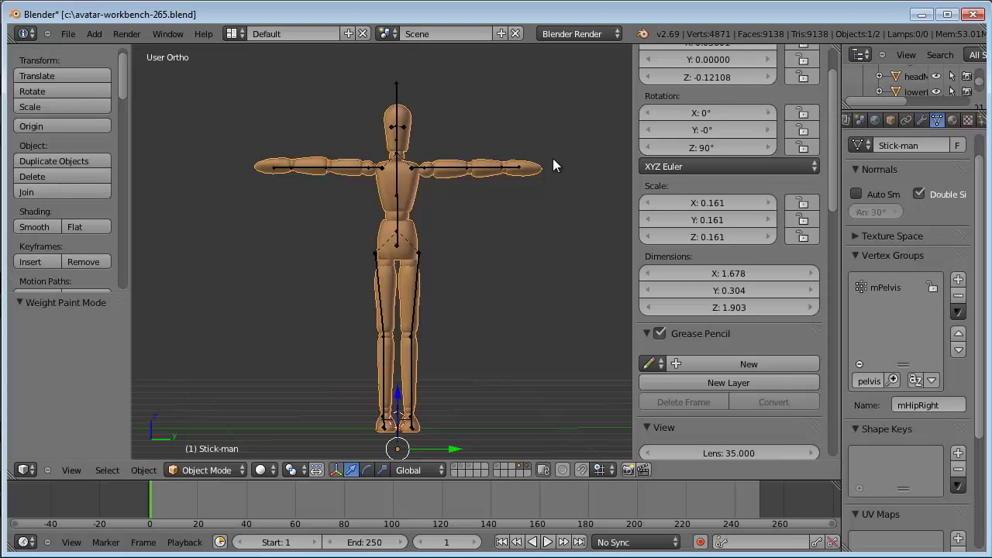
pyautogui.click(68, 34)
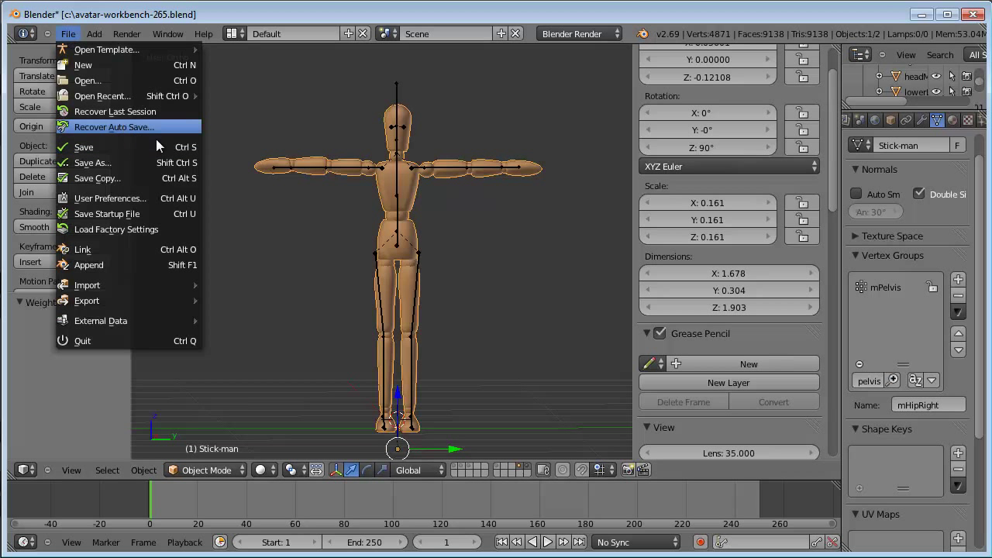
pyautogui.click(128, 162)
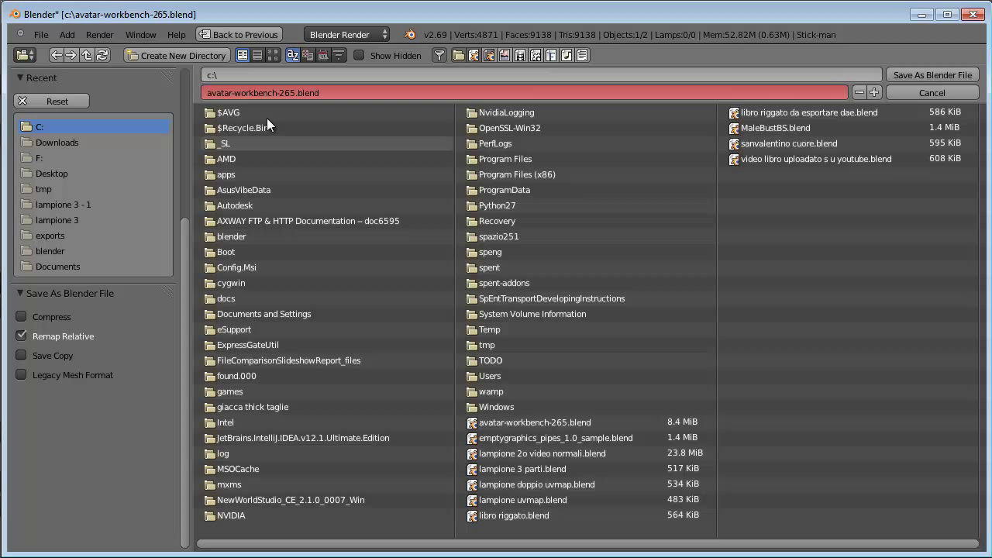
pyautogui.click(321, 93)
pyautogui.write('manichino prima del crash')
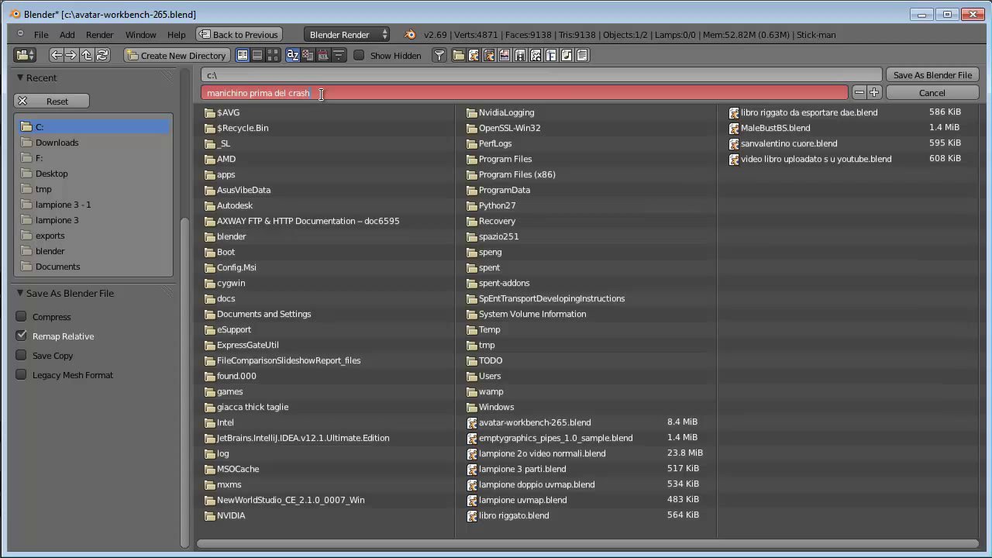
pyautogui.press('Return')
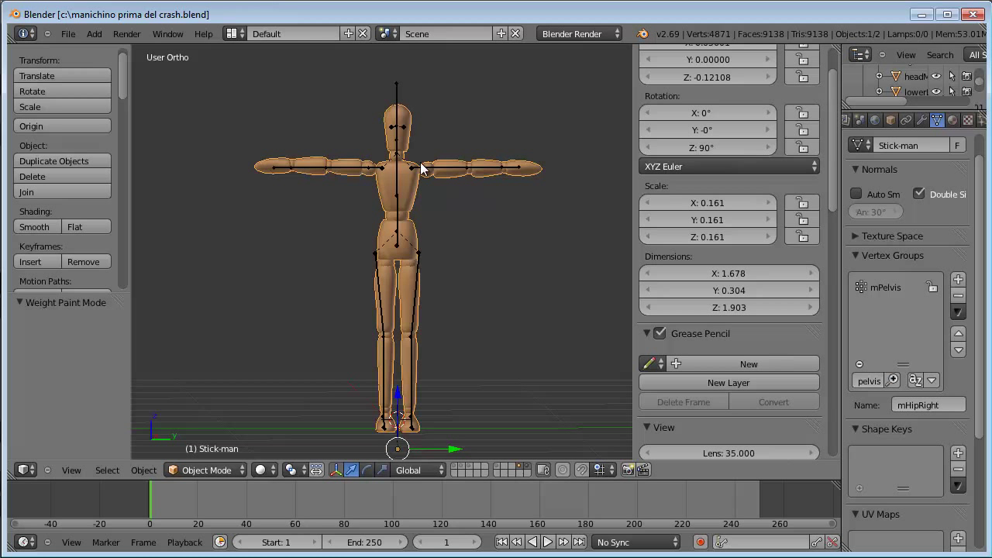
# Export the selected Stick-man as manichino speriamo 1.dae with the SI+Open Sim Rigged preset.
pyautogui.rightClick(411, 189)
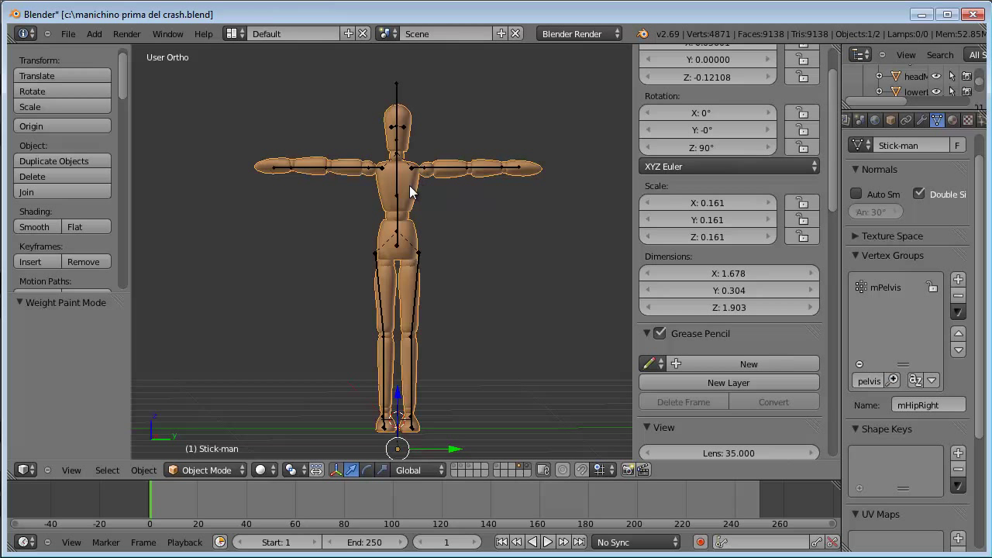
pyautogui.click(68, 34)
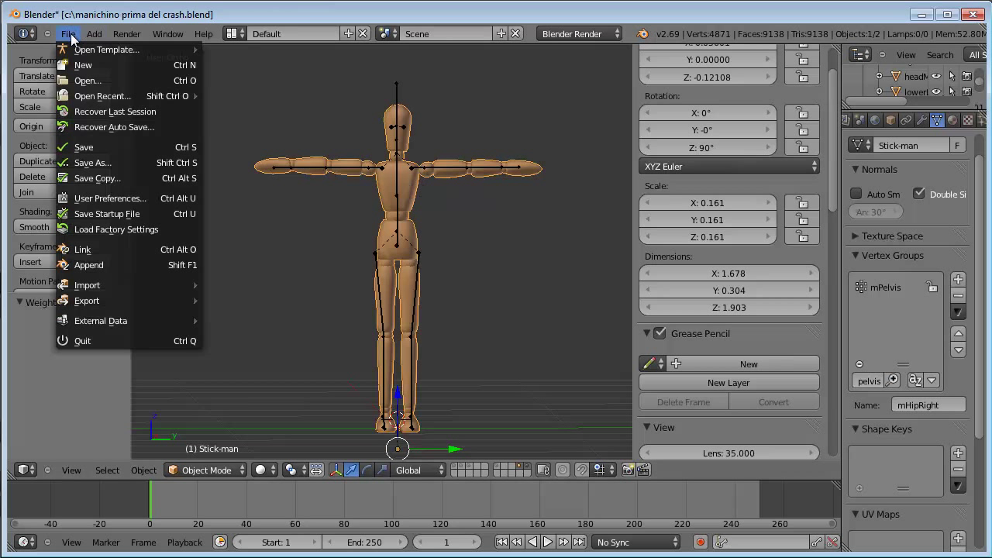
pyautogui.moveTo(86, 301)
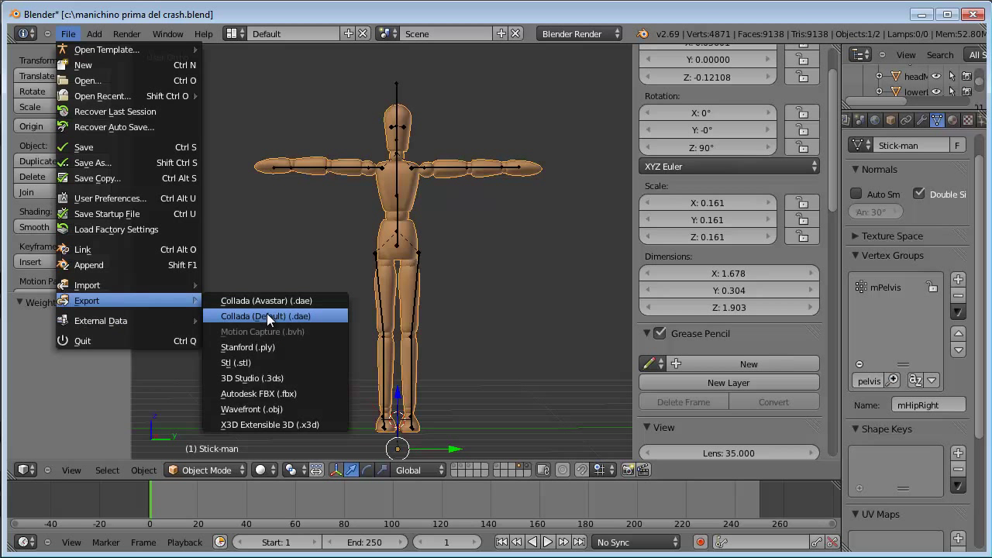
pyautogui.click(277, 315)
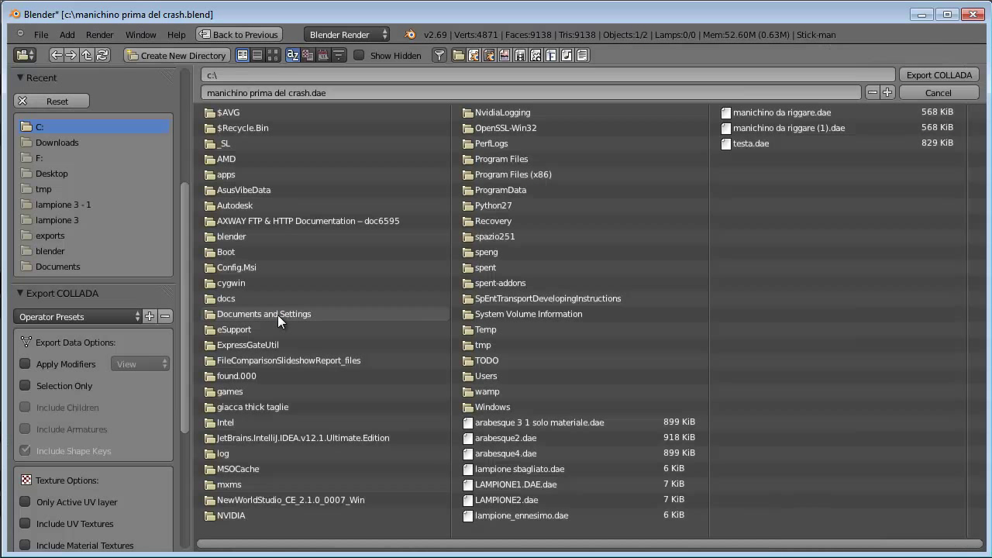
pyautogui.click(64, 318)
pyautogui.click(64, 354)
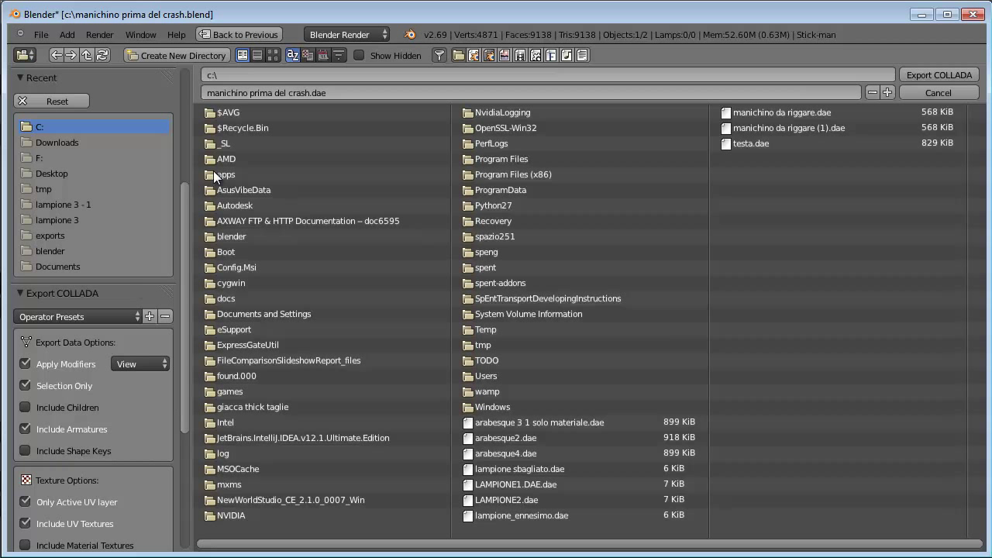
pyautogui.click(339, 92)
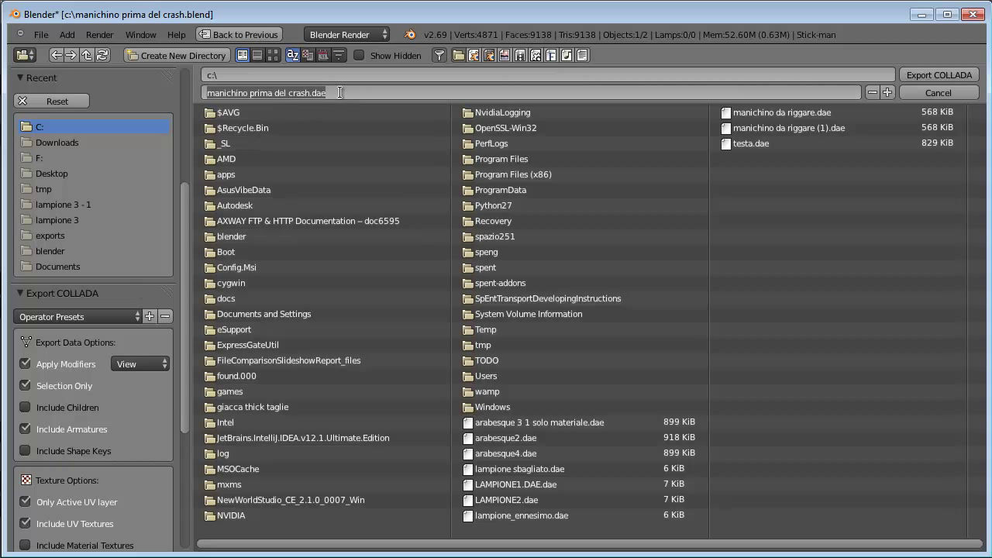
pyautogui.write('man')
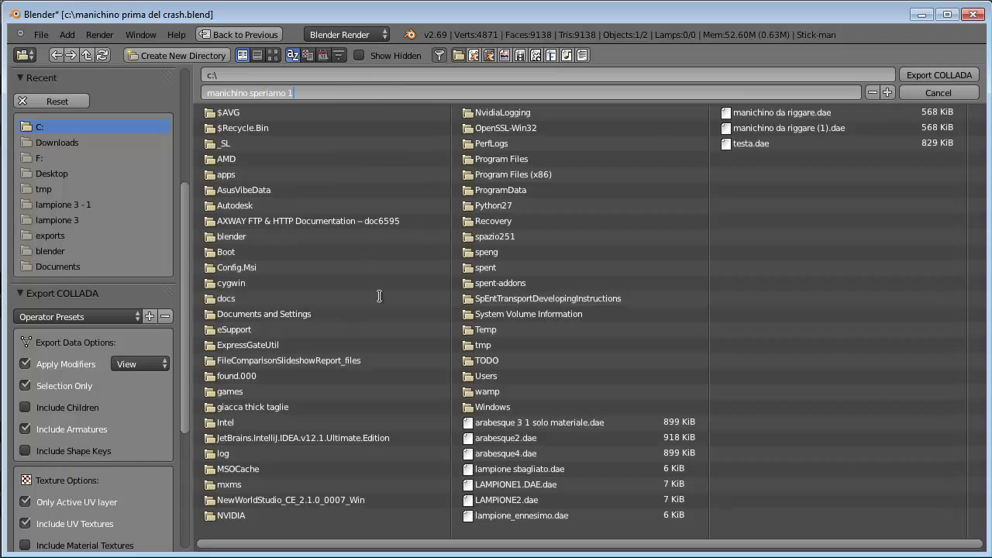
pyautogui.click(930, 75)
pyautogui.click(931, 75)
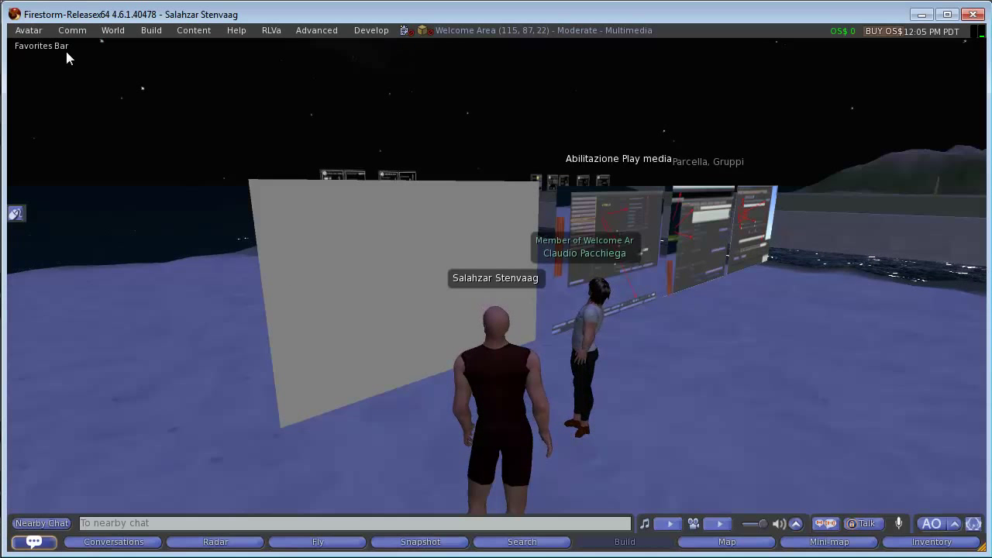
# Load manichino speriamo 1.dae into Firestorm's mesh model uploader via Avatar > Upload.
pyautogui.click(35, 29)
pyautogui.moveTo(35, 248)
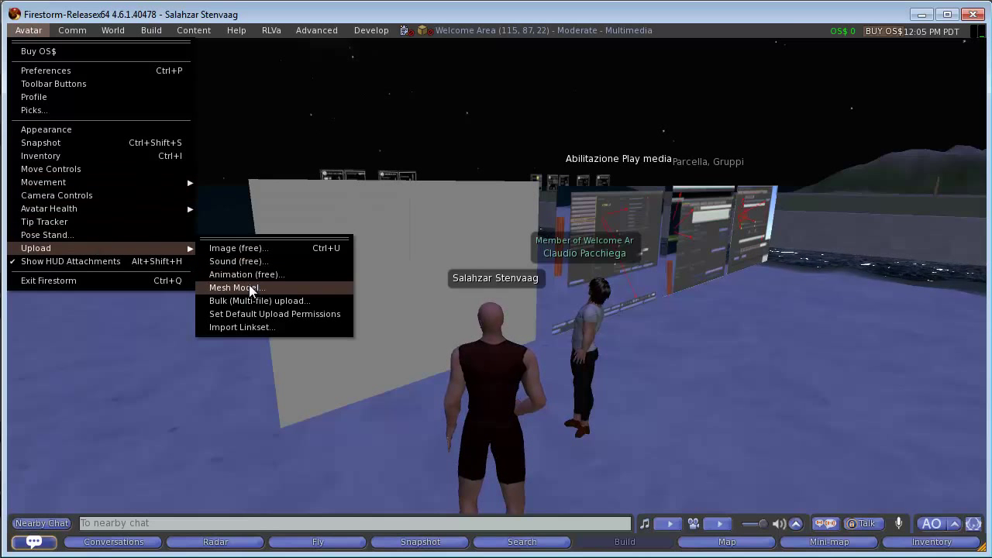
pyautogui.click(249, 287)
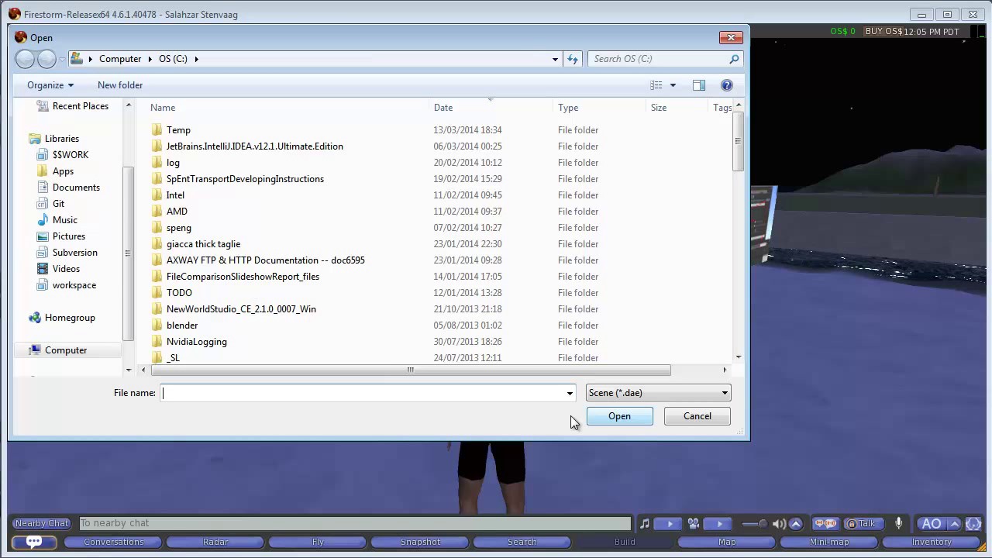
pyautogui.write('manichi')
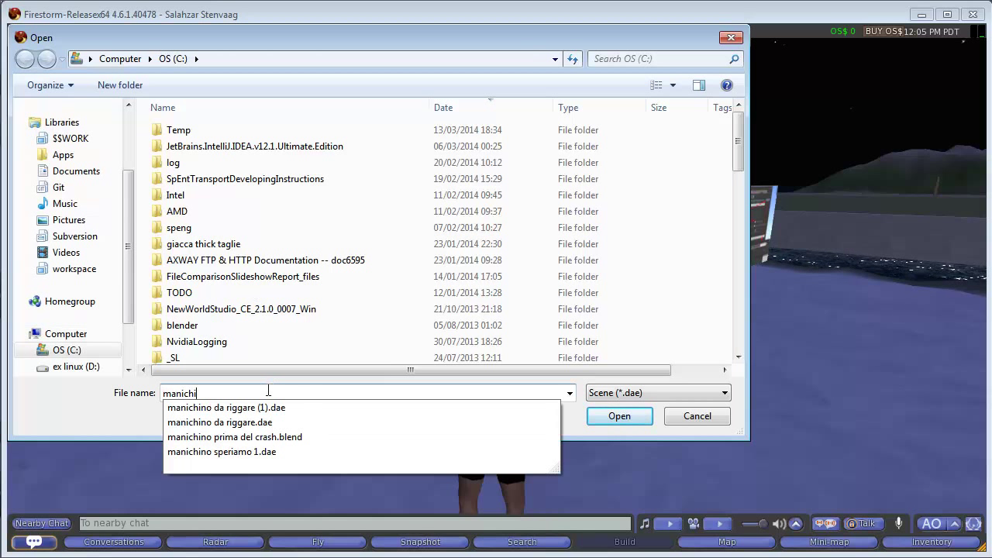
pyautogui.press('Down')
pyautogui.press('Down')
pyautogui.press('Down')
pyautogui.press('Down')
pyautogui.press('Return')
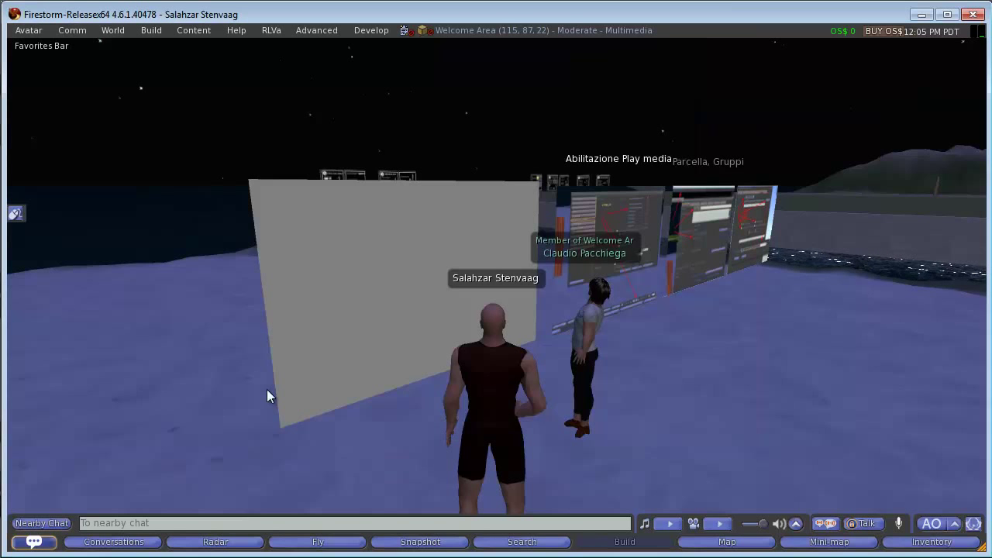
# Turn the preview mannequin to face front, display skin weights, and show the upload options.
pyautogui.scroll(5, 602, 256)
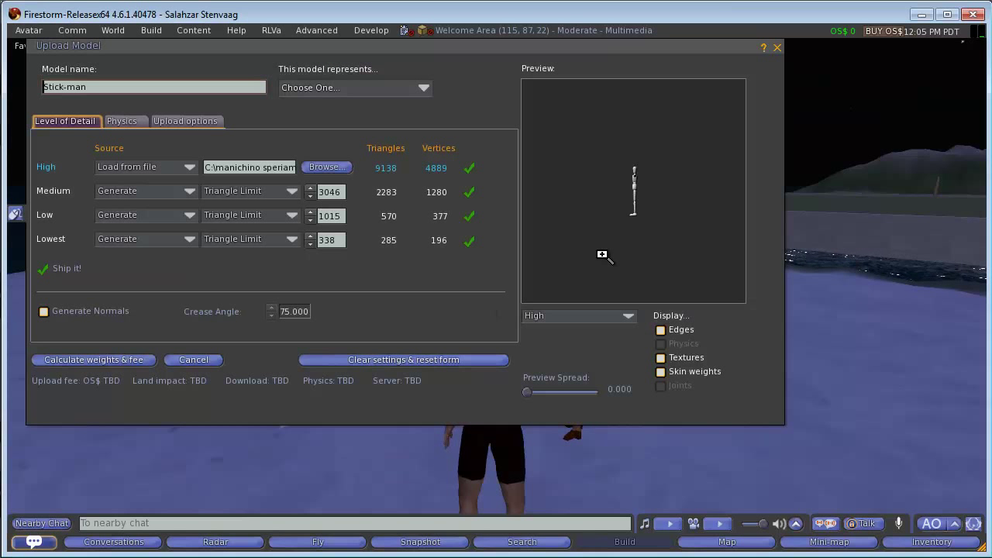
pyautogui.moveTo(602, 256); pyautogui.dragTo(584, 194)
pyautogui.scroll(3, 587, 194)
pyautogui.scroll(-3, 584, 194)
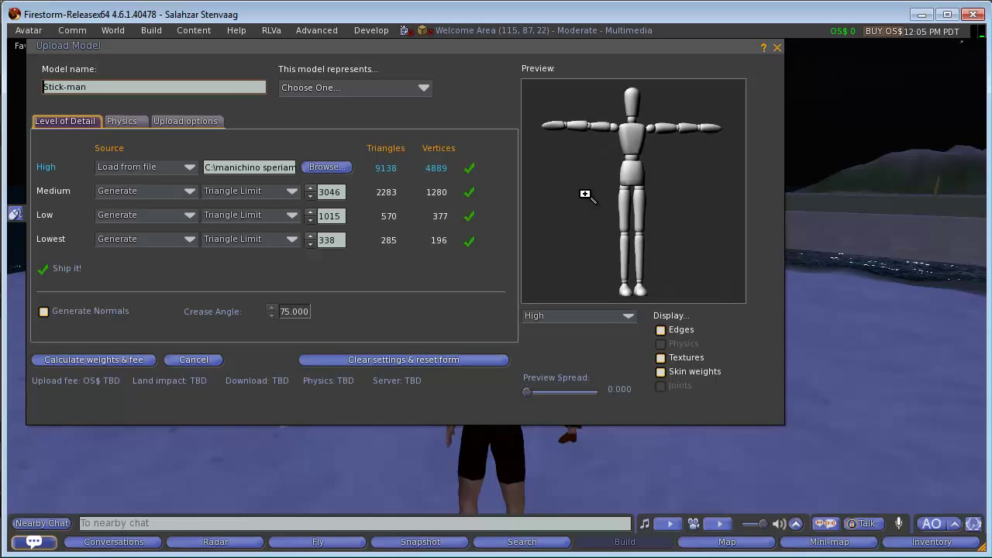
pyautogui.click(661, 371)
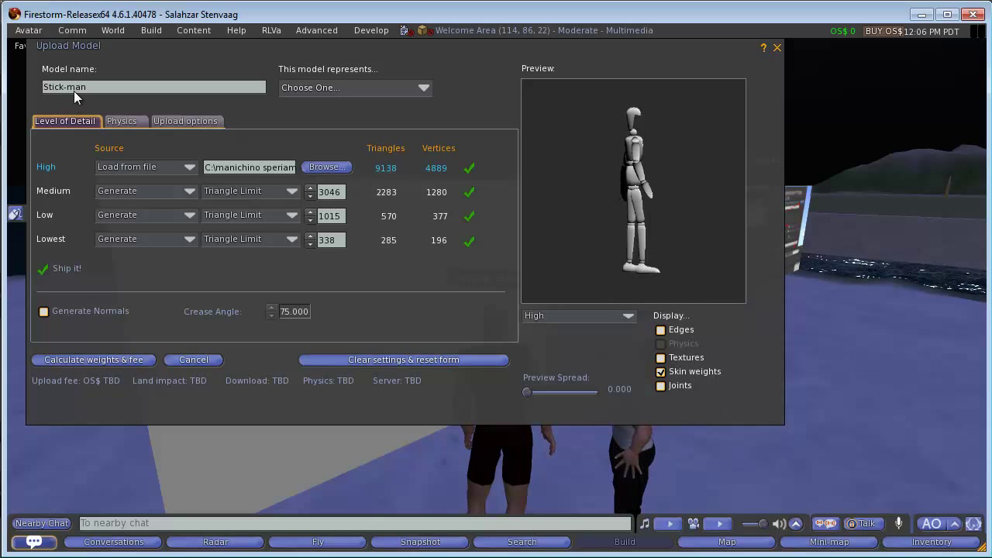
pyautogui.click(170, 119)
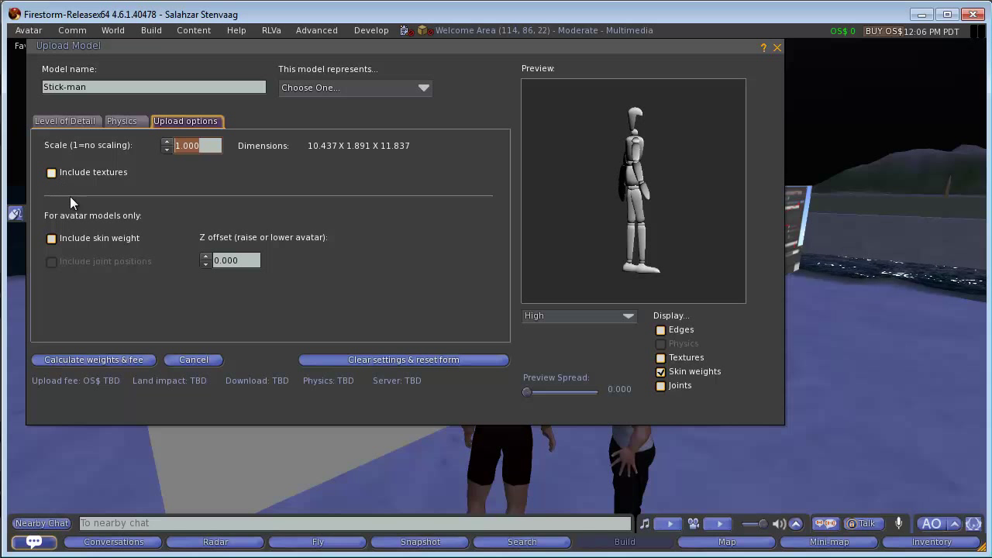
# Include skin weight, calculate weights and fee, dismiss the permissions error and close the uploader.
pyautogui.click(51, 238)
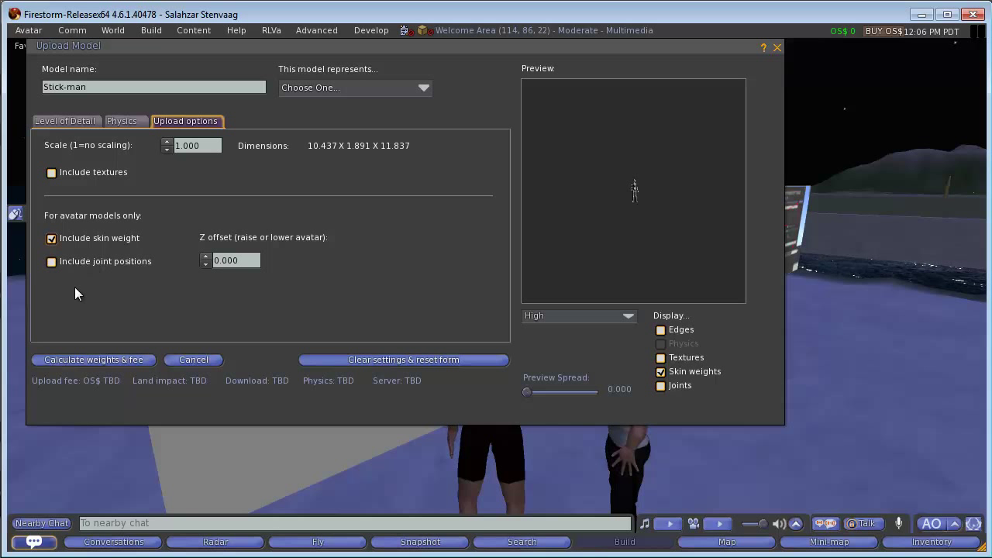
pyautogui.click(95, 359)
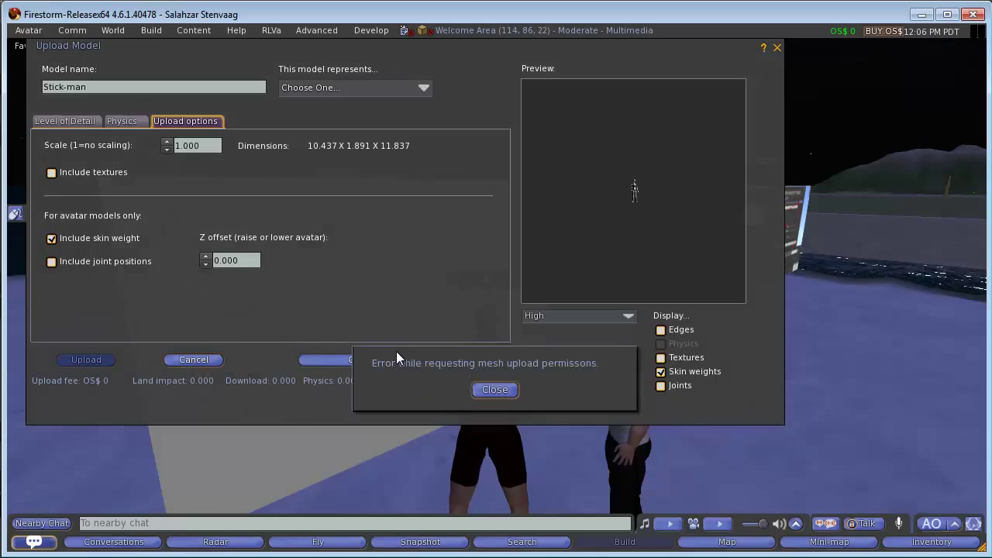
pyautogui.click(496, 390)
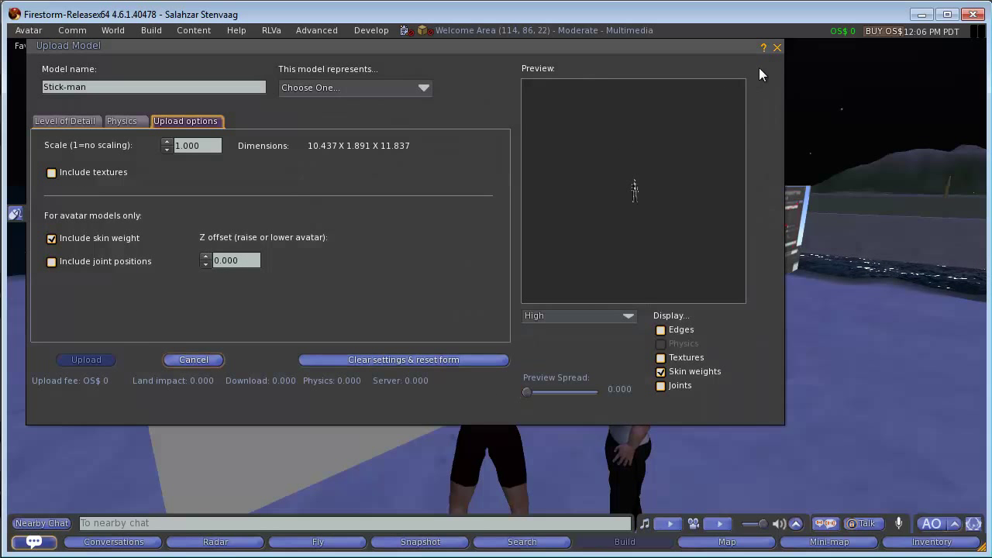
pyautogui.click(777, 47)
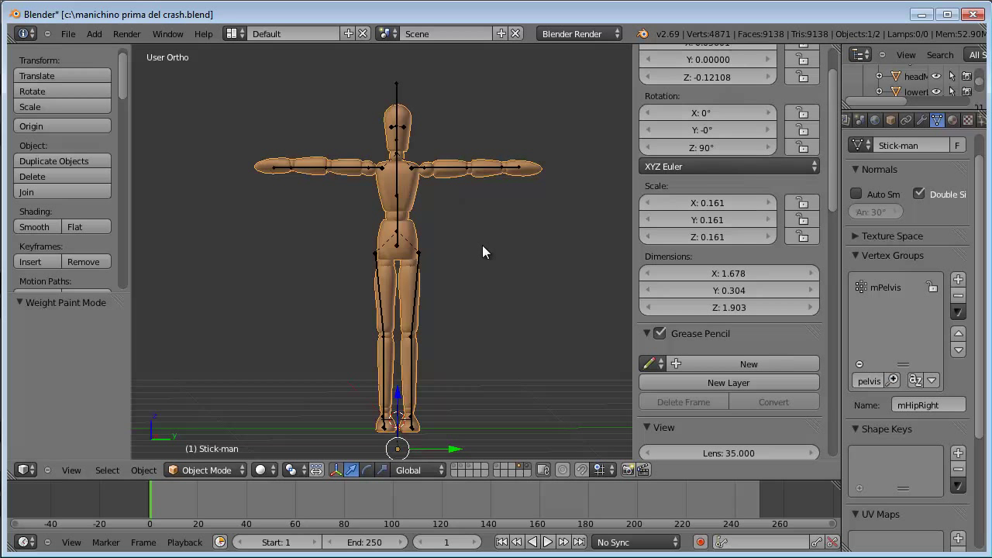
# Add a Decimate modifier at ratio 0.3 to the Stick-man and apply it, leaving 2741 faces.
pyautogui.click(922, 121)
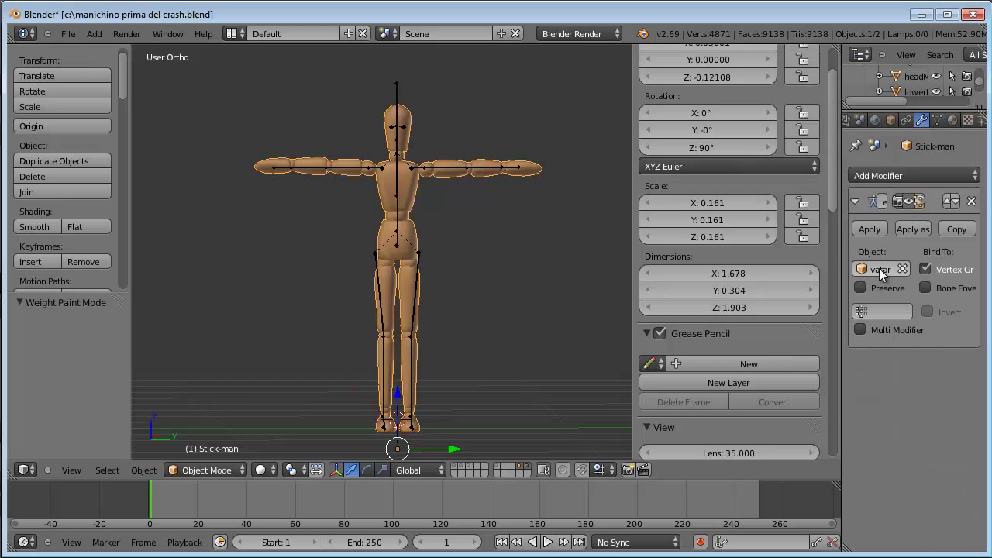
pyautogui.click(898, 176)
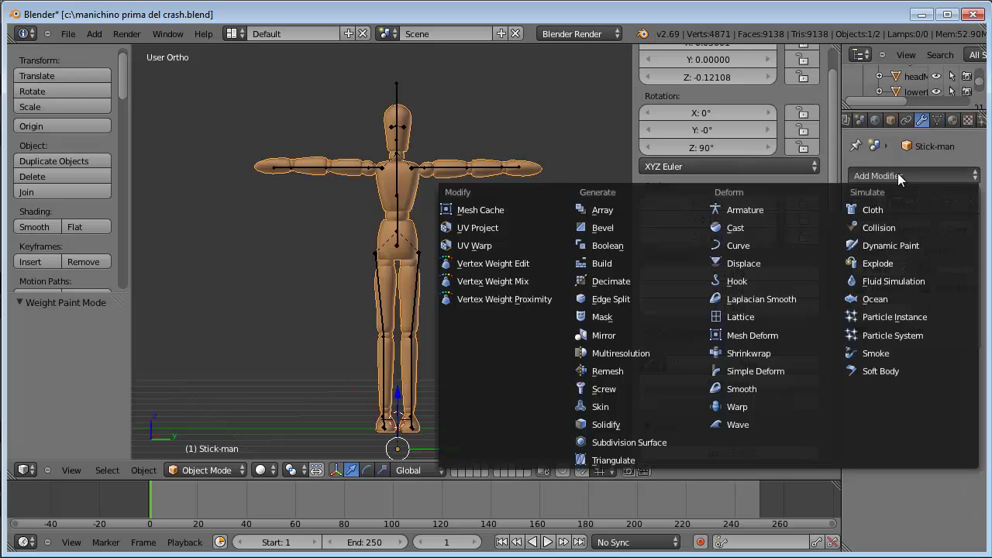
pyautogui.click(616, 280)
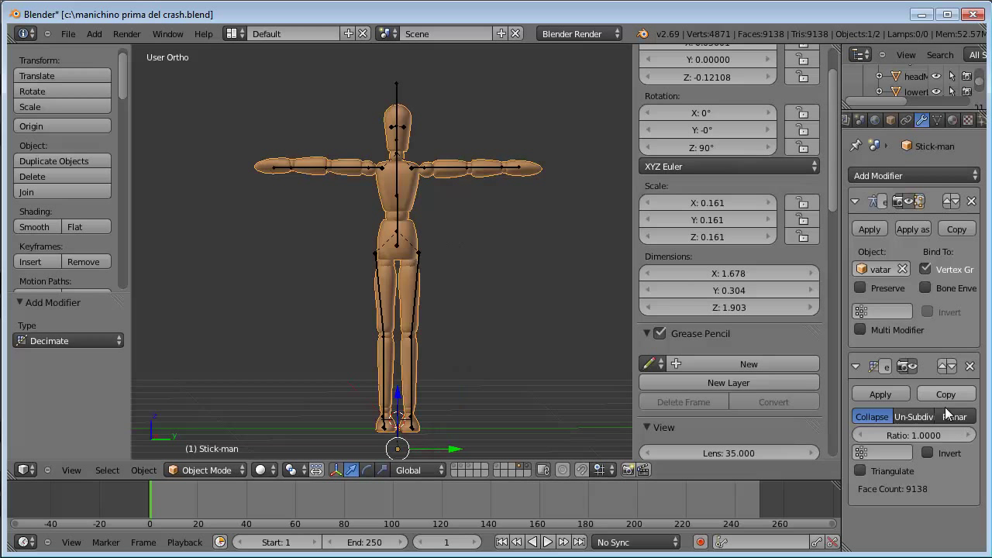
pyautogui.click(909, 435)
pyautogui.write('0.3')
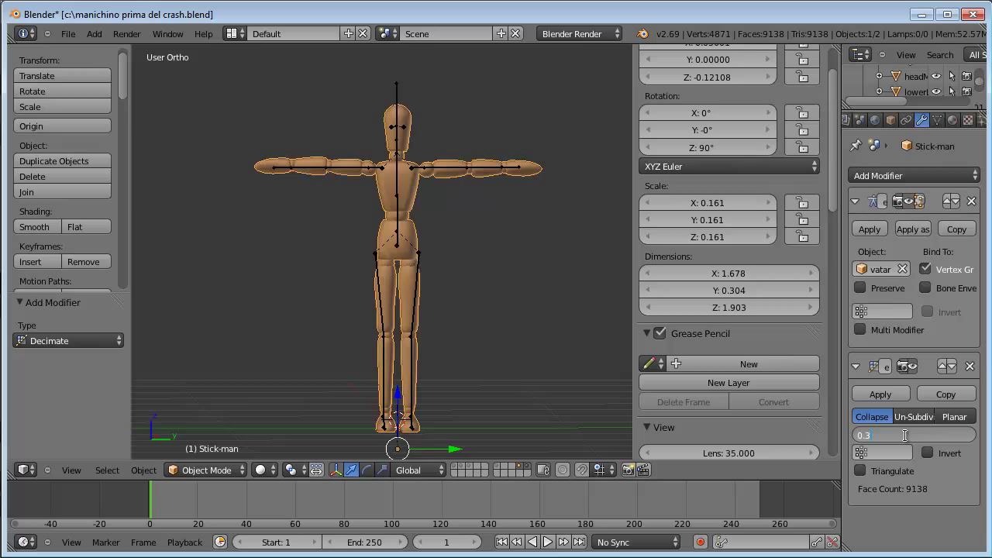
pyautogui.press('Tab')
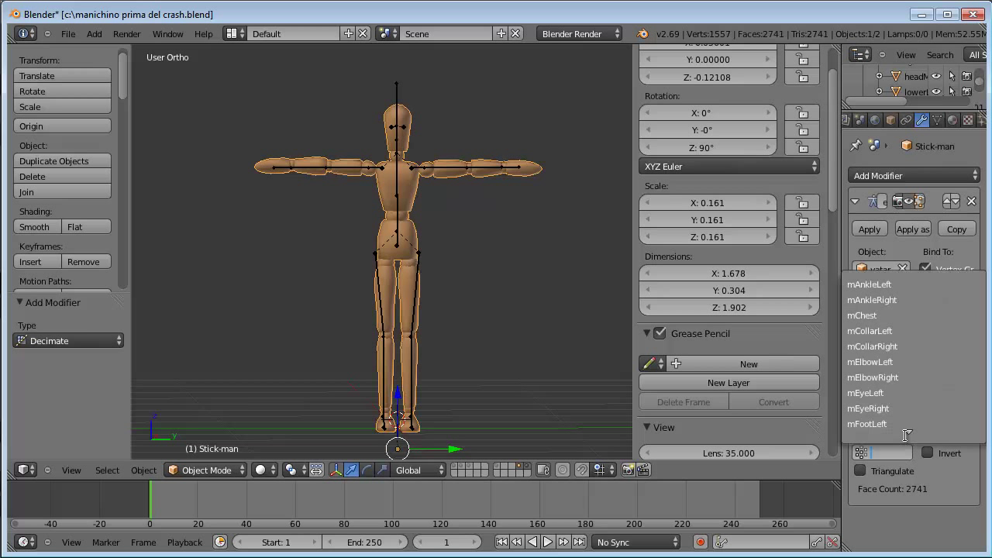
pyautogui.press('Escape')
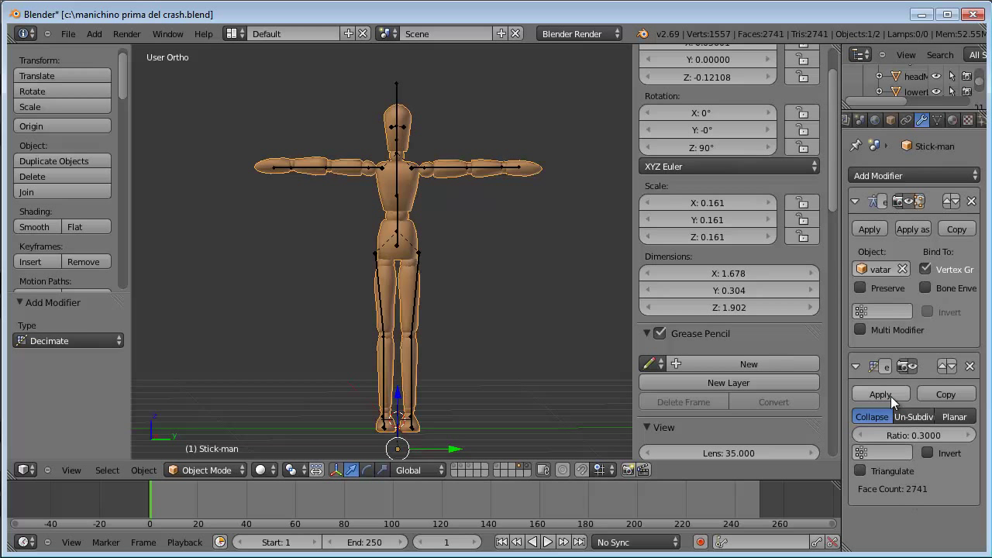
pyautogui.click(881, 394)
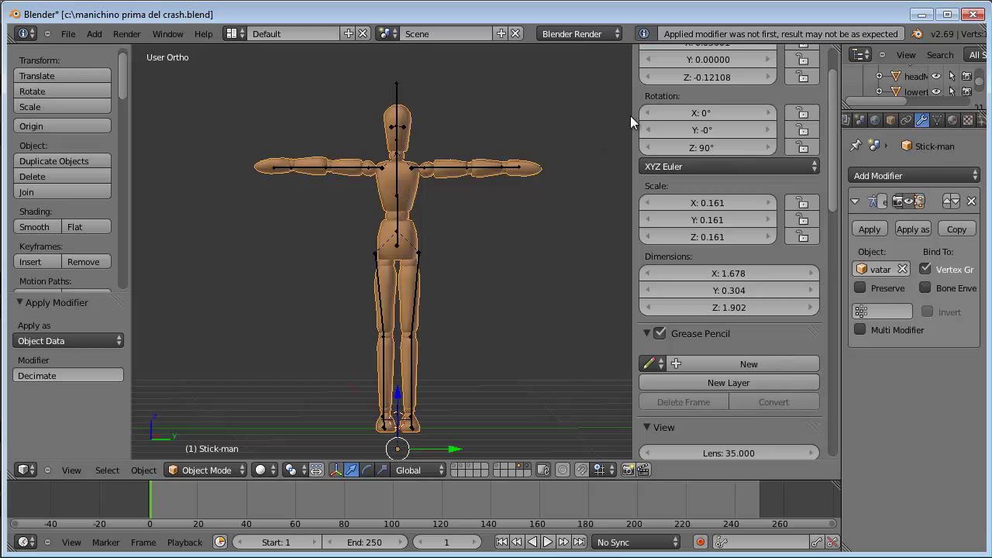
# Reveal all hidden mesh parts with Alt+H in edit mode and return to object mode.
pyautogui.press('Tab')
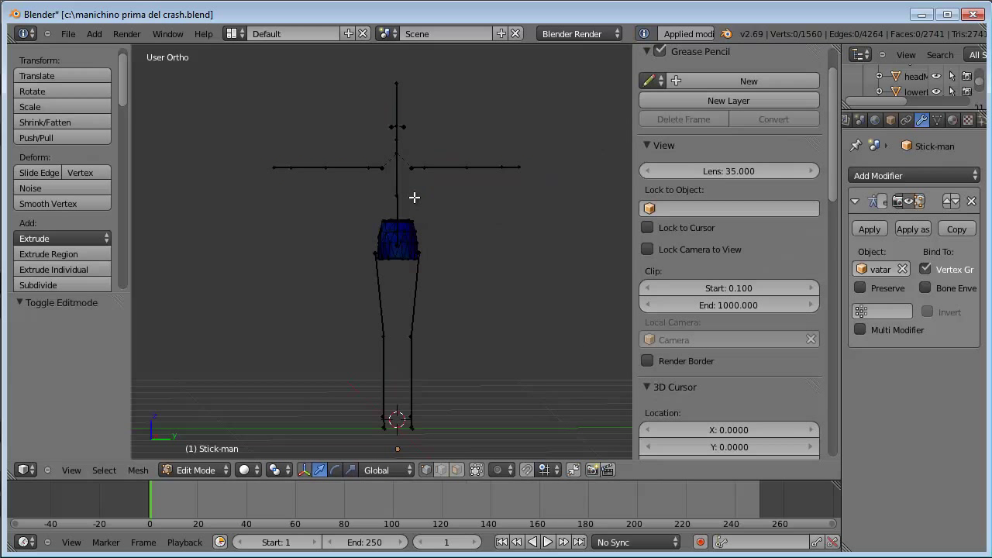
pyautogui.press('Tab')
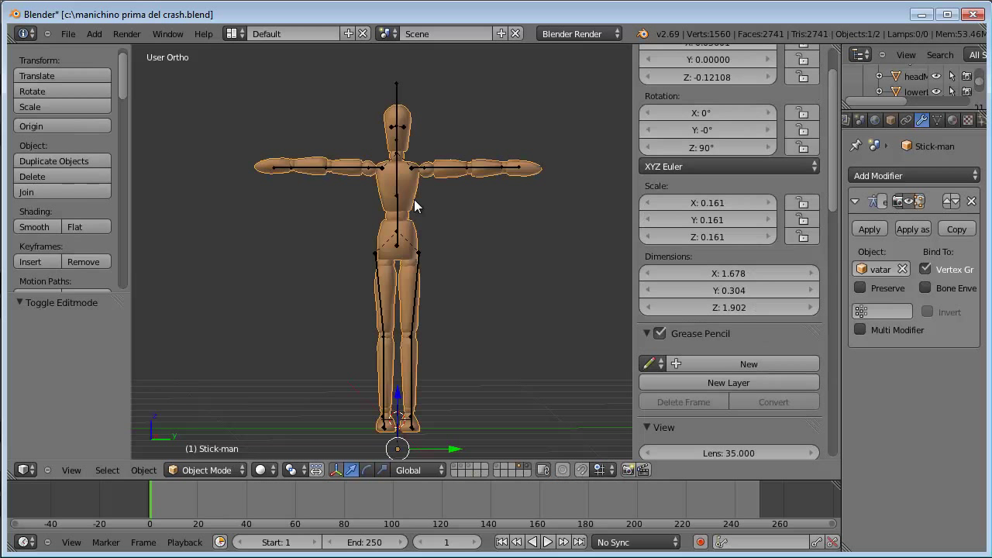
pyautogui.press('Tab')
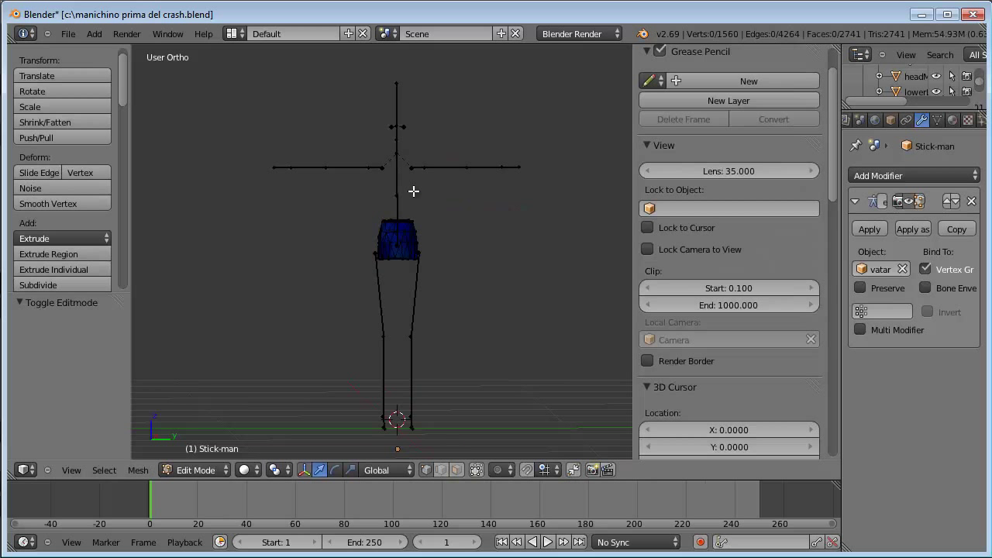
pyautogui.press('Tab')
pyautogui.press('Tab')
pyautogui.hotkey('alt', 'h')
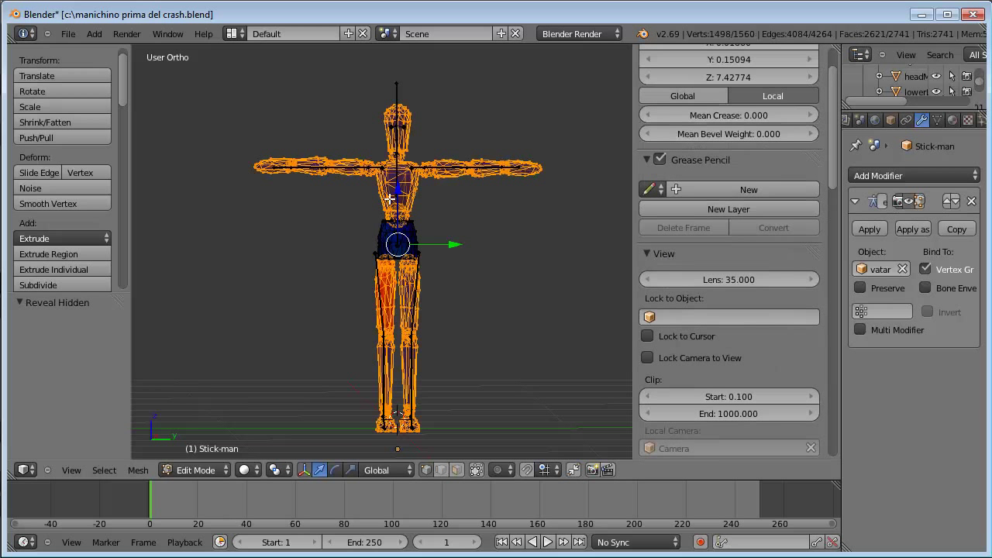
pyautogui.moveTo(414, 191)
pyautogui.mouseDown(button='middle')
pyautogui.moveTo(491, 222)
pyautogui.moveTo(534, 184)
pyautogui.moveTo(359, 221)
pyautogui.moveTo(372, 199)
pyautogui.mouseUp(button='middle')
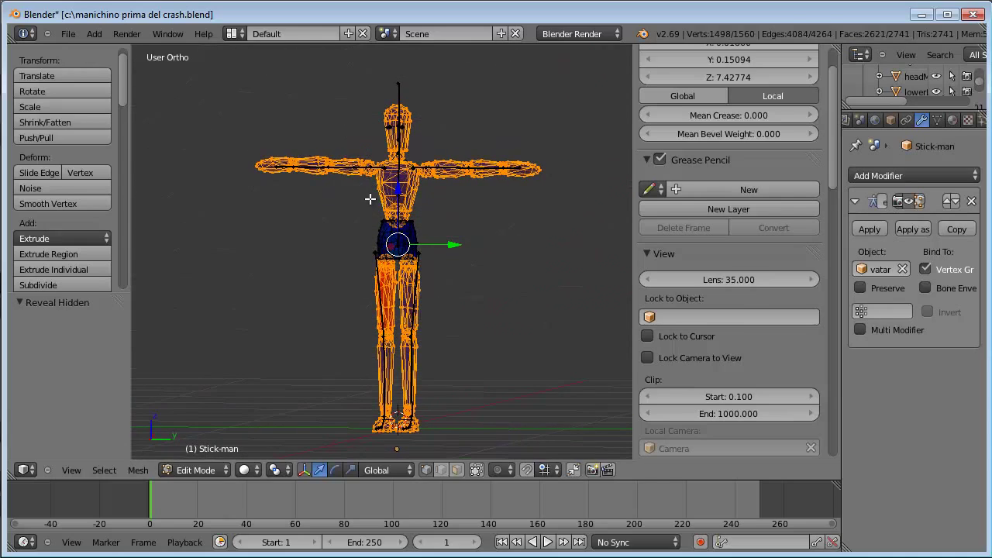
pyautogui.press('Tab')
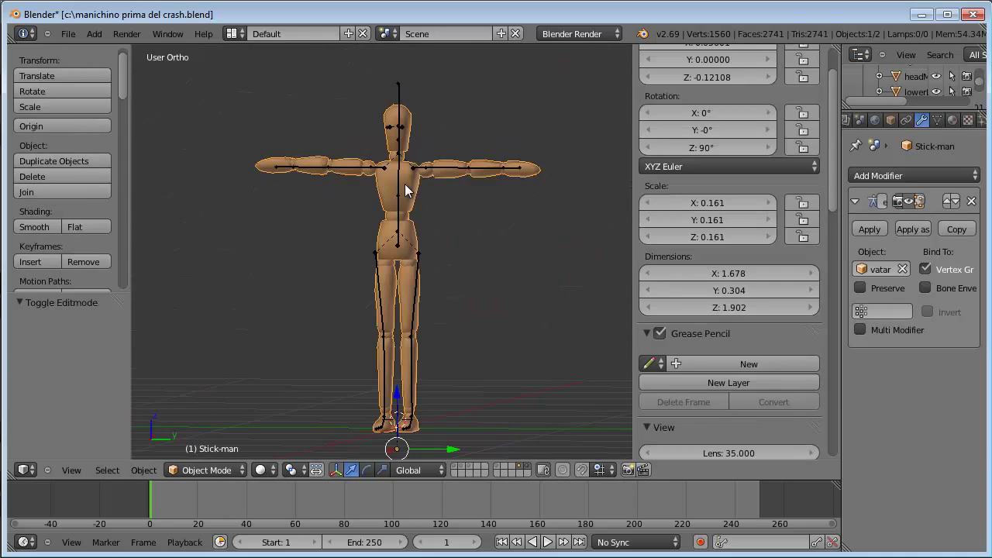
pyautogui.scroll(4, 405, 190)
pyautogui.moveTo(405, 188)
pyautogui.mouseDown(button='middle')
pyautogui.moveTo(637, 190)
pyautogui.moveTo(700, 204)
pyautogui.moveTo(438, 211)
pyautogui.moveTo(416, 230)
pyautogui.moveTo(406, 207)
pyautogui.mouseUp(button='middle')
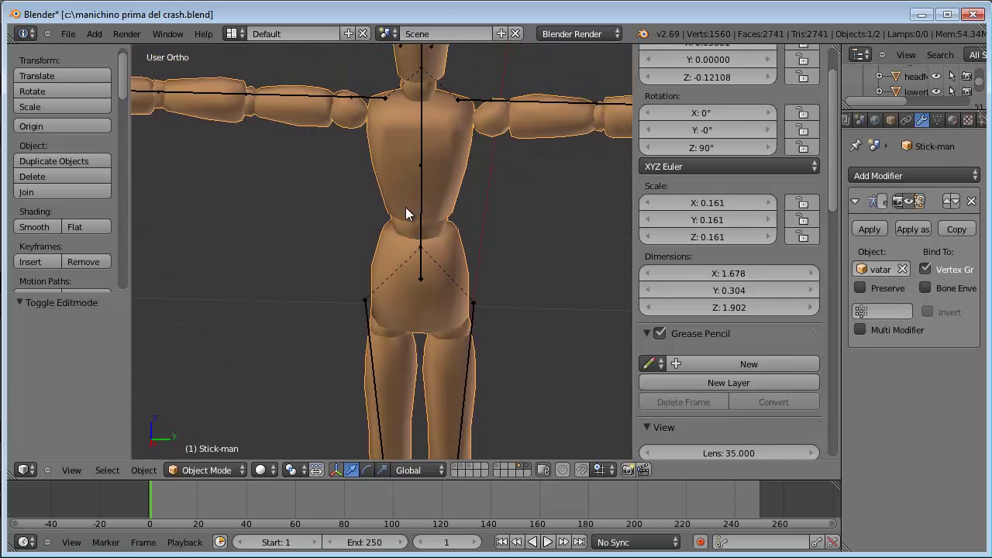
# Apply Smooth shading to the Stick-man mesh in edit mode and return to object mode.
pyautogui.press('Tab')
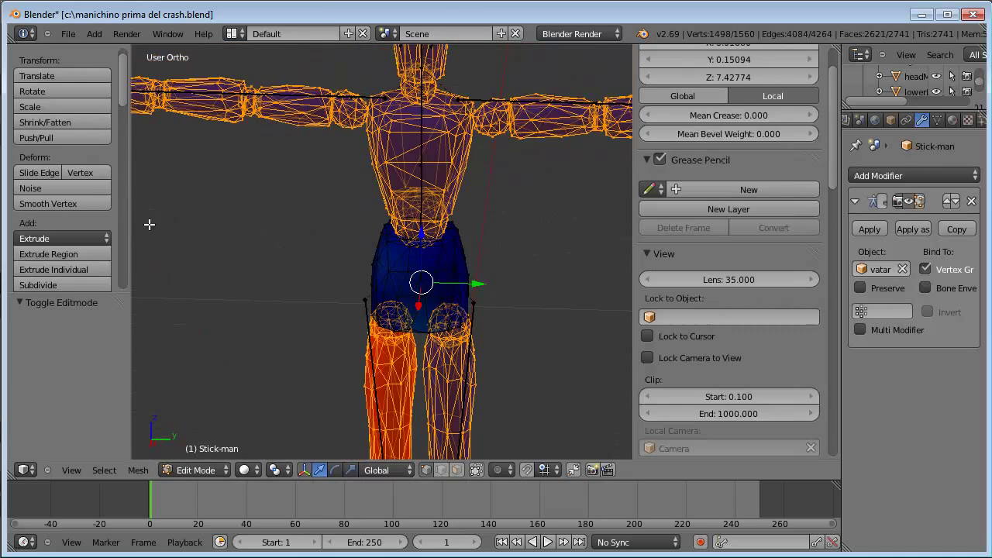
pyautogui.moveTo(124, 90); pyautogui.dragTo(118, 184)
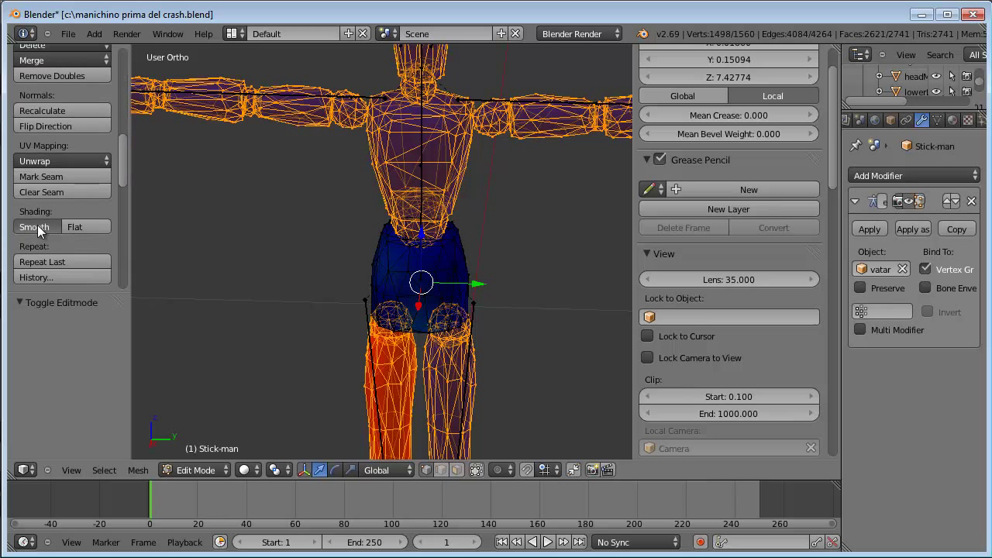
pyautogui.click(37, 225)
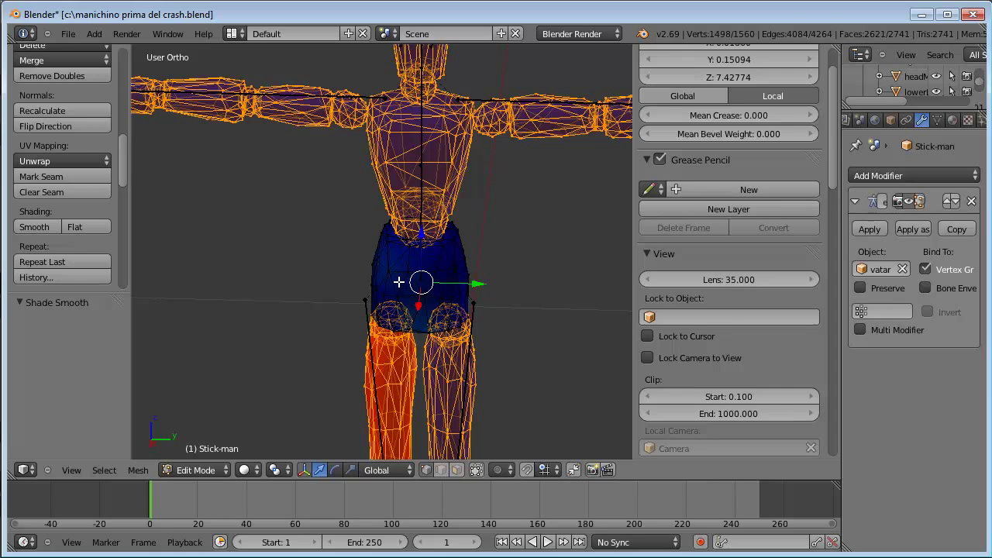
pyautogui.press('Tab')
pyautogui.moveTo(407, 189)
pyautogui.mouseDown(button='middle')
pyautogui.moveTo(547, 176)
pyautogui.moveTo(438, 185)
pyautogui.moveTo(418, 204)
pyautogui.moveTo(428, 214)
pyautogui.moveTo(443, 120)
pyautogui.moveTo(434, 151)
pyautogui.moveTo(454, 215)
pyautogui.moveTo(432, 148)
pyautogui.moveTo(429, 178)
pyautogui.moveTo(429, 129)
pyautogui.mouseUp(button='middle')
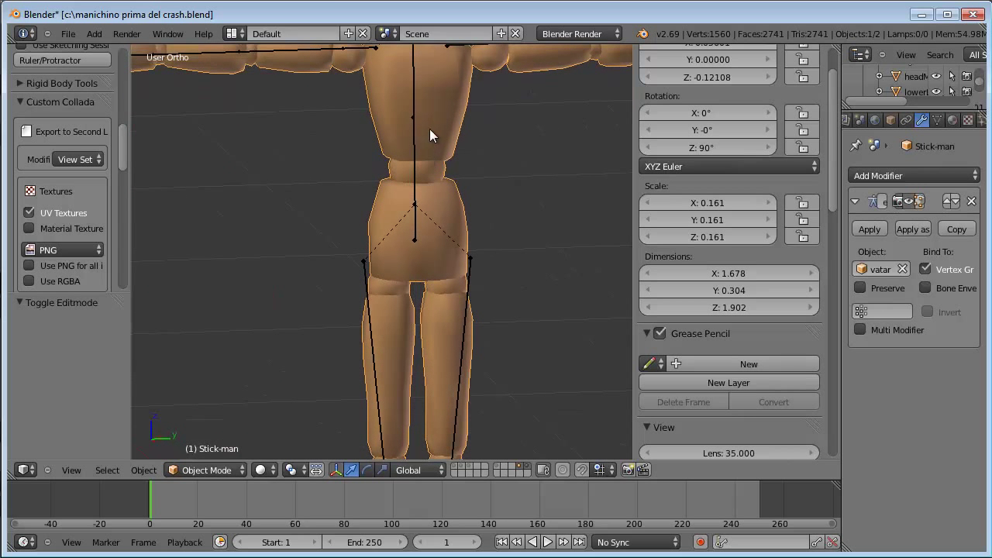
# Export the decimated mannequin via Collada (Avastar) as 'manichino prova 2.dae'.
pyautogui.click(68, 33)
pyautogui.moveTo(87, 300)
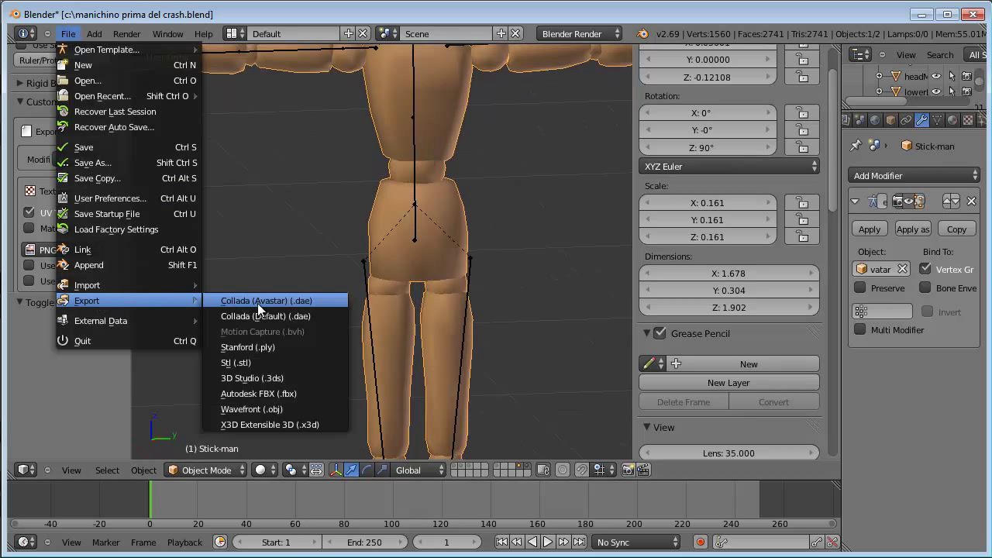
pyautogui.click(272, 314)
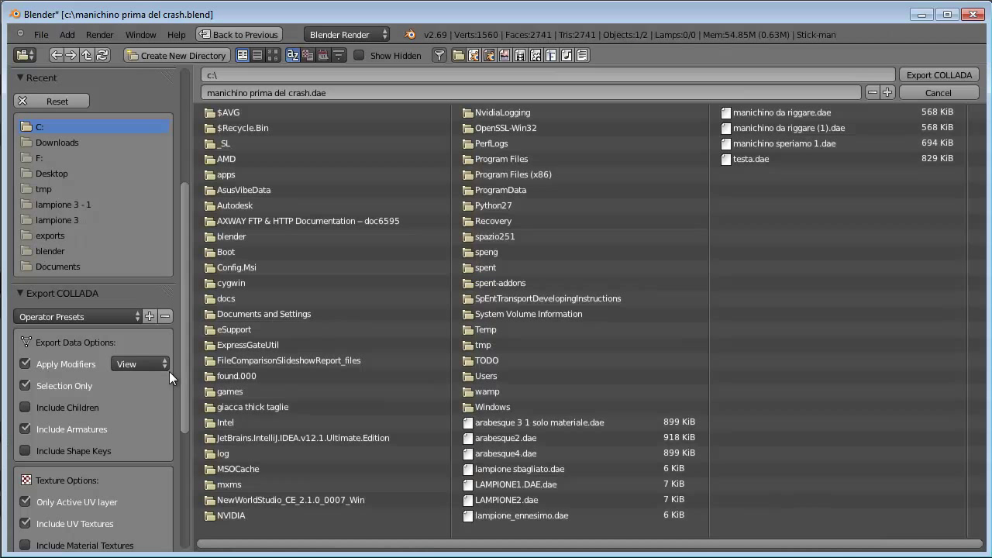
pyautogui.click(296, 93)
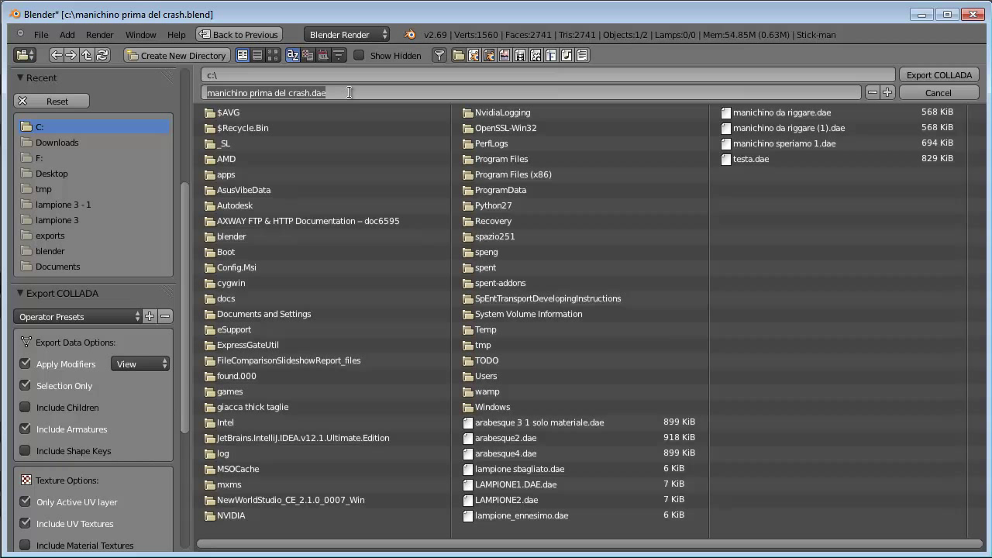
pyautogui.write('manichino prova 2')
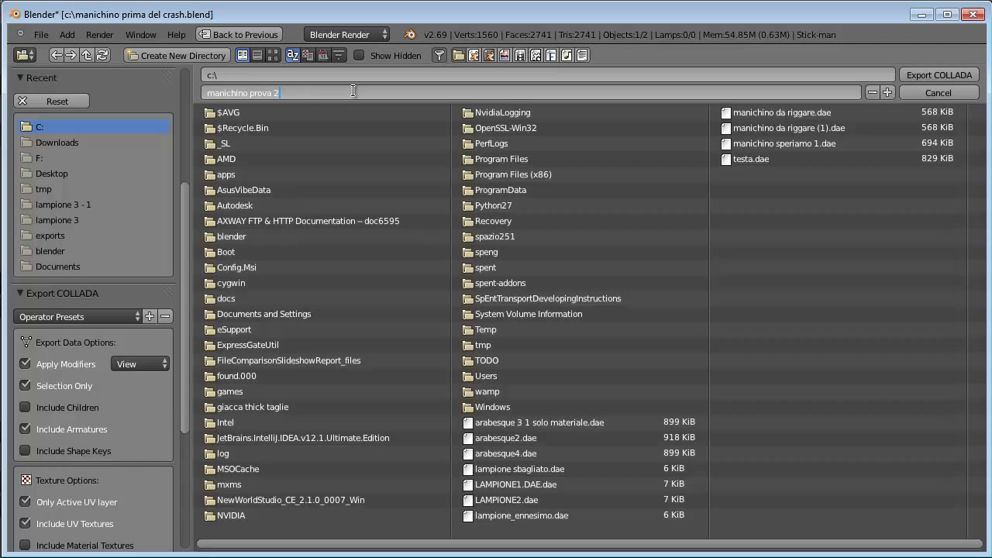
pyautogui.press('Return')
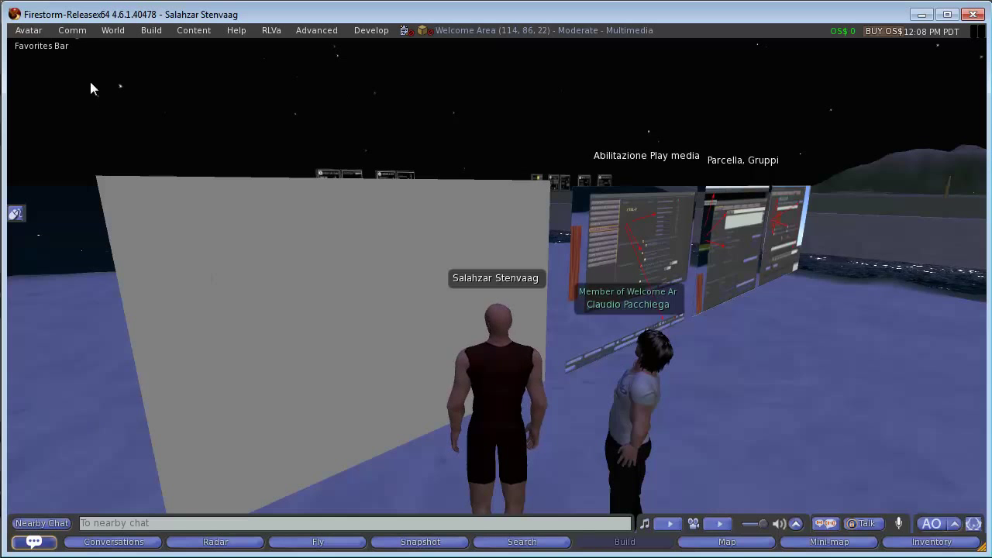
# Start a mesh model upload in Firestorm and load manichino prova 2.dae.
pyautogui.click(28, 31)
pyautogui.moveTo(36, 248)
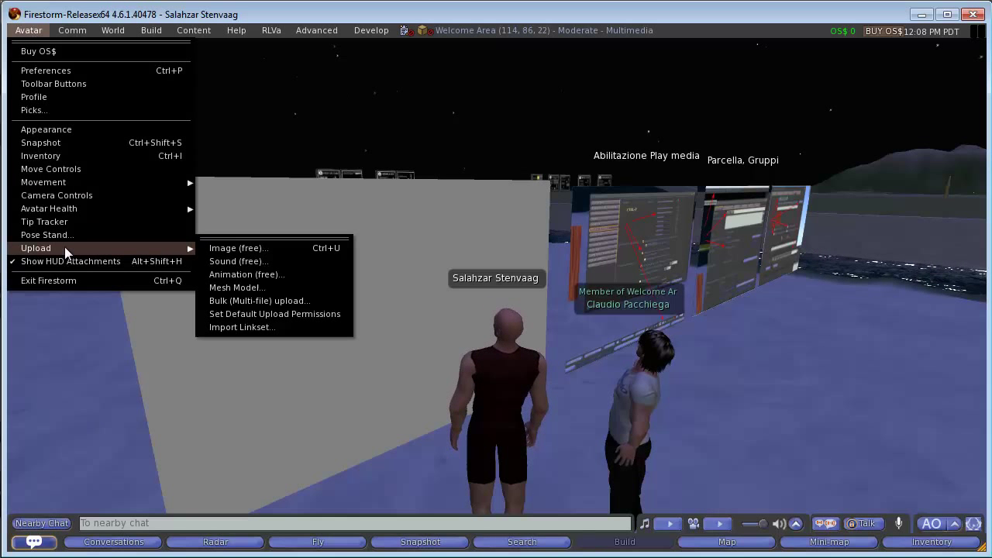
pyautogui.click(250, 287)
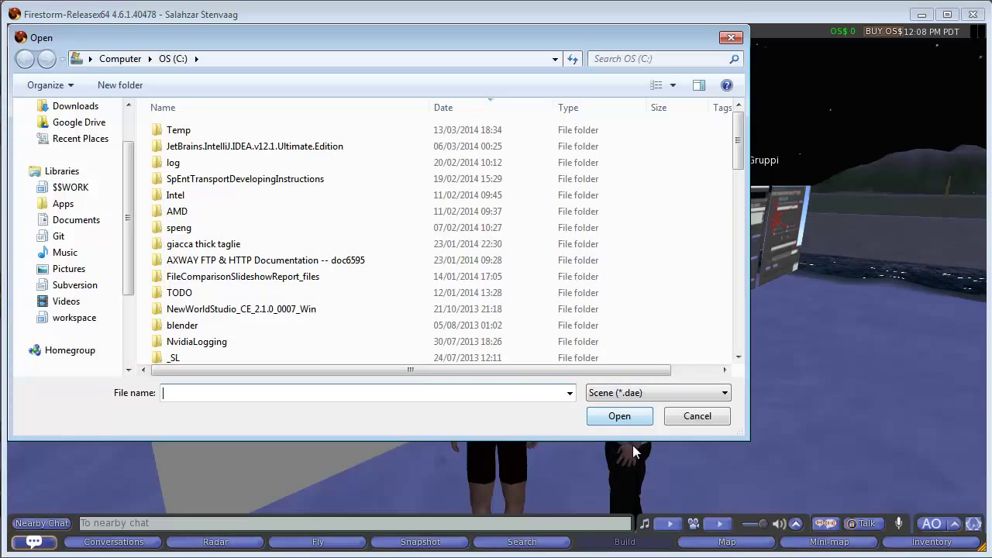
pyautogui.write('manichi')
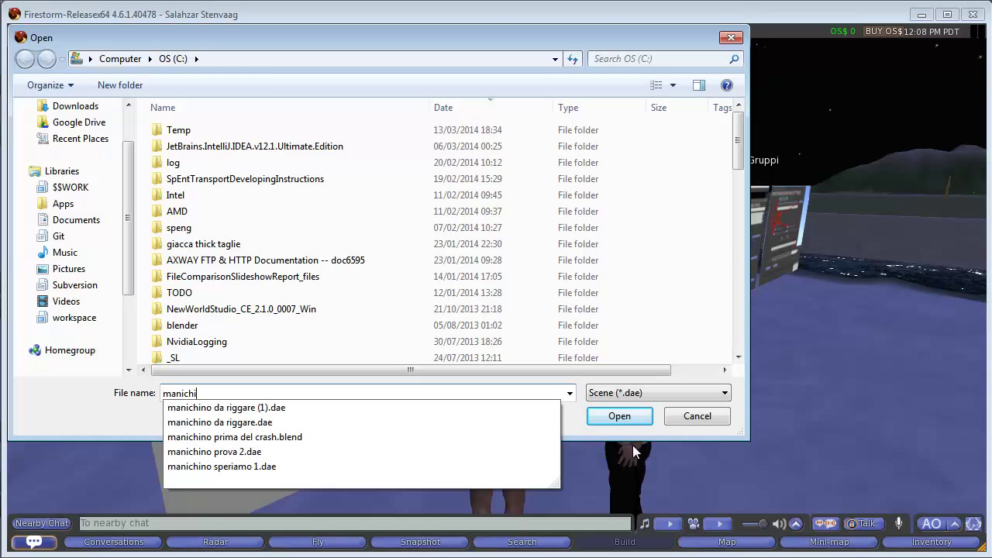
pyautogui.press('Down')
pyautogui.press('Down')
pyautogui.press('Down')
pyautogui.press('Down')
pyautogui.press('Return')
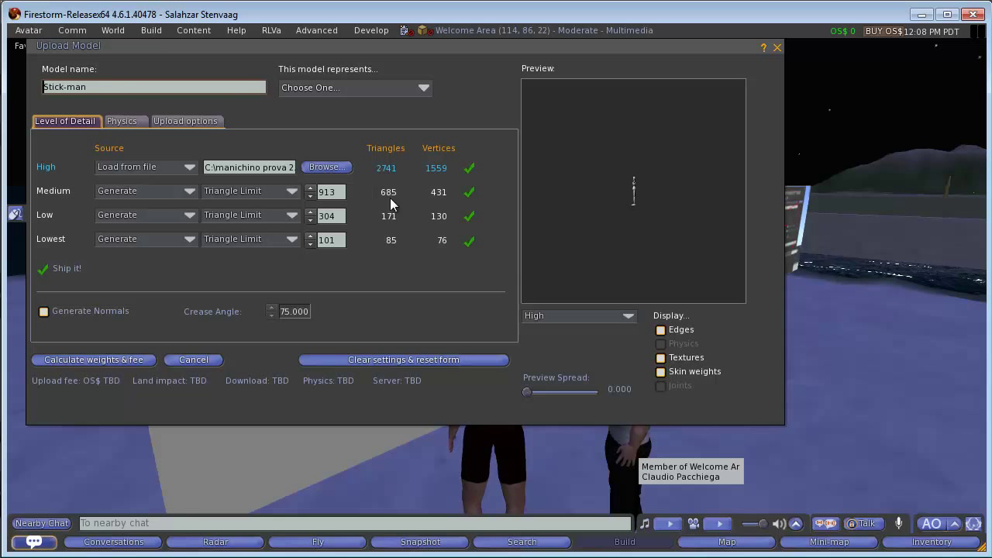
# Include skin weights in the upload options and calculate the weights and fee.
pyautogui.click(180, 121)
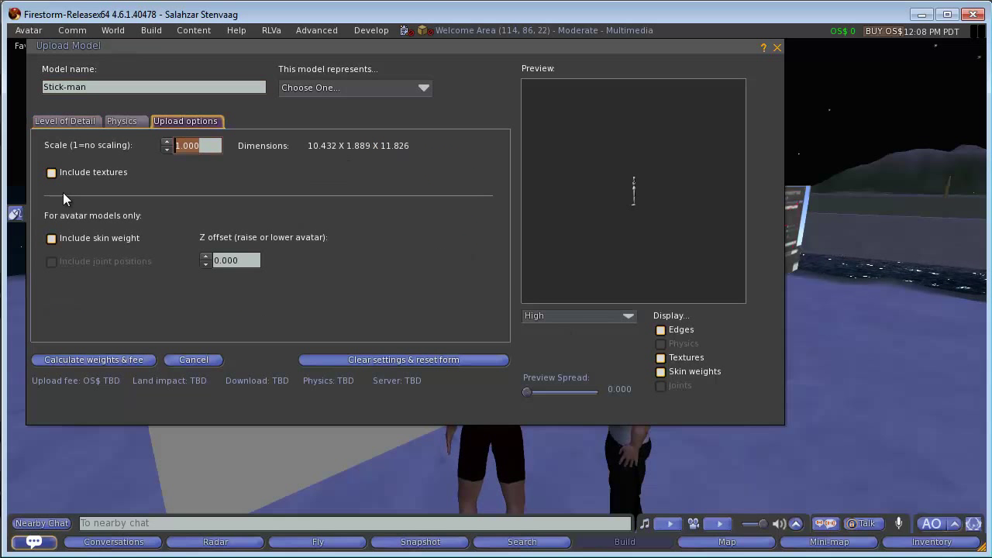
pyautogui.click(52, 239)
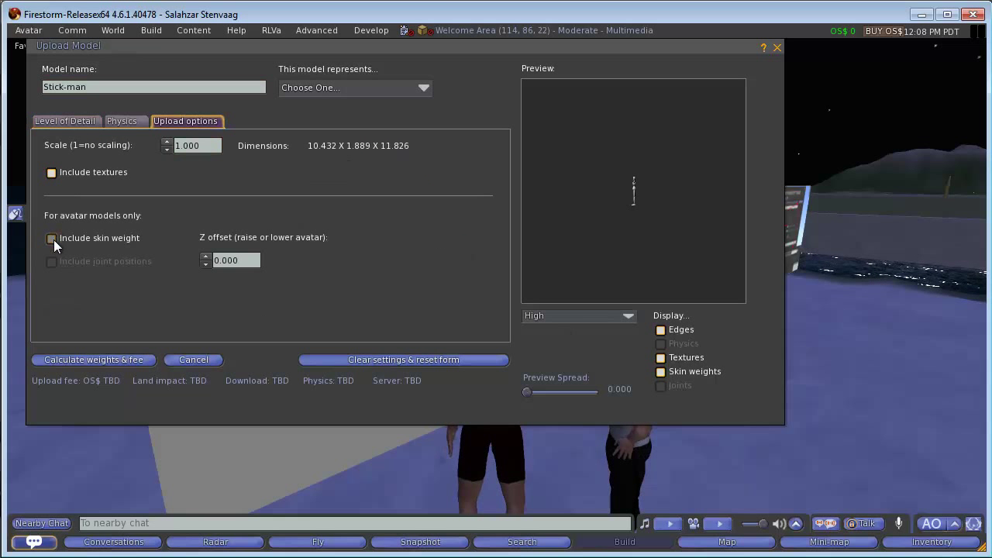
pyautogui.click(93, 360)
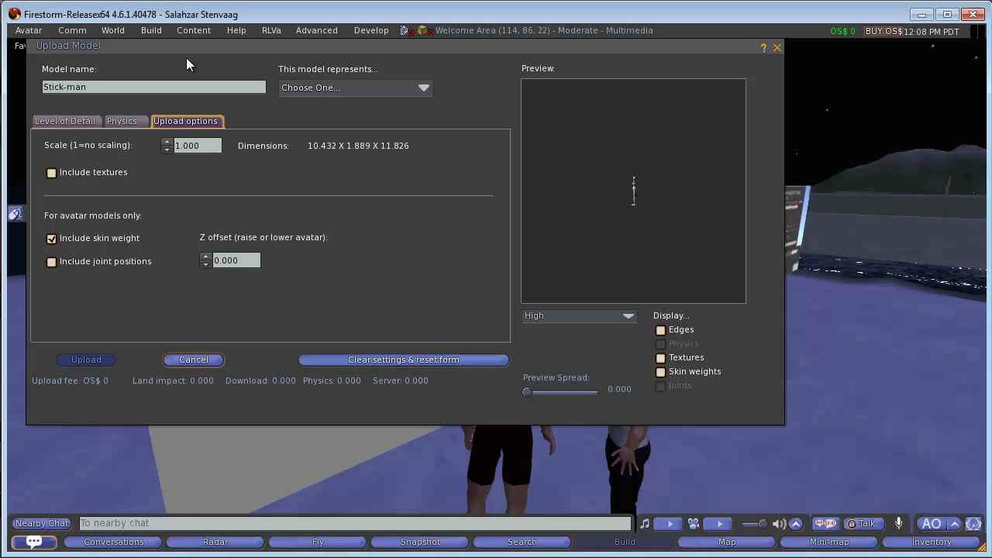
pyautogui.moveTo(187, 64); pyautogui.dragTo(246, 106)
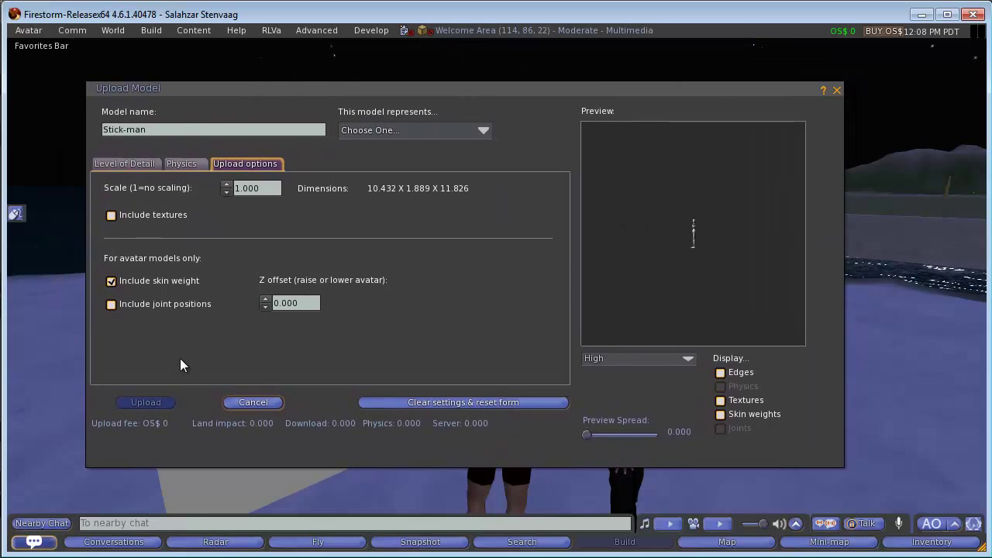
# Upload the Stick-man mesh model to the inventory for the L$27 fee.
pyautogui.moveTo(214, 83); pyautogui.dragTo(173, 68)
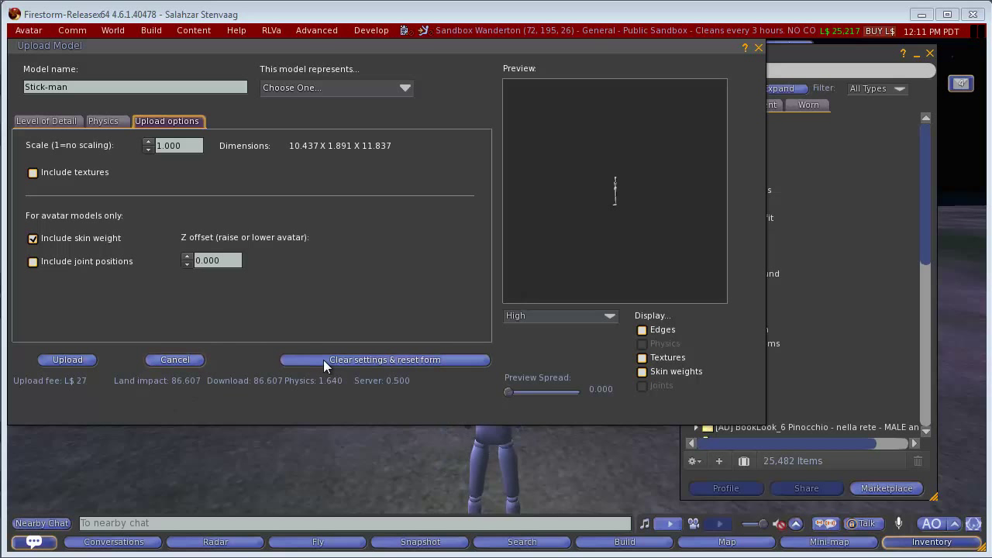
pyautogui.click(72, 357)
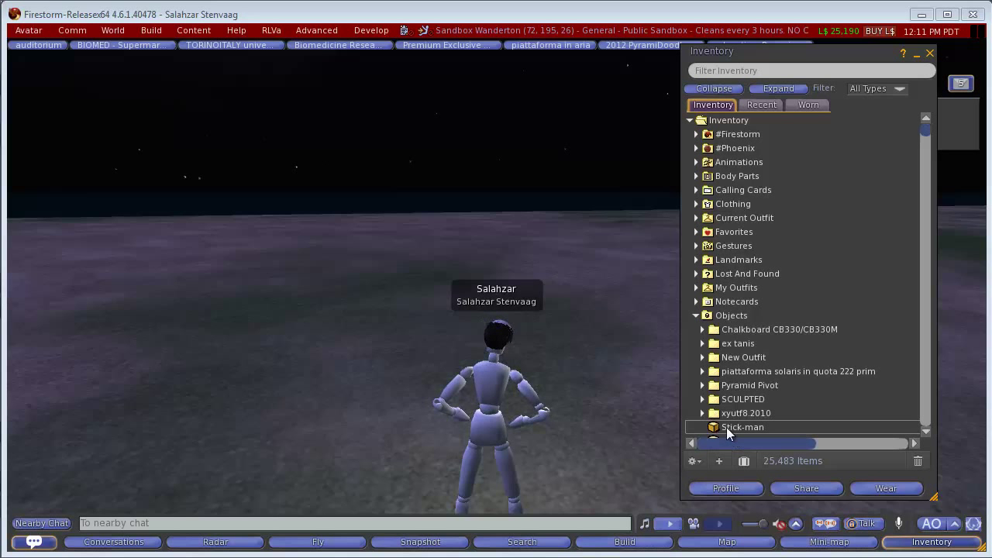
# Detach the old mannequin body, wear the uploaded Stick-man mesh, and view it from behind.
pyautogui.rightClick(490, 380)
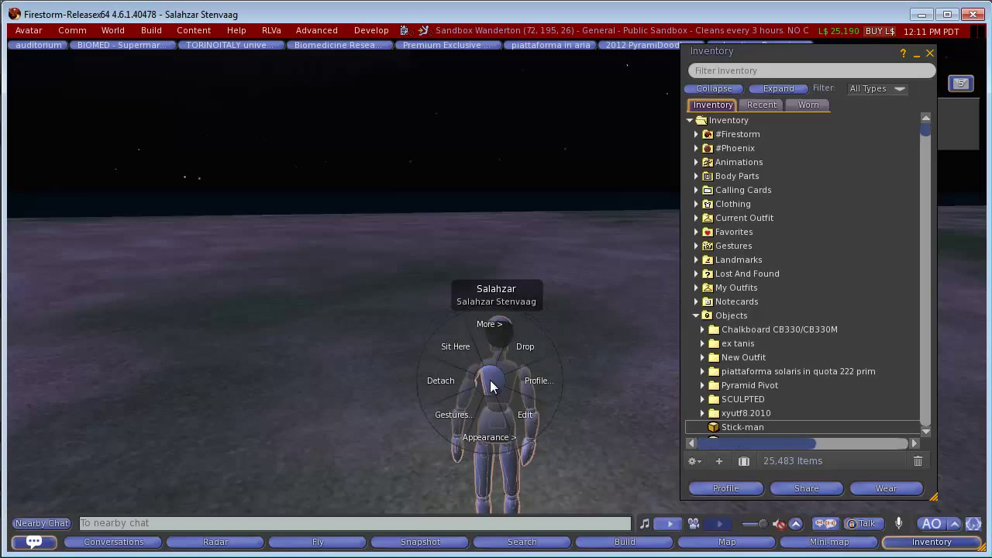
pyautogui.click(447, 378)
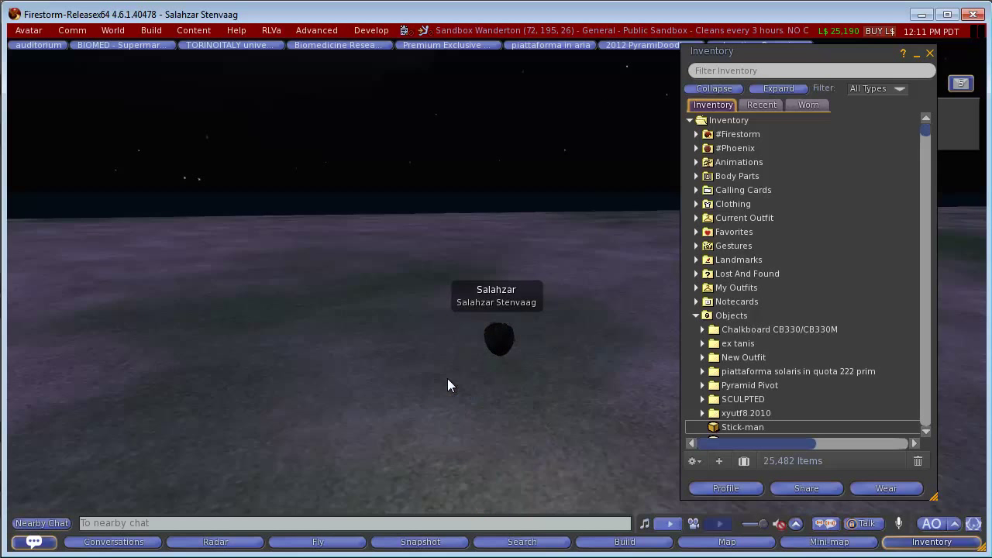
pyautogui.doubleClick(737, 426)
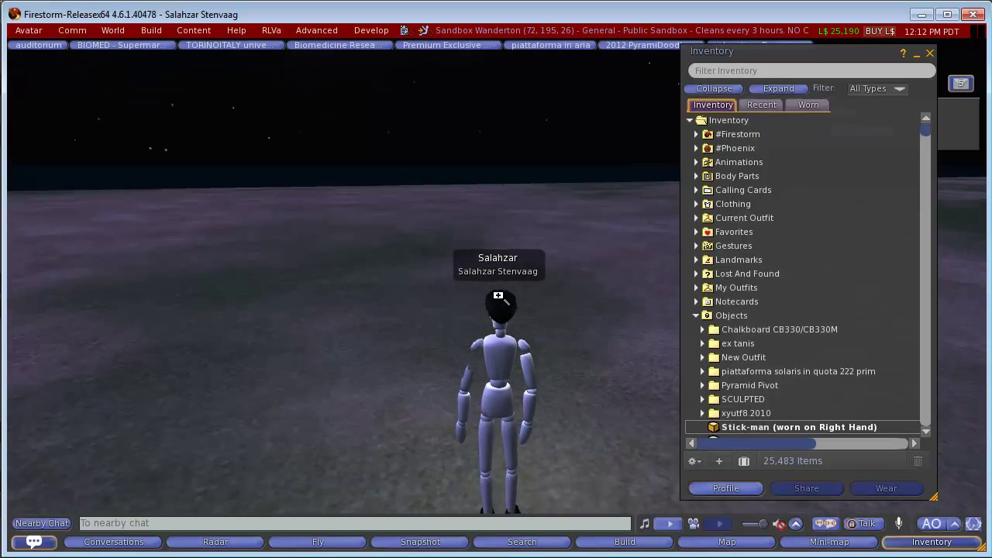
pyautogui.keyDown('alt'); pyautogui.click(499, 296); pyautogui.keyUp('alt')
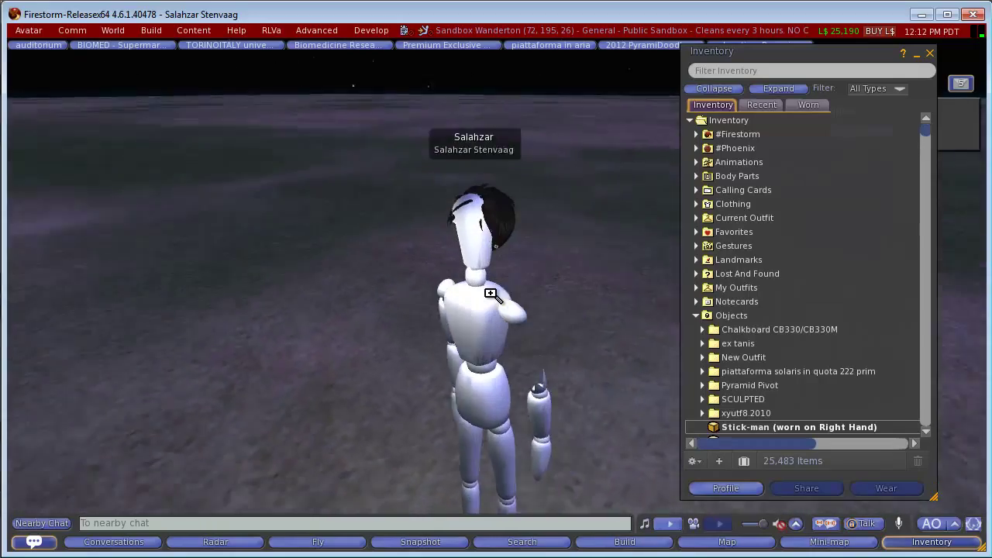
pyautogui.moveTo(490, 293)
pyautogui.keyDown('alt'); pyautogui.mouseDown()
pyautogui.moveTo(510, 291)
pyautogui.moveTo(478, 295)
pyautogui.moveTo(503, 296)
pyautogui.mouseUp(); pyautogui.keyUp('alt')
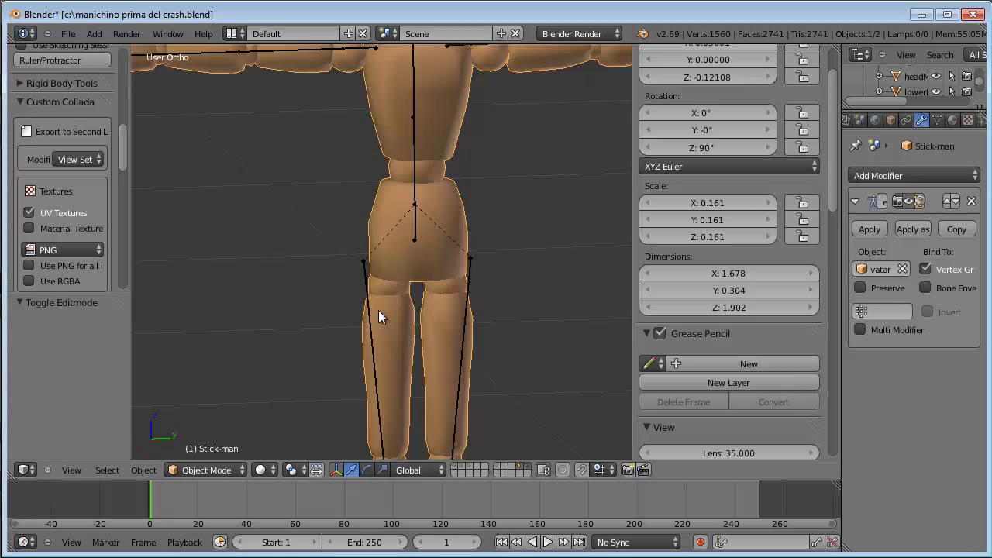
pyautogui.scroll(-4, 378, 310)
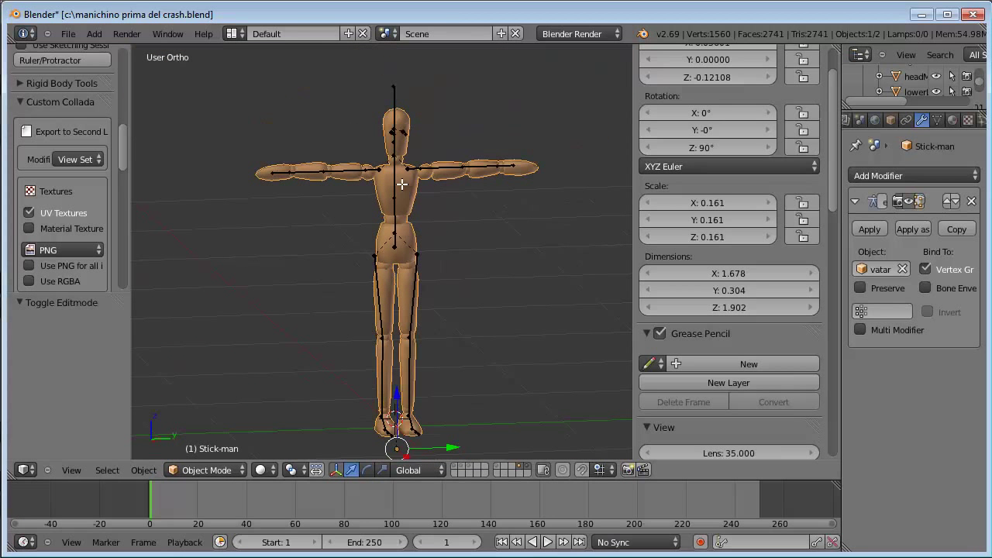
# In Edit Mode, show the Stick-man's face normals at size 0.90 and orbit to inspect them.
pyautogui.press('Tab')
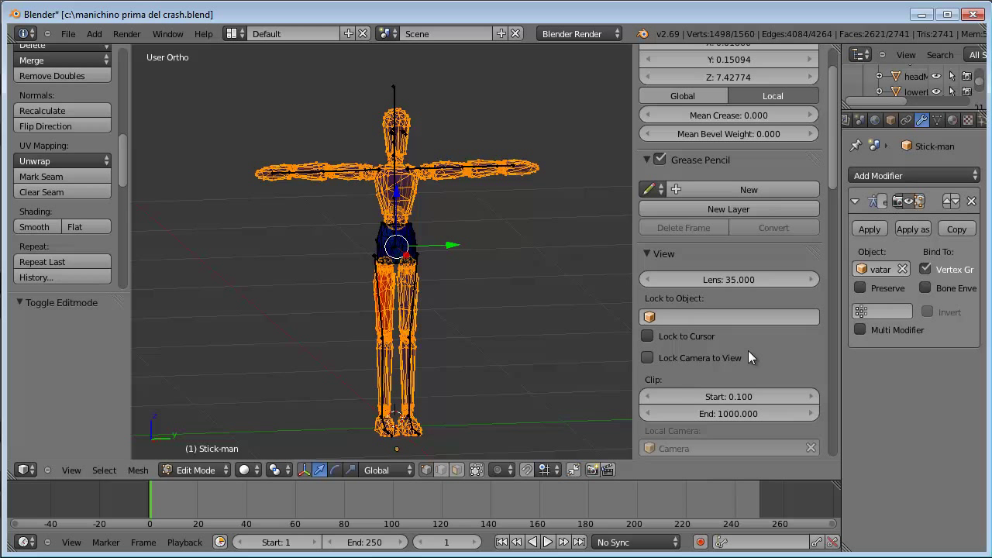
pyautogui.scroll(-10, 809, 345)
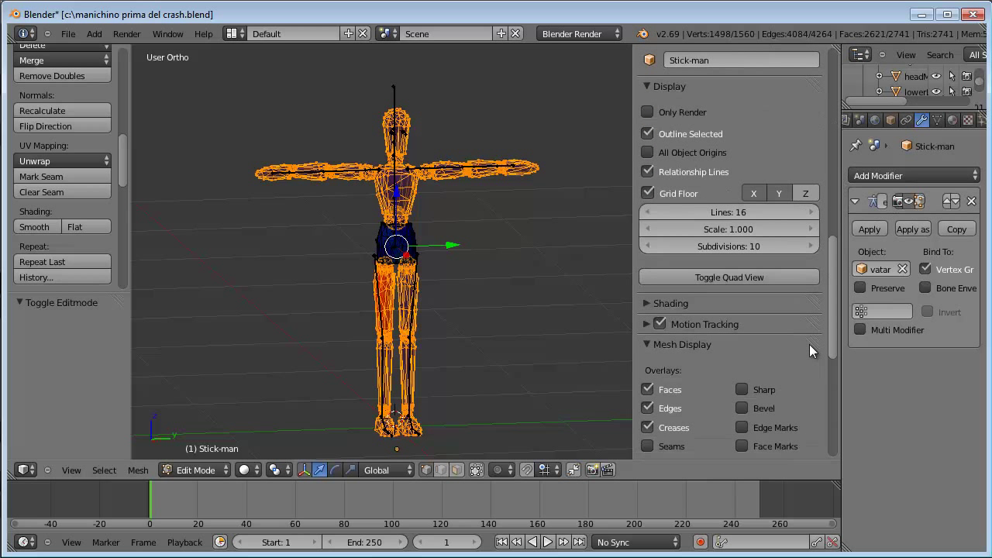
pyautogui.scroll(-2, 806, 357)
pyautogui.scroll(-1, 804, 368)
pyautogui.scroll(-2, 800, 403)
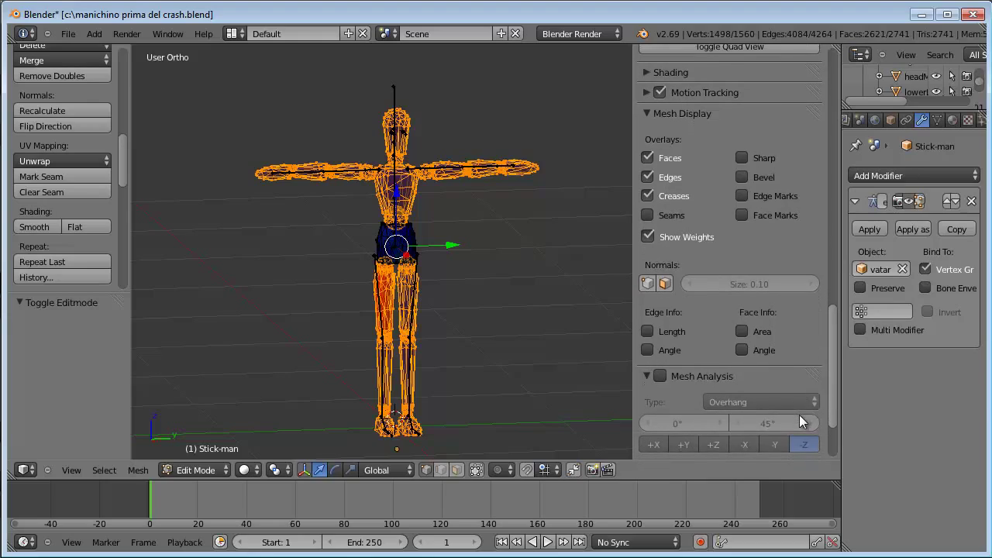
pyautogui.click(665, 284)
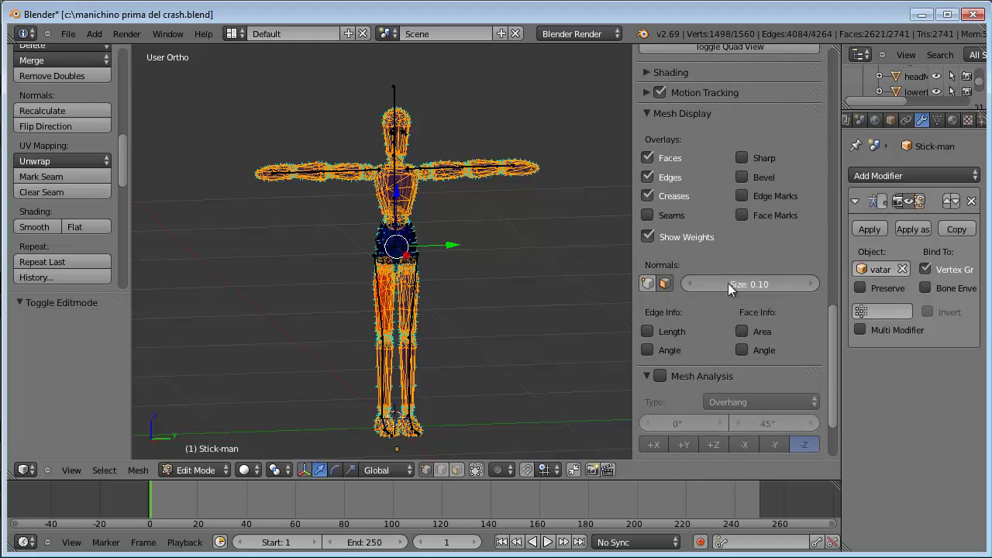
pyautogui.moveTo(728, 283); pyautogui.dragTo(750, 289)
pyautogui.moveTo(384, 188)
pyautogui.mouseDown(button='middle')
pyautogui.moveTo(474, 235)
pyautogui.moveTo(703, 209)
pyautogui.moveTo(455, 213)
pyautogui.moveTo(245, 199)
pyautogui.moveTo(232, 148)
pyautogui.moveTo(478, 70)
pyautogui.moveTo(470, 160)
pyautogui.moveTo(512, 172)
pyautogui.moveTo(569, 148)
pyautogui.moveTo(600, 150)
pyautogui.moveTo(532, 166)
pyautogui.moveTo(445, 153)
pyautogui.moveTo(345, 164)
pyautogui.moveTo(421, 159)
pyautogui.mouseUp(button='middle')
pyautogui.scroll(4, 379, 203)
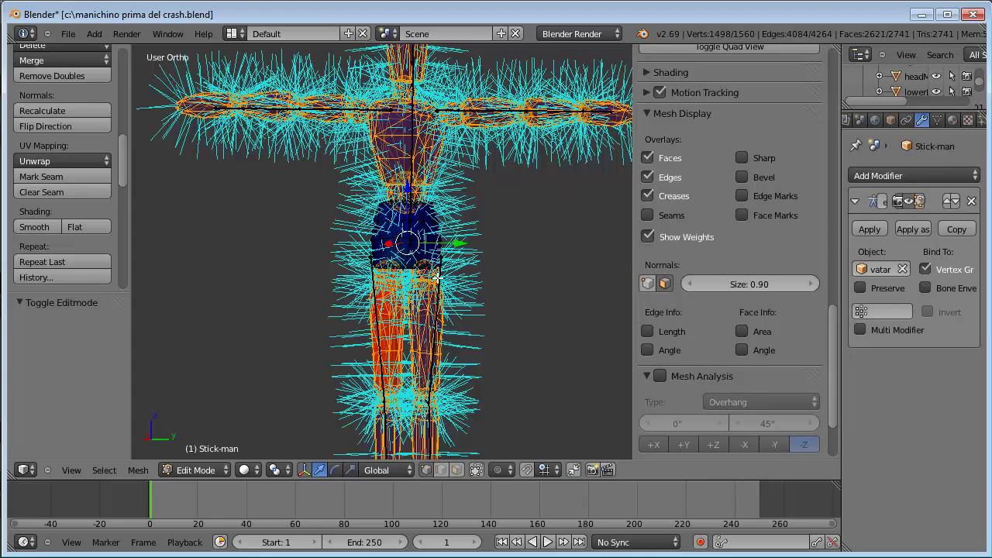
pyautogui.scroll(-3, 411, 255)
pyautogui.moveTo(403, 250); pyautogui.dragTo(454, 250, button='middle')
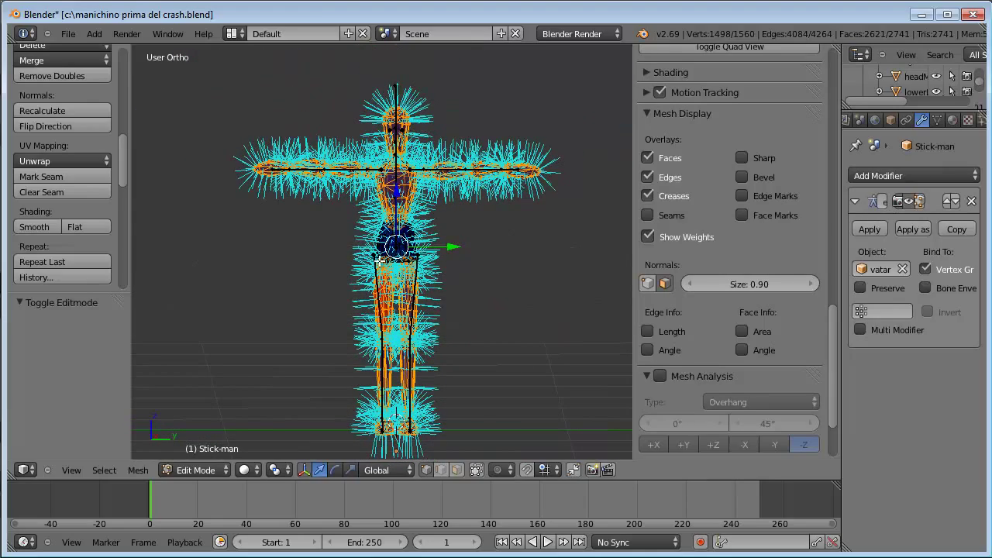